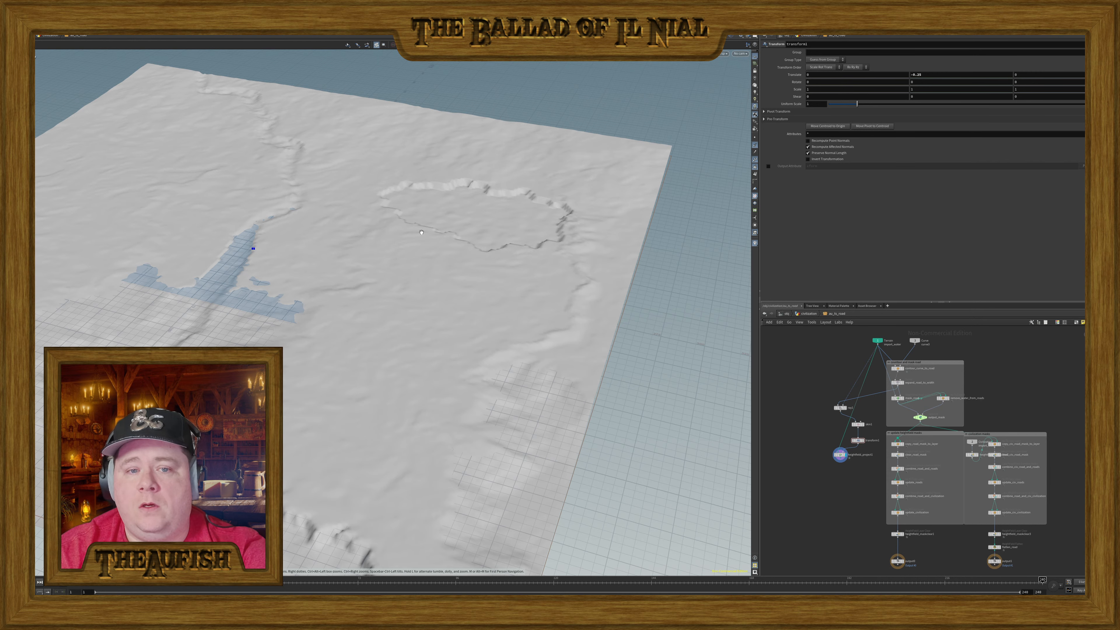
- Enlarge the network editor by narrowing the 3D viewport and shortening the parameter area above the node graph
scroll(434, 278, "up", 3)
left_click_drag(434, 278, 367, 322)
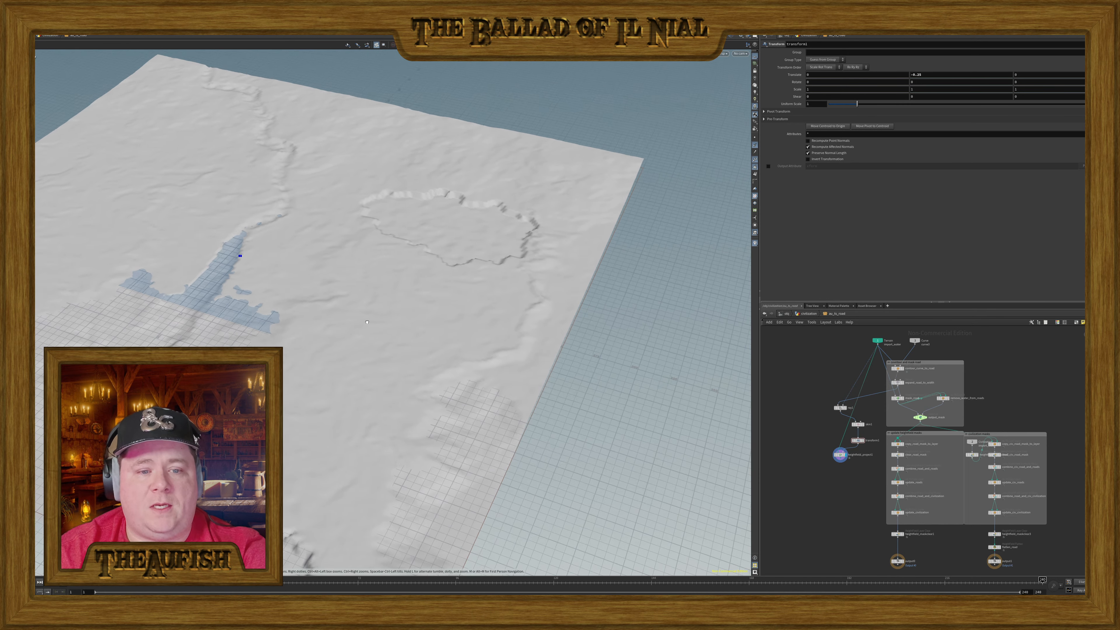
scroll(478, 297, "up", 4)
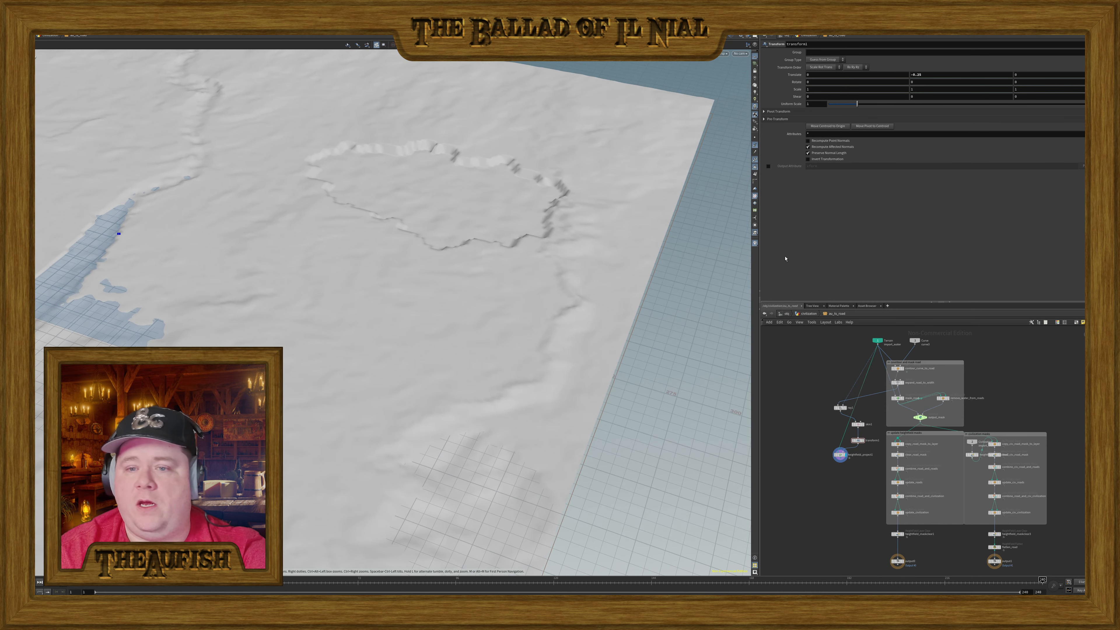
left_click_drag(760, 302, 515, 298)
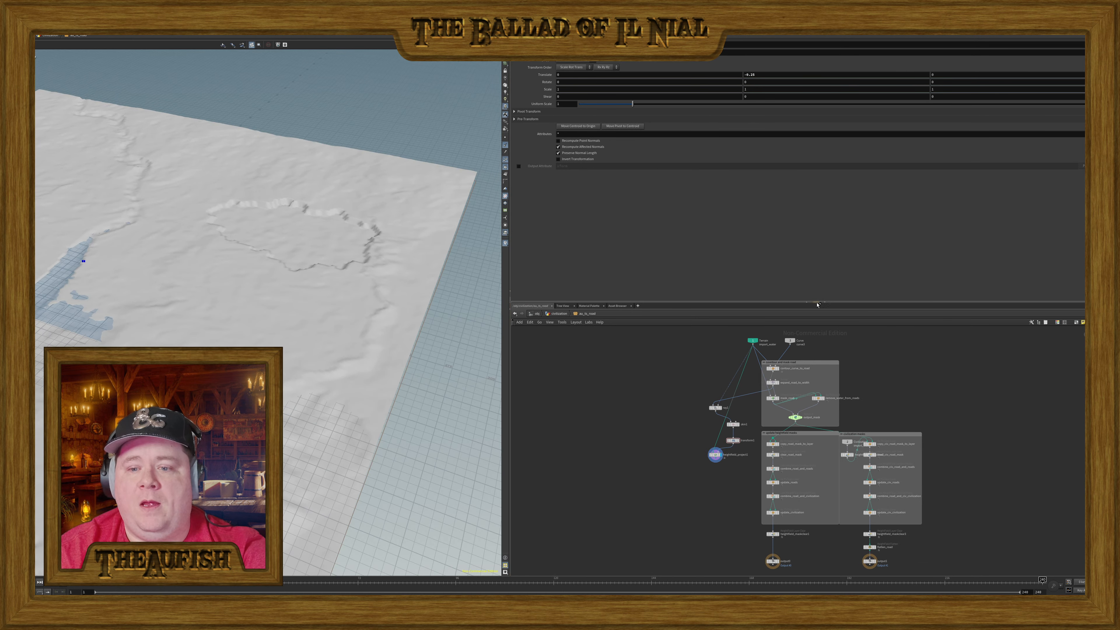
left_click_drag(817, 304, 817, 168)
- Examine the road asset's node network, including the update heightfield masks and civilization masks groups and their outputs
scroll(934, 364, "up", 5)
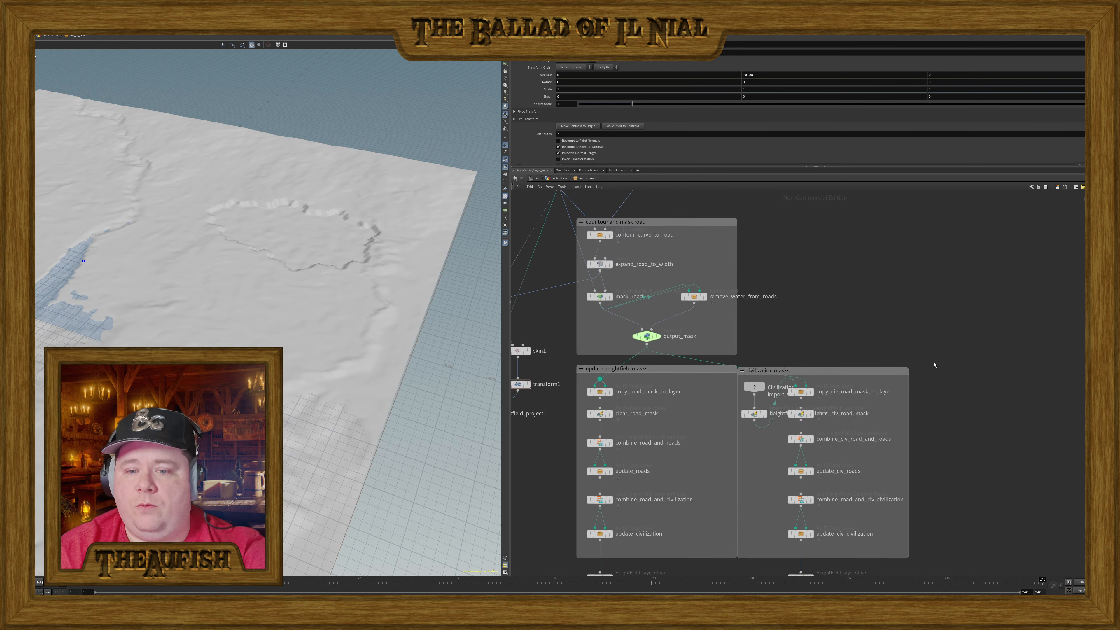
scroll(934, 364, "down", 2)
middle_click_drag(862, 340, 930, 244)
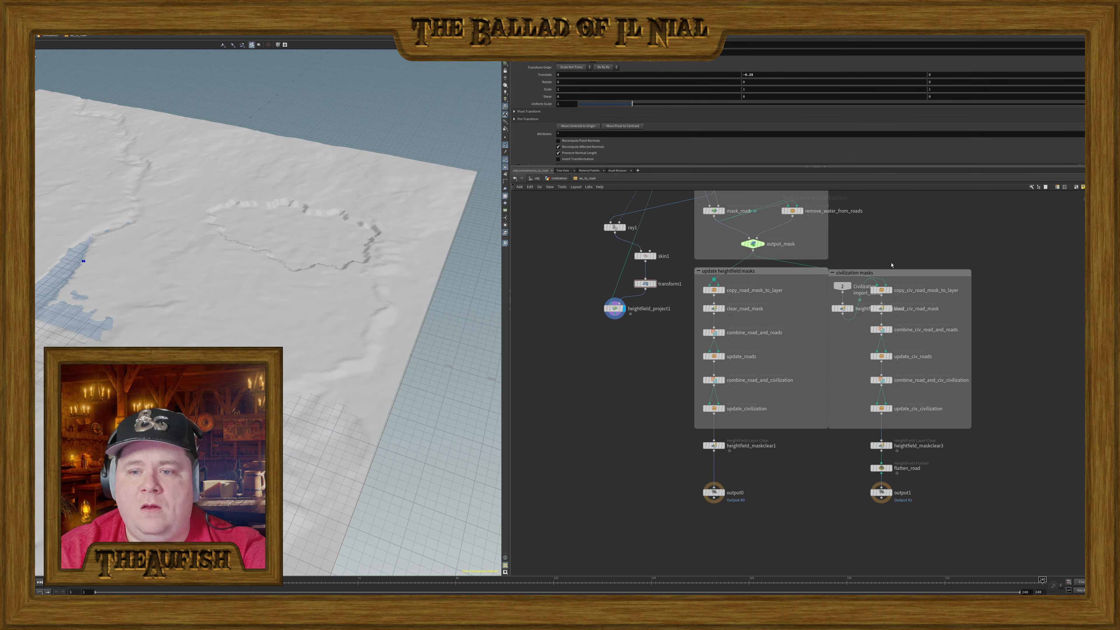
left_click_drag(891, 269, 892, 265)
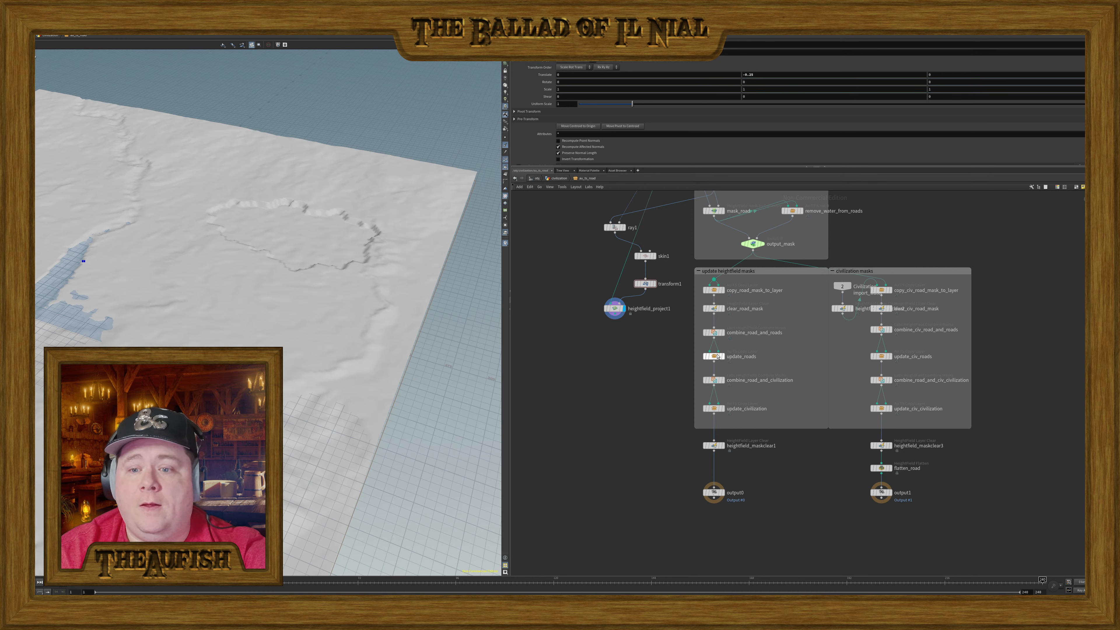
scroll(837, 357, "up", 2)
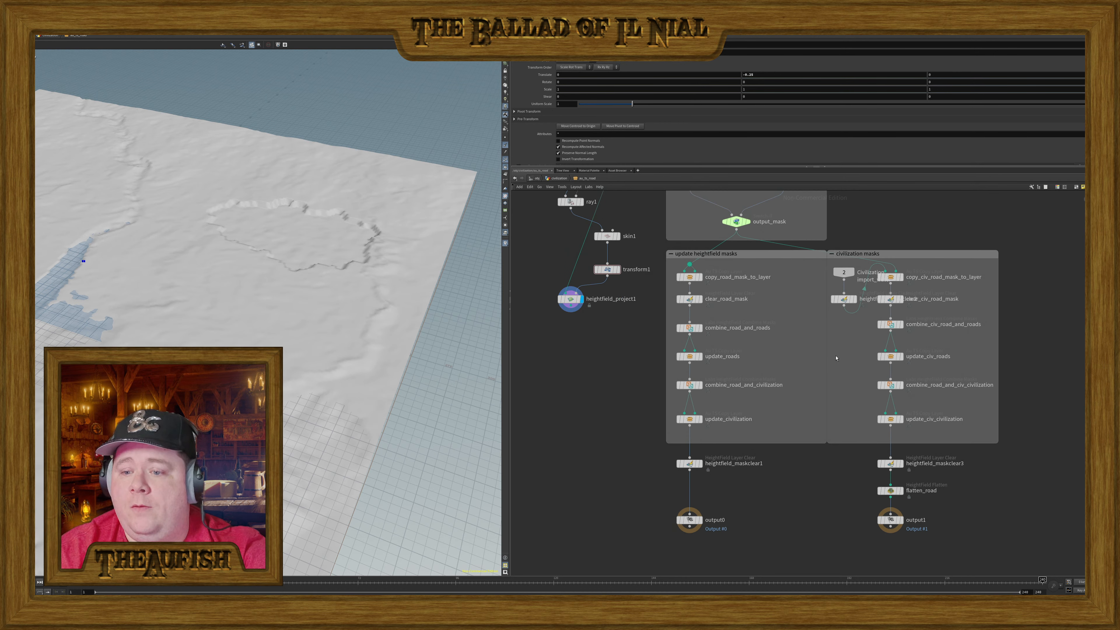
scroll(648, 383, "down", 3)
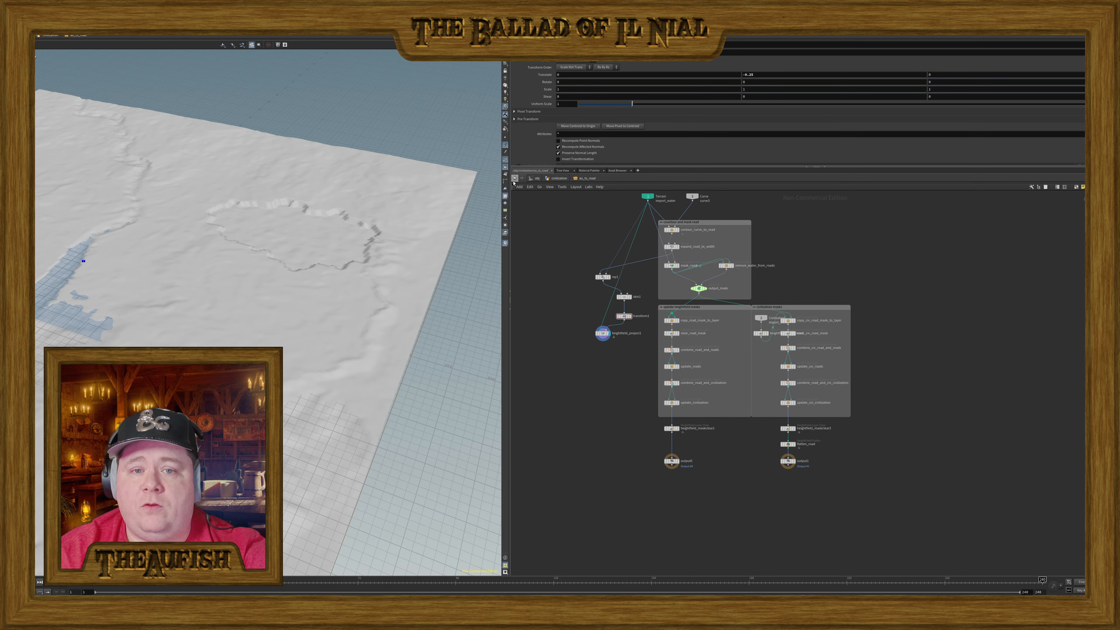
scroll(907, 379, "up", 4)
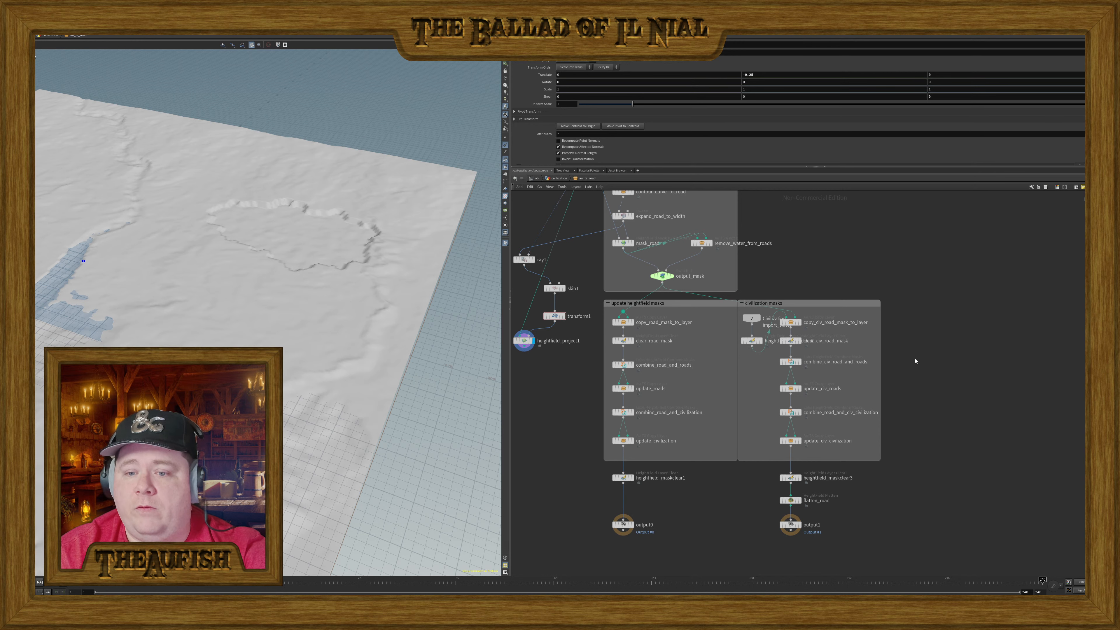
- Go back up to the object level, open the water geometry network and display its output_water_surface node
left_click(555, 179)
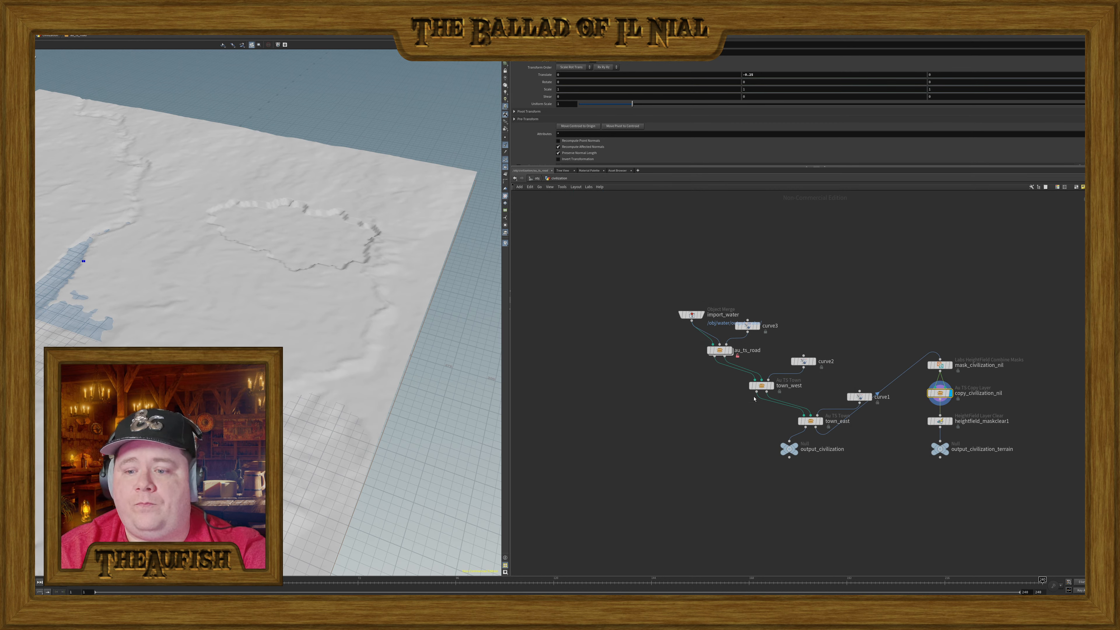
left_click(536, 179)
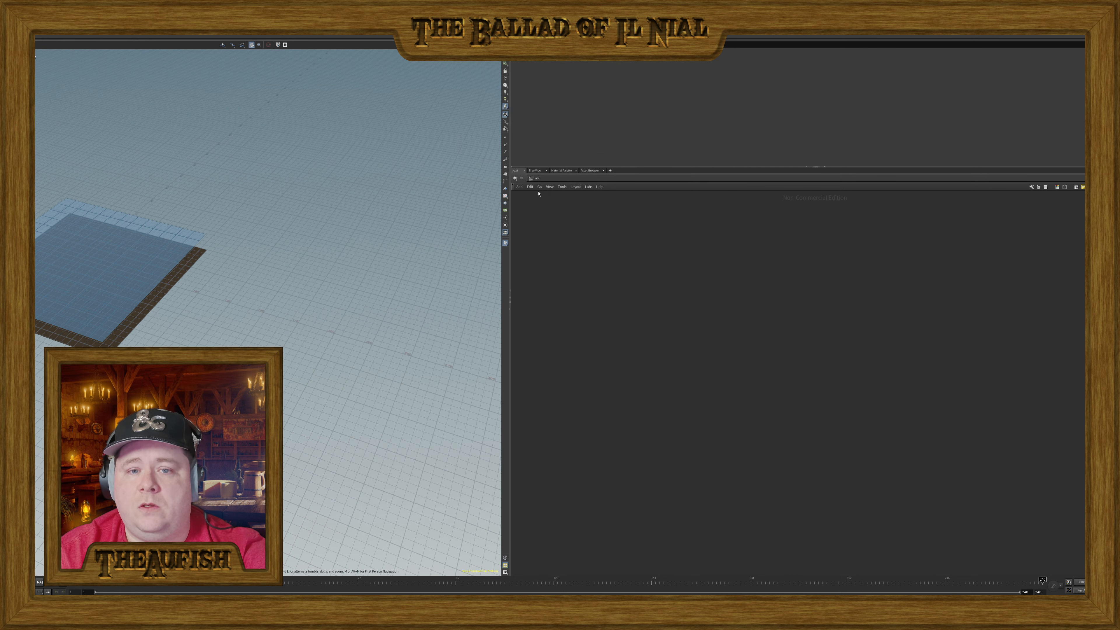
key("h")
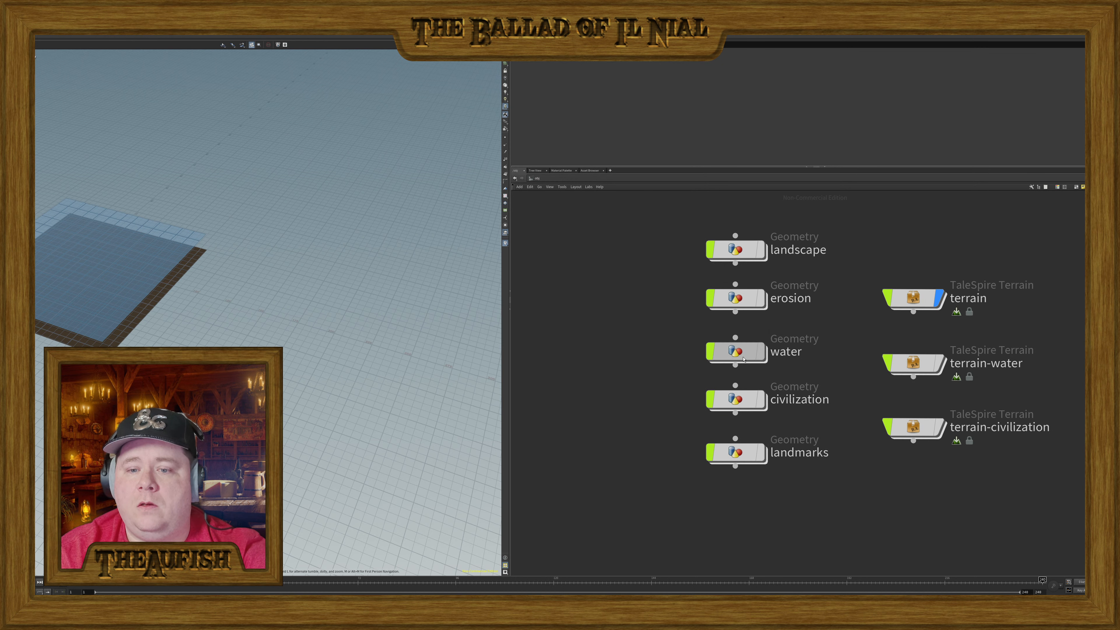
double_click(741, 355)
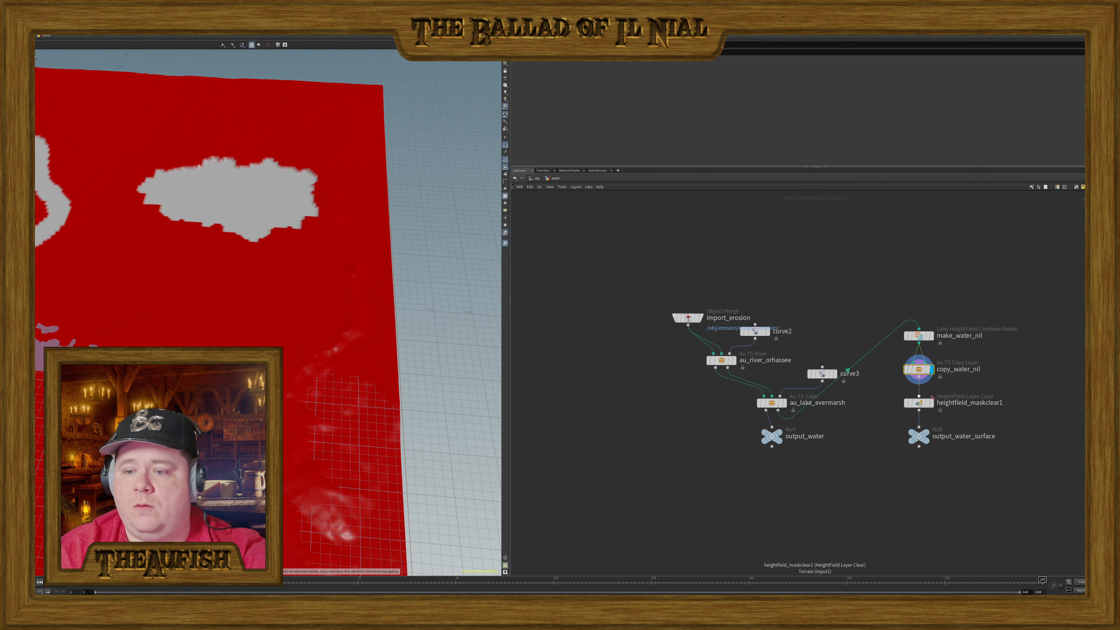
mouse_move(935, 388)
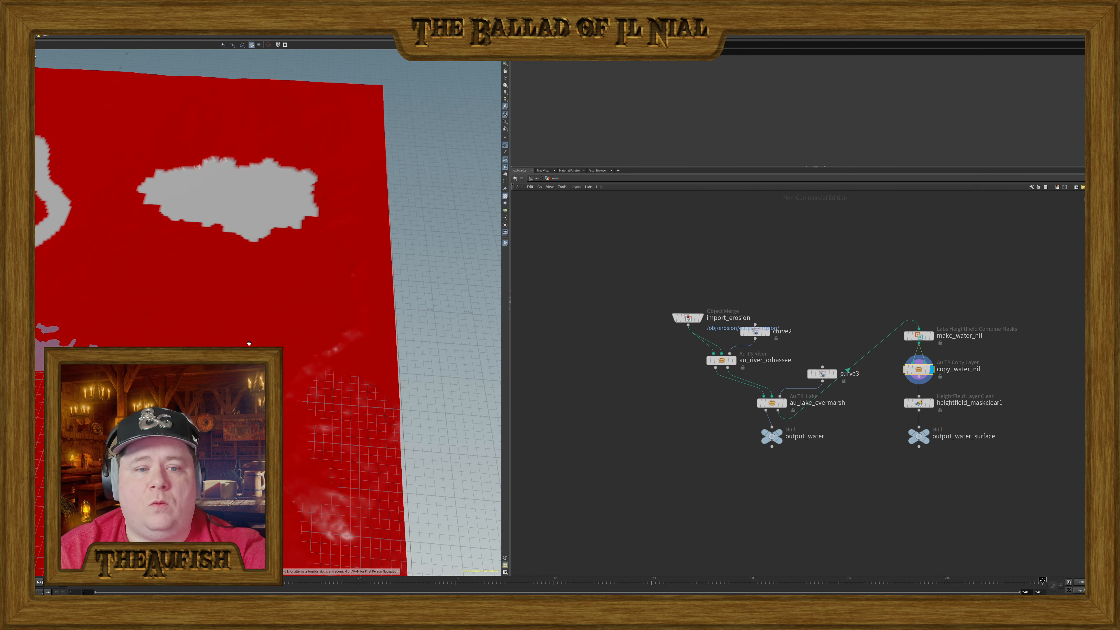
left_click_drag(248, 342, 186, 343)
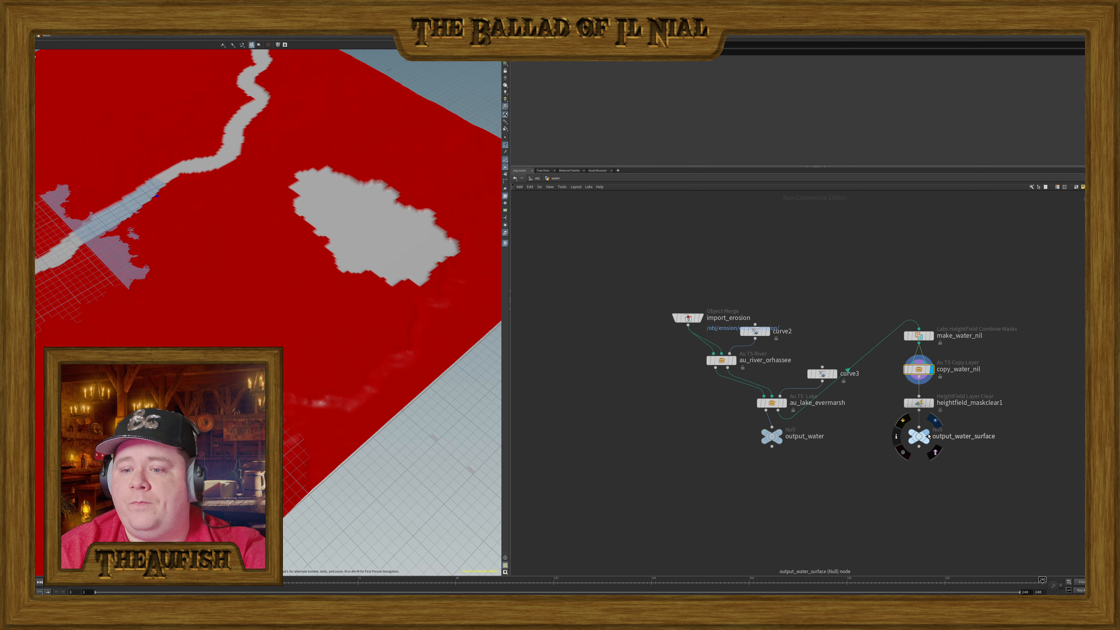
left_click(927, 434)
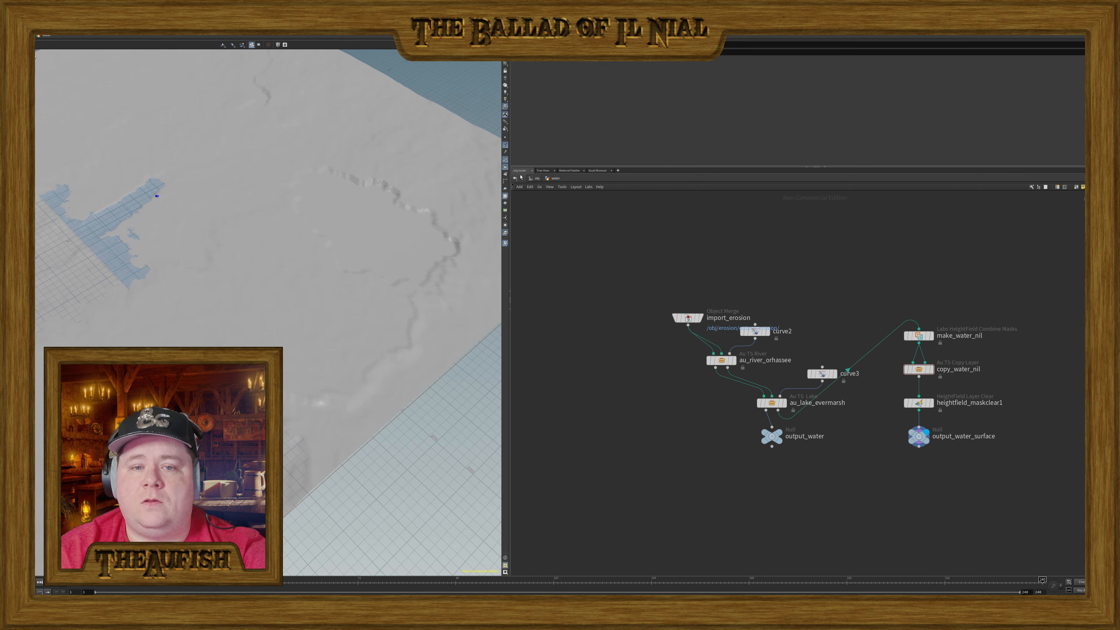
- Return to the object level and inspect the TaleSpire Terrain nodes terrain, terrain-water and terrain-civilization
left_click(538, 178)
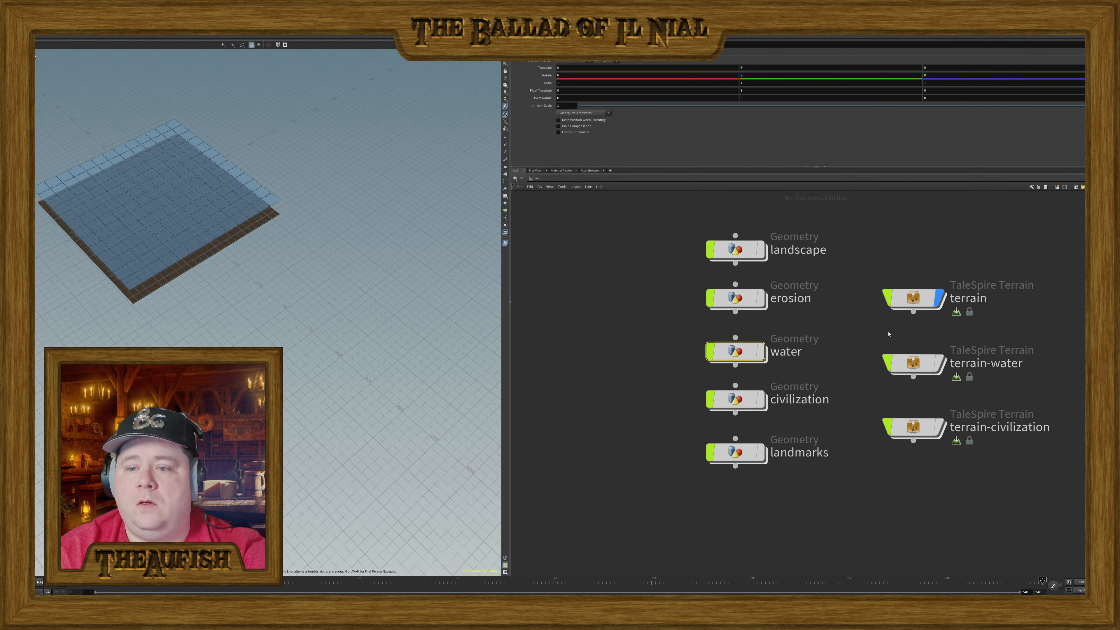
mouse_move(311, 308)
left_mouse_down()
mouse_move(289, 234)
mouse_move(301, 302)
left_mouse_up()
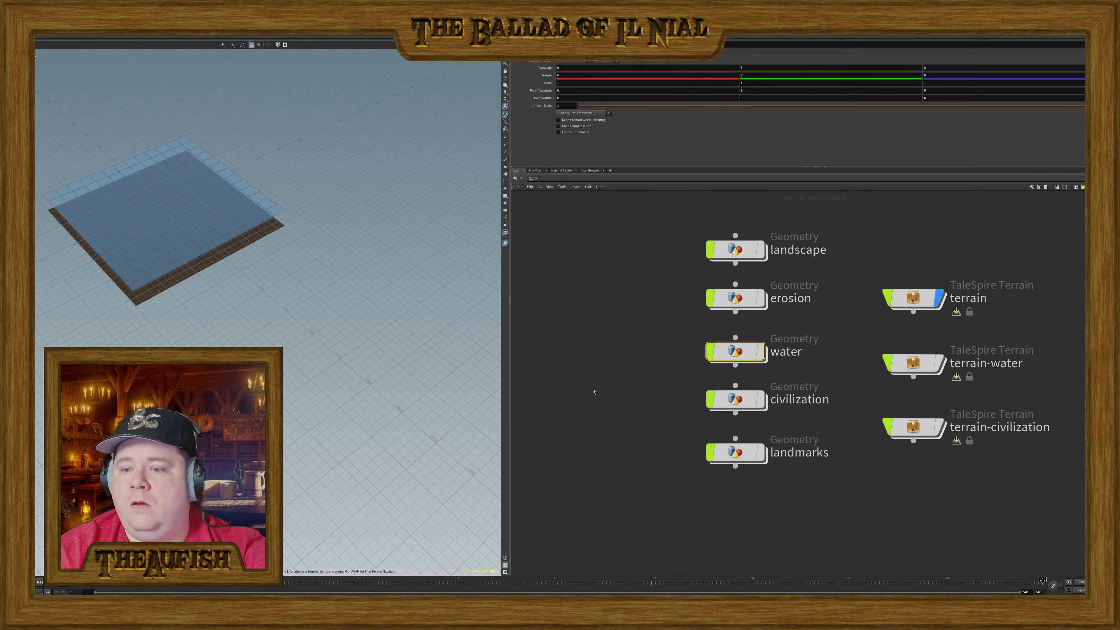
left_click_drag(870, 257, 1035, 522)
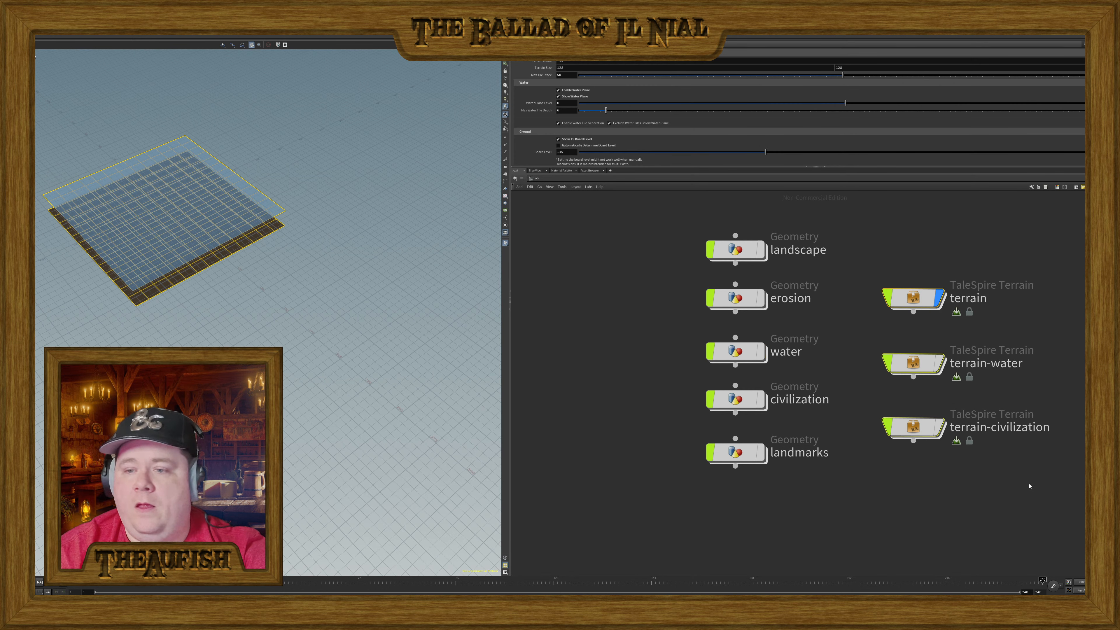
mouse_move(924, 305)
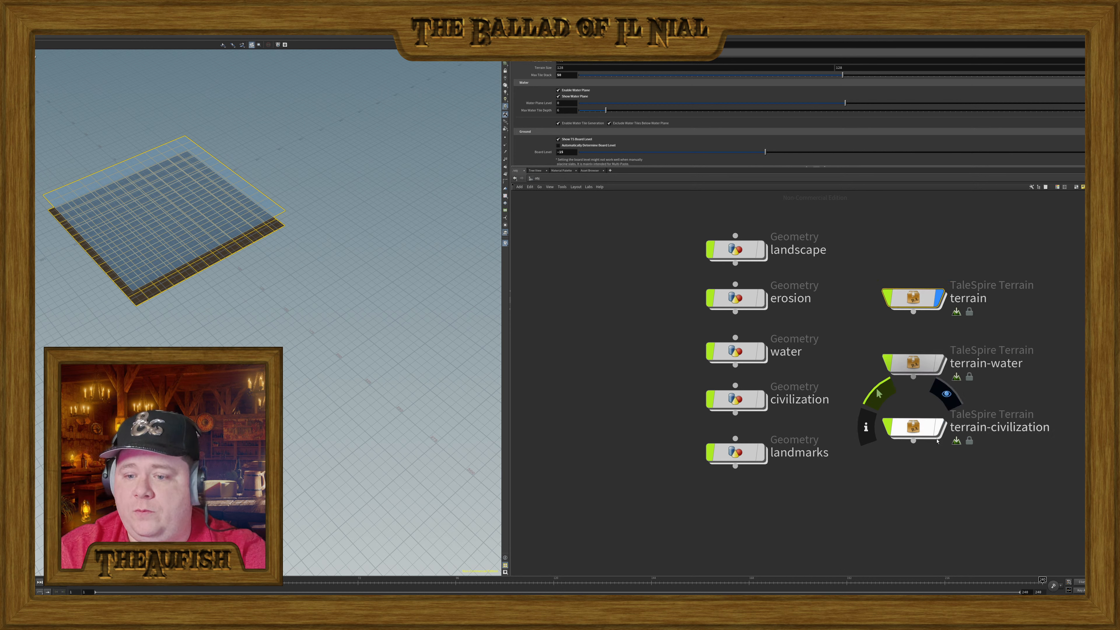
left_click(949, 496)
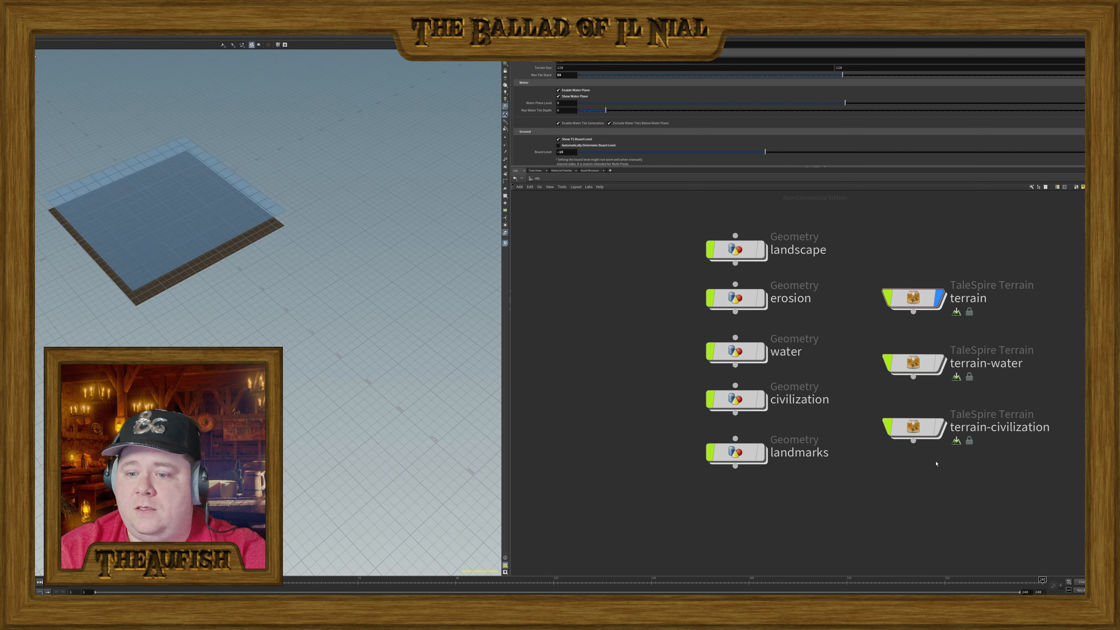
left_click(914, 434)
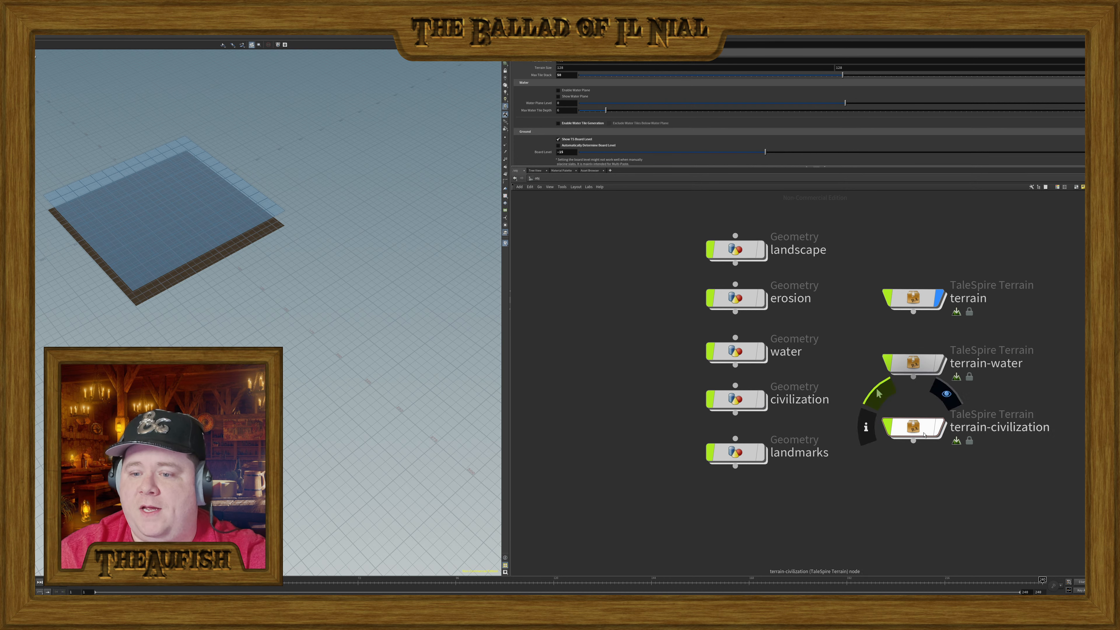
- Look inside the terrain-water node to check its import_terrain source, and return to the object level
left_click(916, 370)
double_click(916, 370)
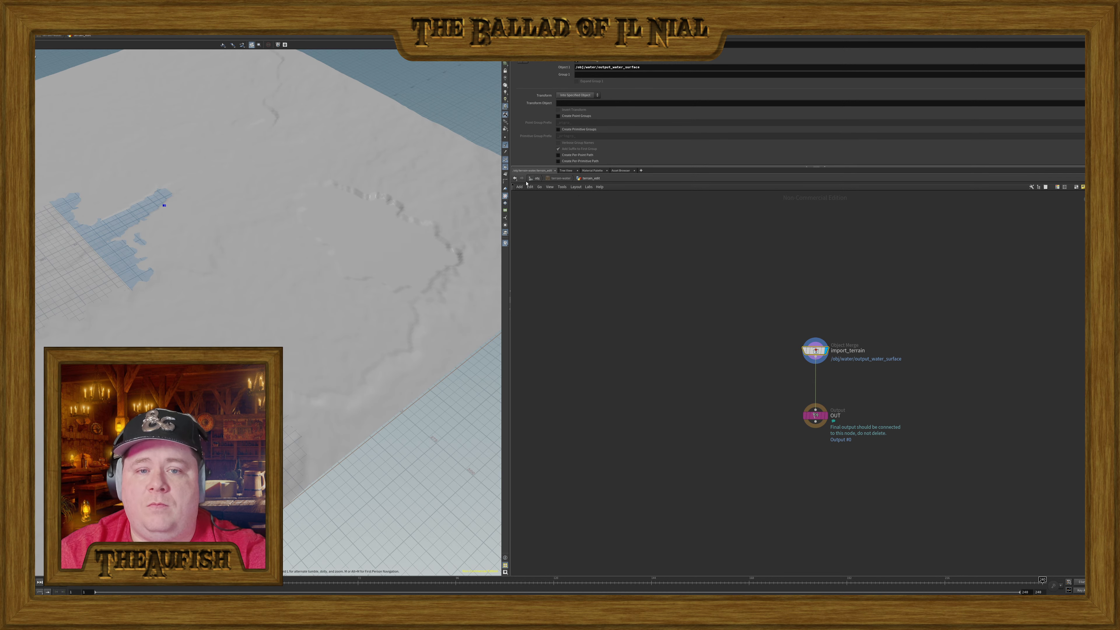
left_click(514, 179)
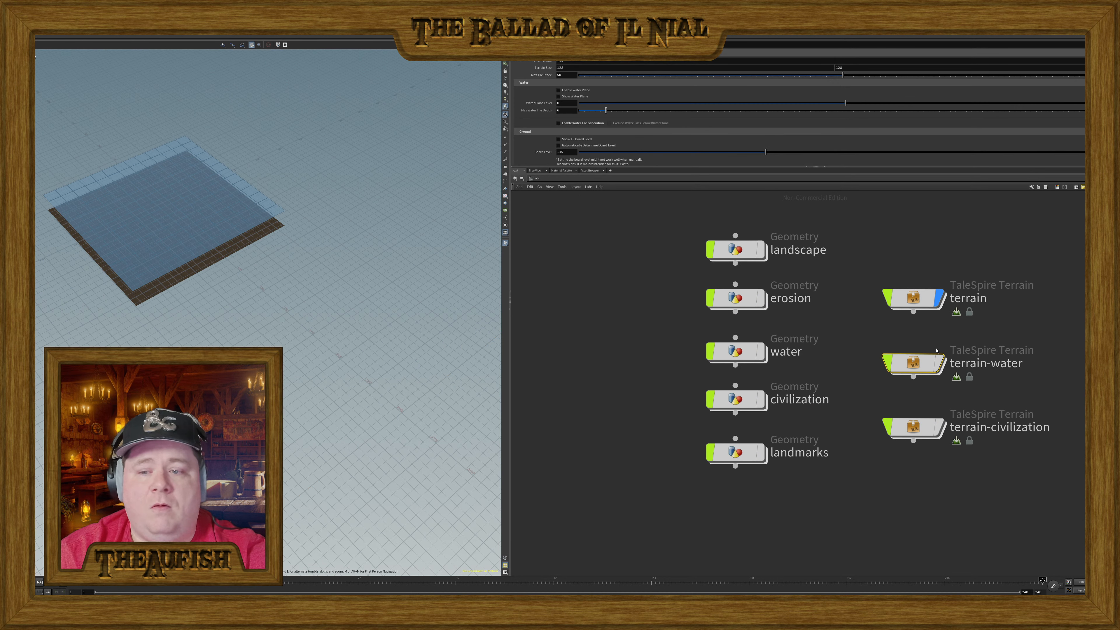
- Display the terrain-water object in the viewport in place of terrain, with its river and lake in view
left_click(939, 362)
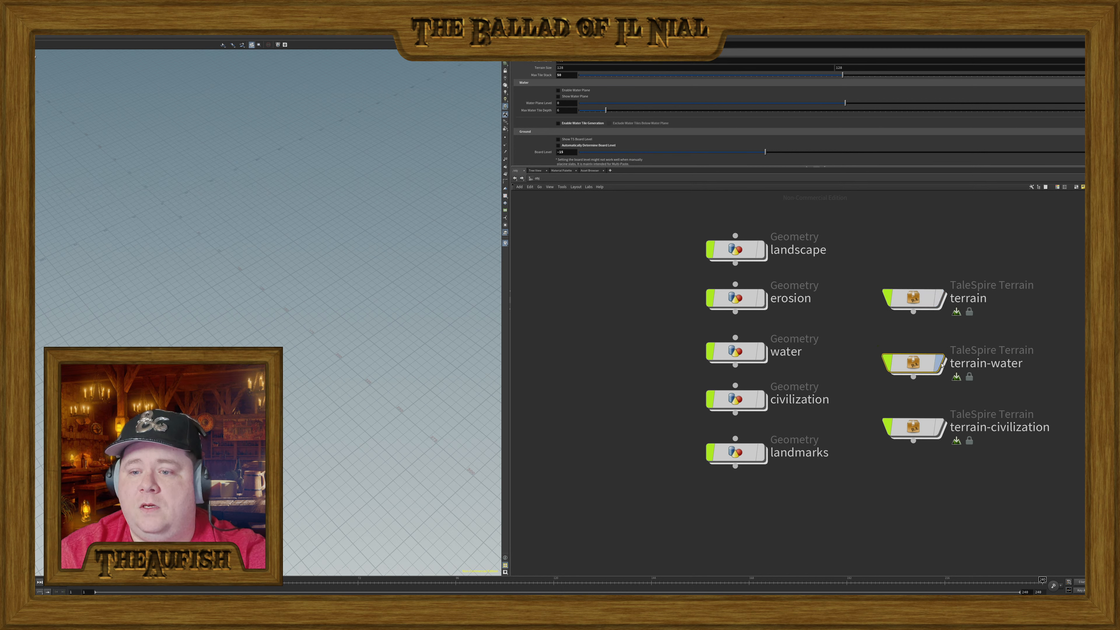
mouse_move(942, 364)
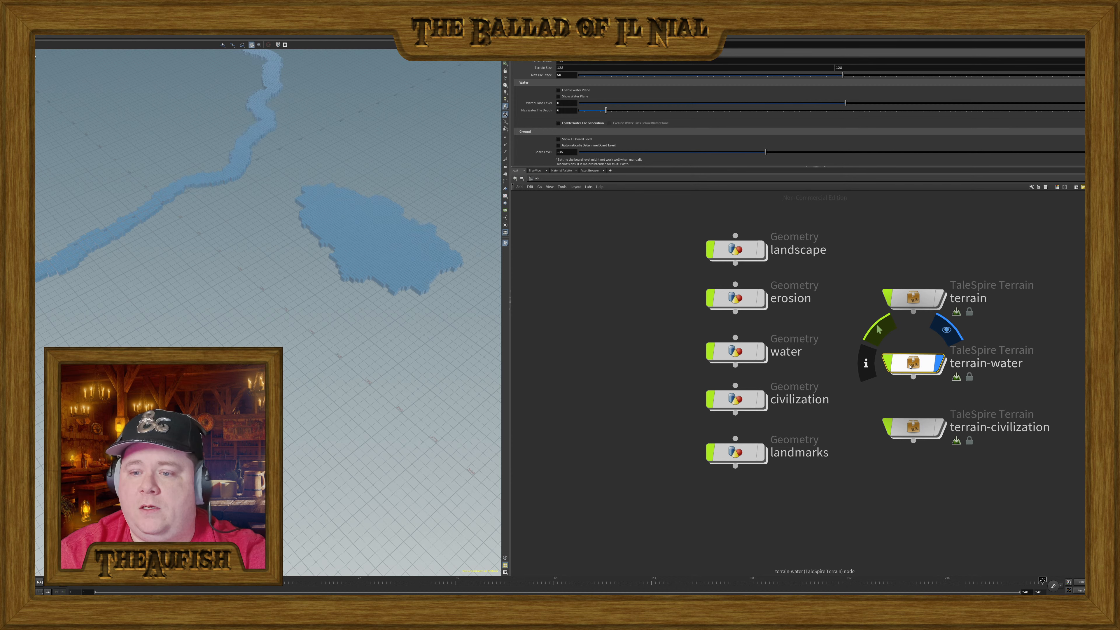
left_click_drag(419, 198, 386, 319)
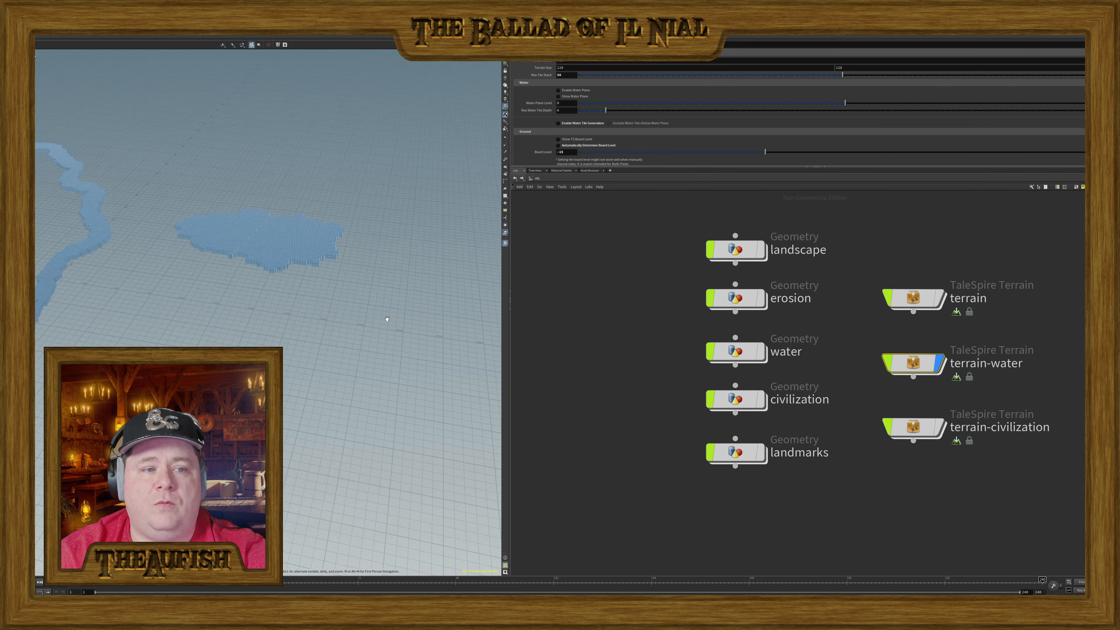
middle_click_drag(202, 294, 472, 388)
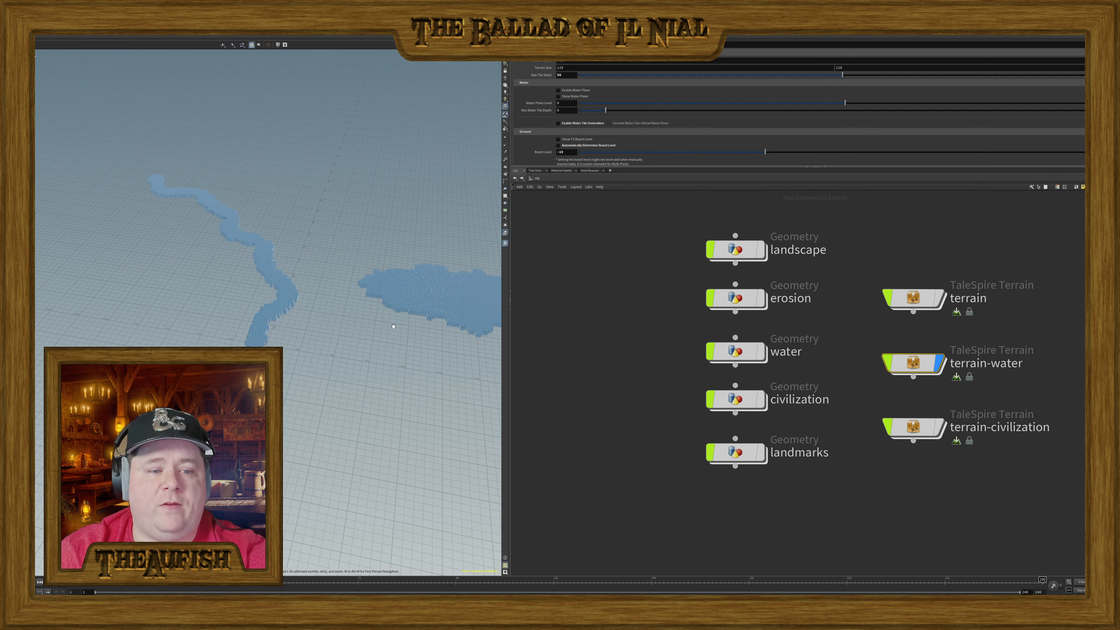
left_click_drag(393, 326, 317, 360)
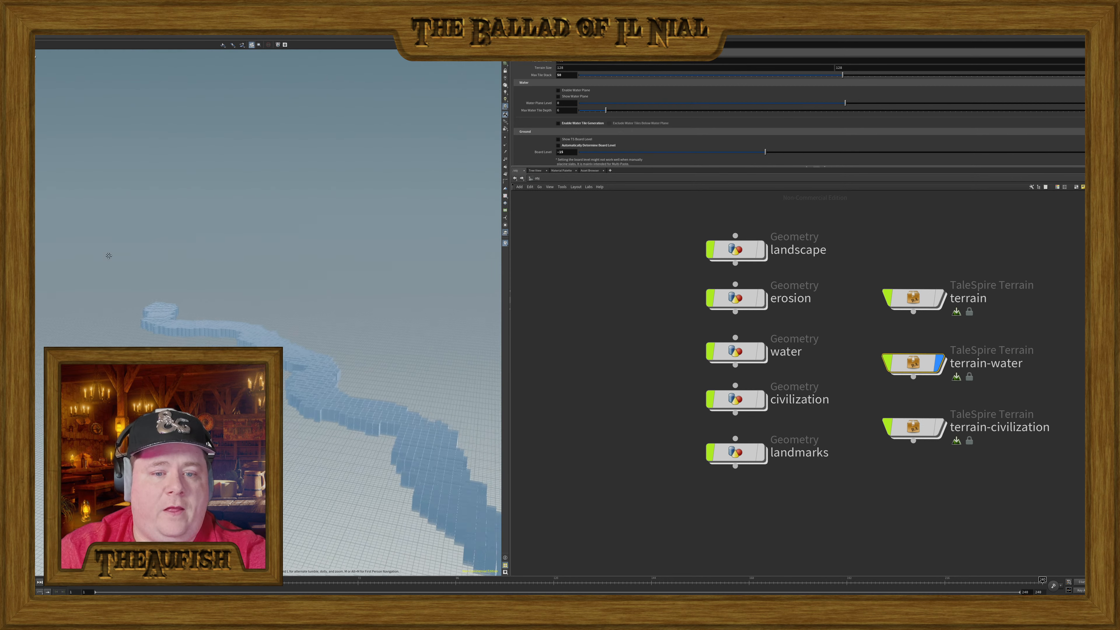
- Examine the generated water tiles of the river and lake up close from several angles
left_click_drag(348, 370, 423, 441)
scroll(344, 388, "up", 5)
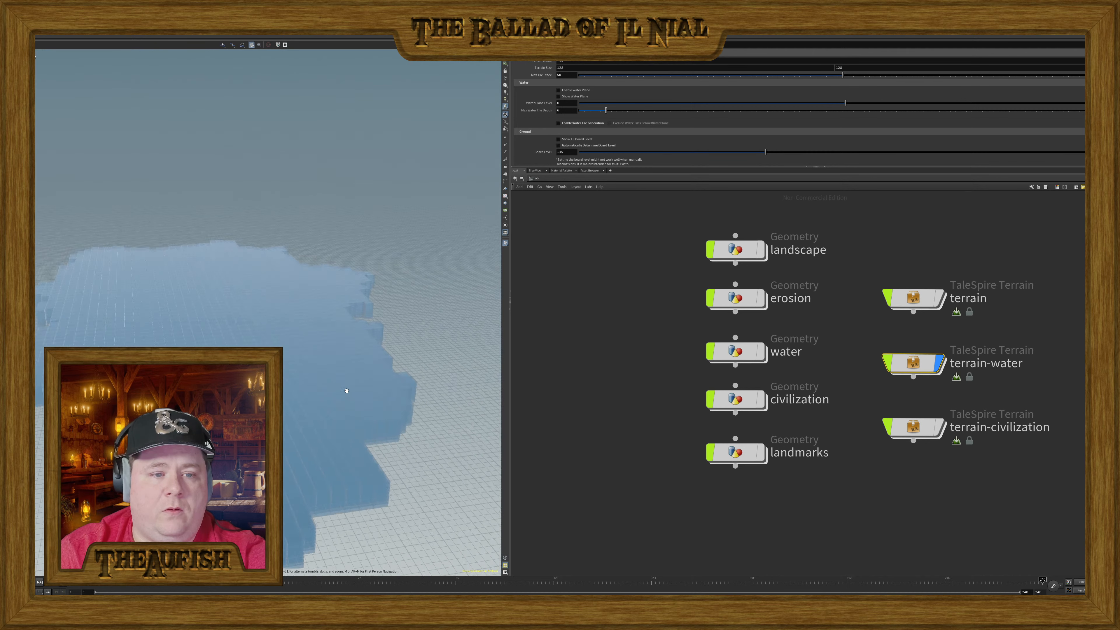
left_click_drag(355, 397, 308, 335)
scroll(307, 322, "up", 6)
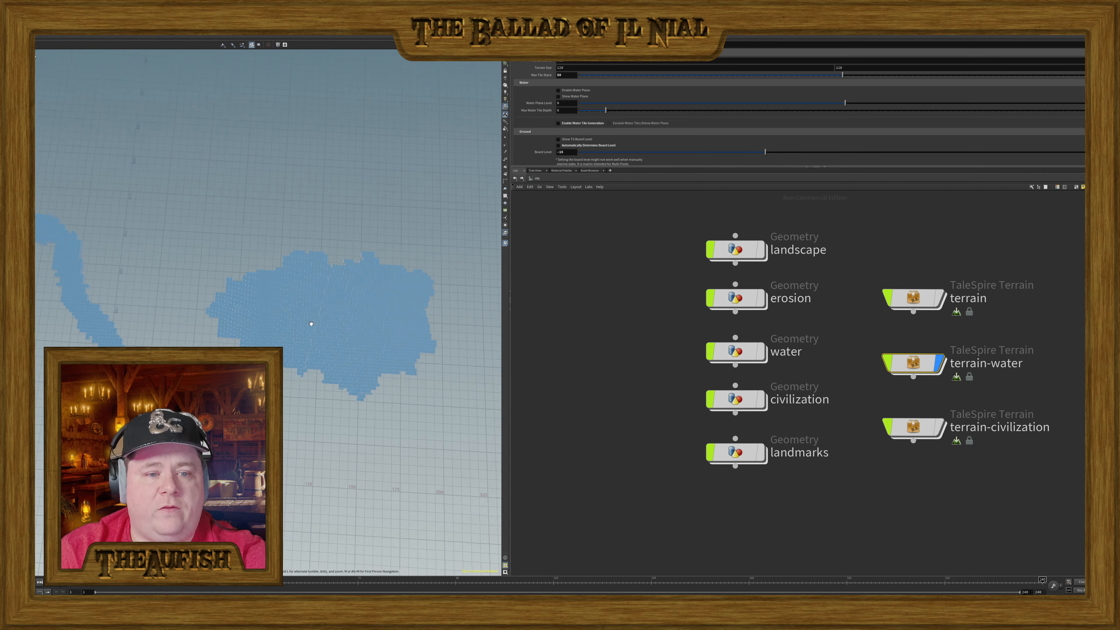
scroll(332, 340, "up", 8)
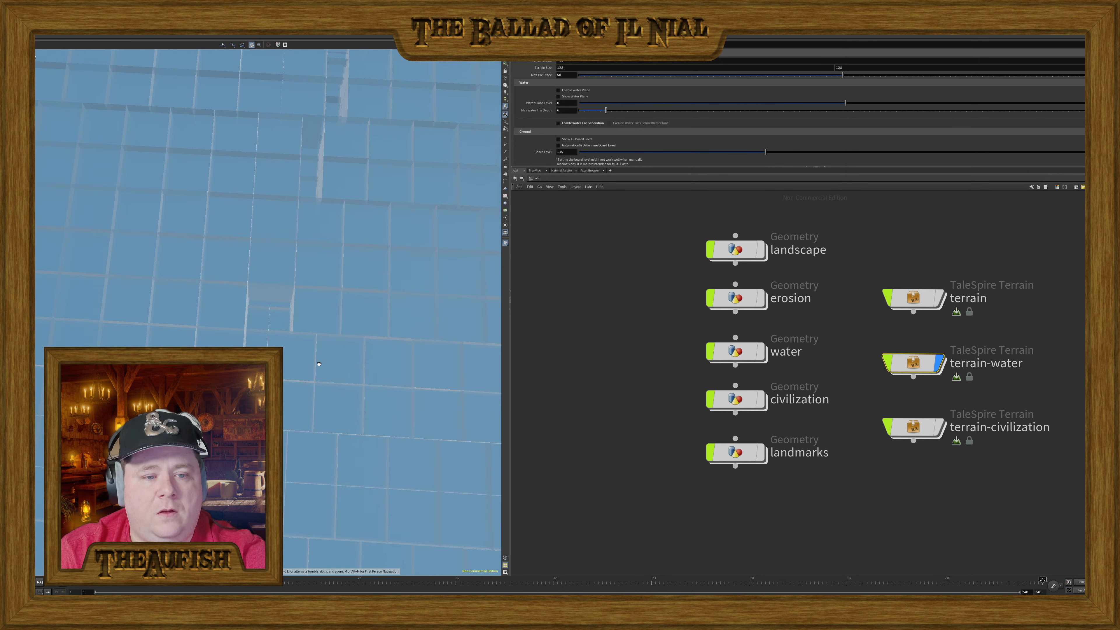
left_click_drag(332, 340, 242, 344)
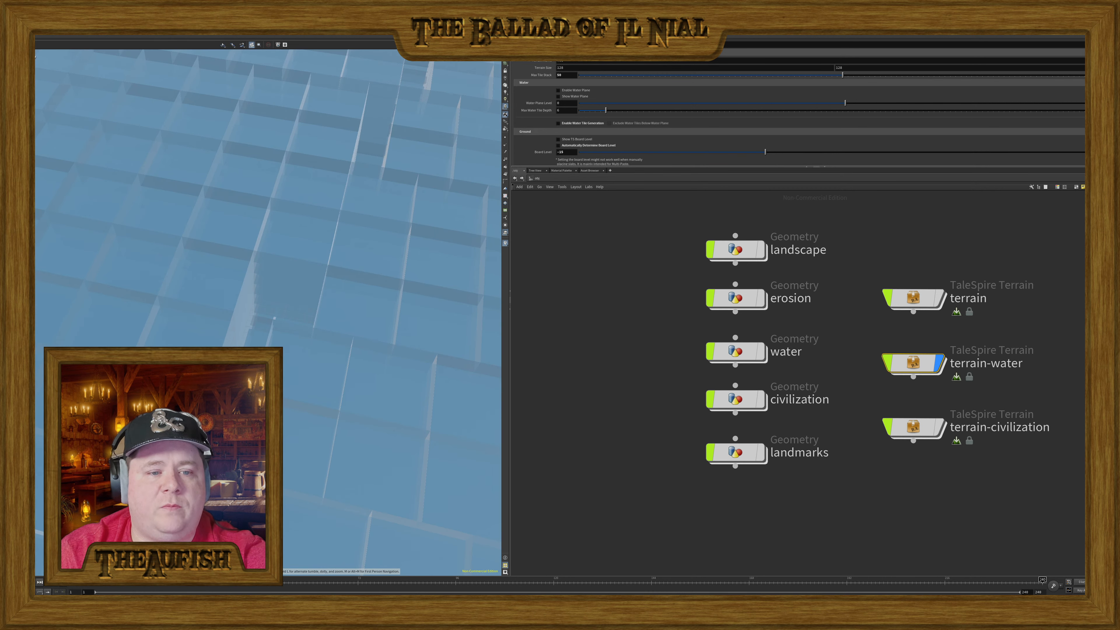
left_click_drag(274, 318, 331, 388)
left_click_drag(412, 241, 339, 282)
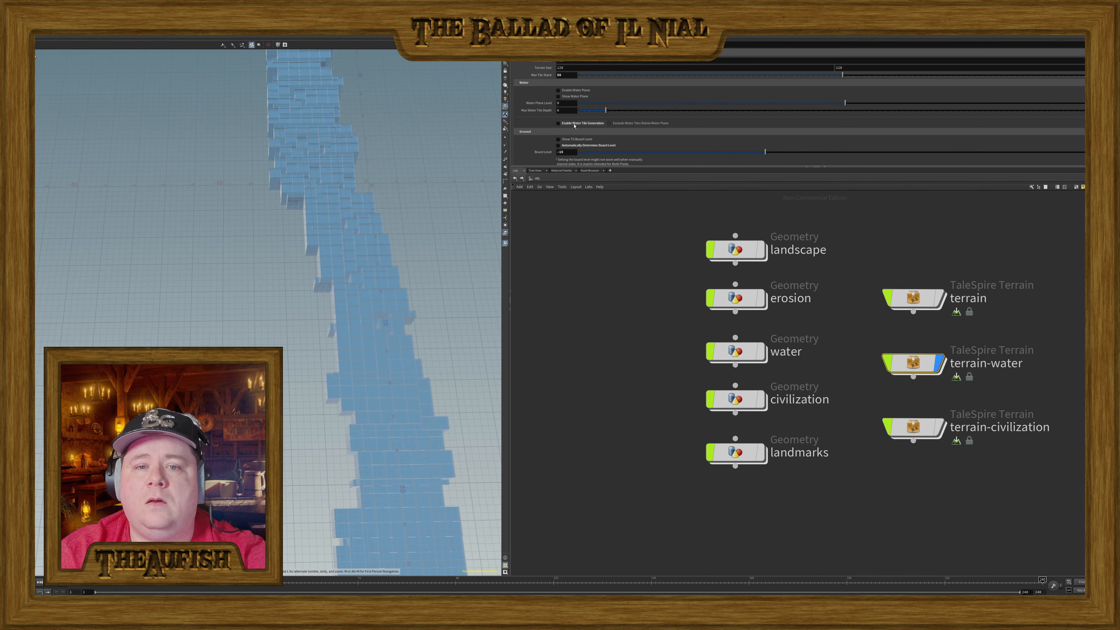
- Enable the water plane in the terrain-water node's Water settings
left_click(583, 90)
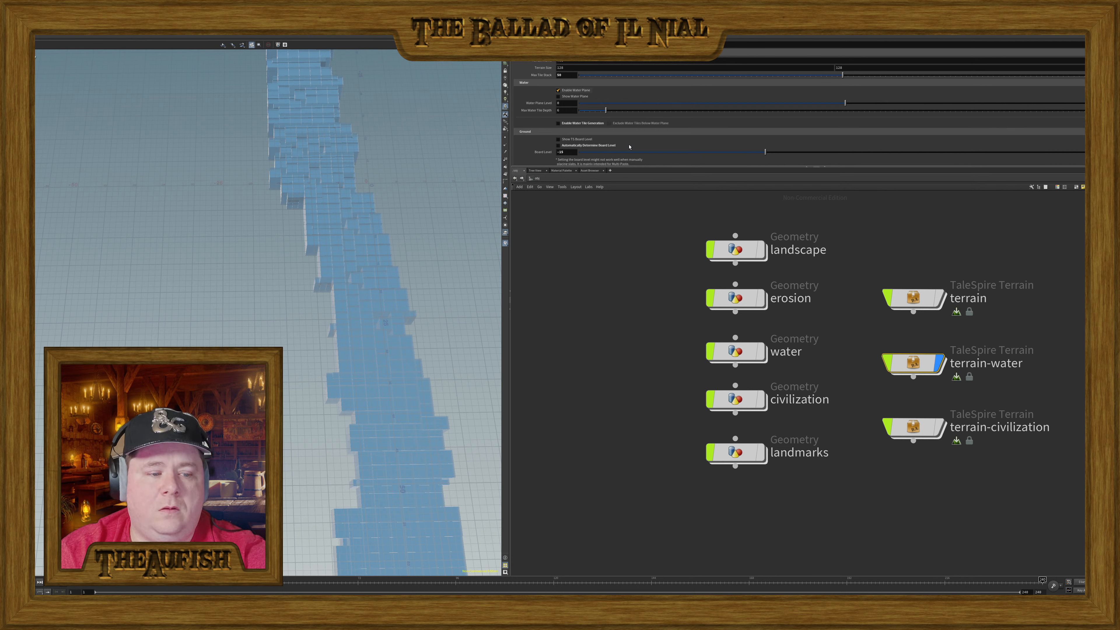
- Look through the terrain-water node's Ground, Display Settings and Export parameters, and view the river's water tiles from the side
scroll(629, 147, "down", 3)
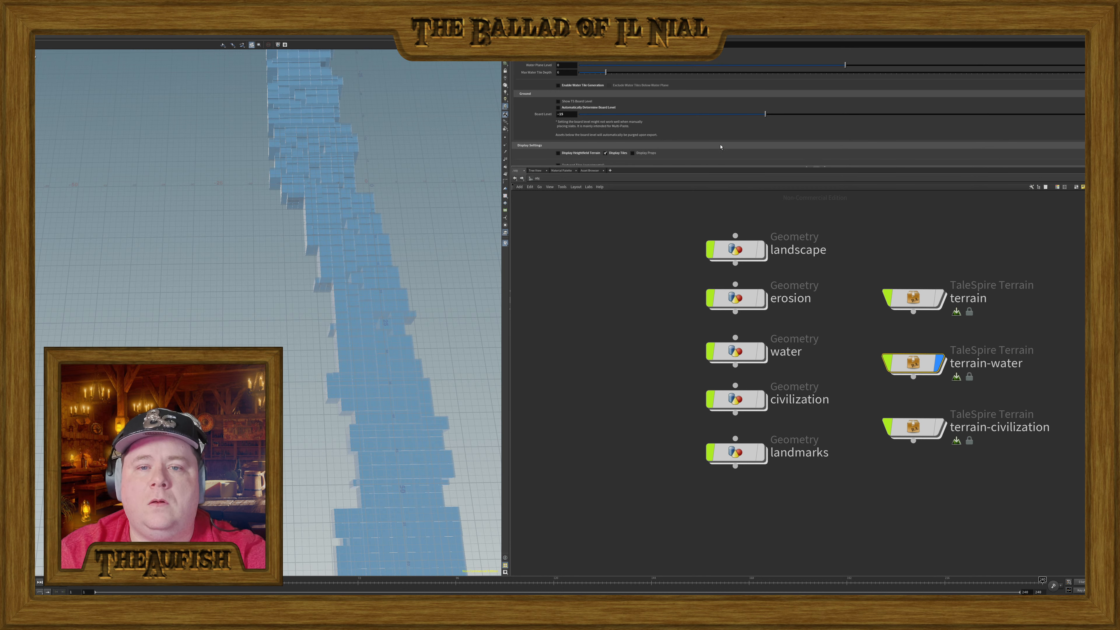
scroll(721, 147, "down", 3)
scroll(720, 147, "down", 5)
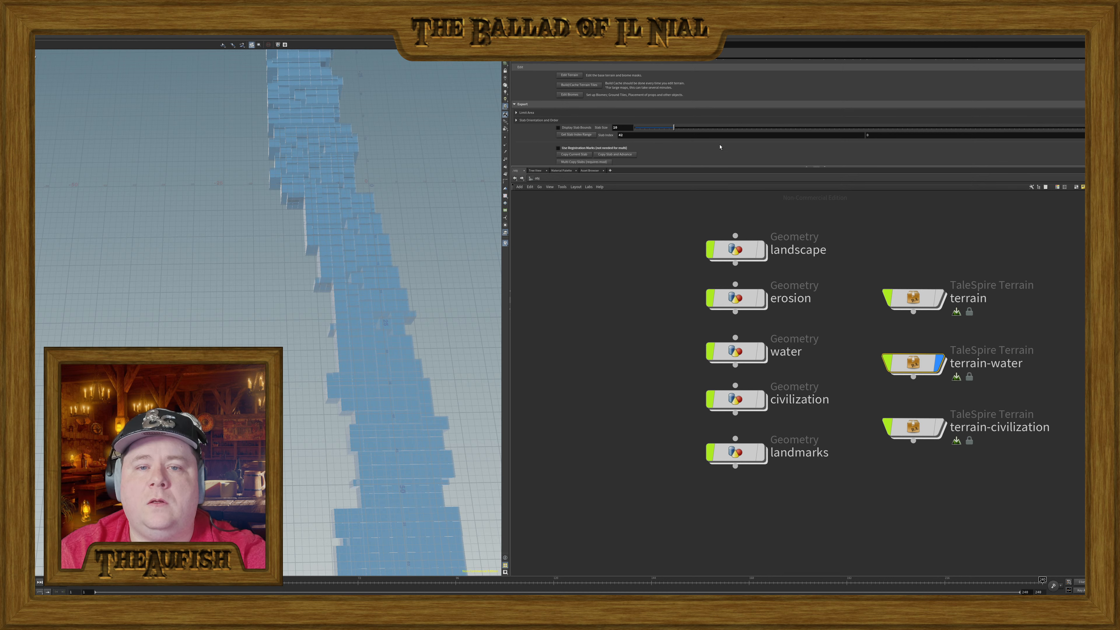
scroll(720, 147, "down", 4)
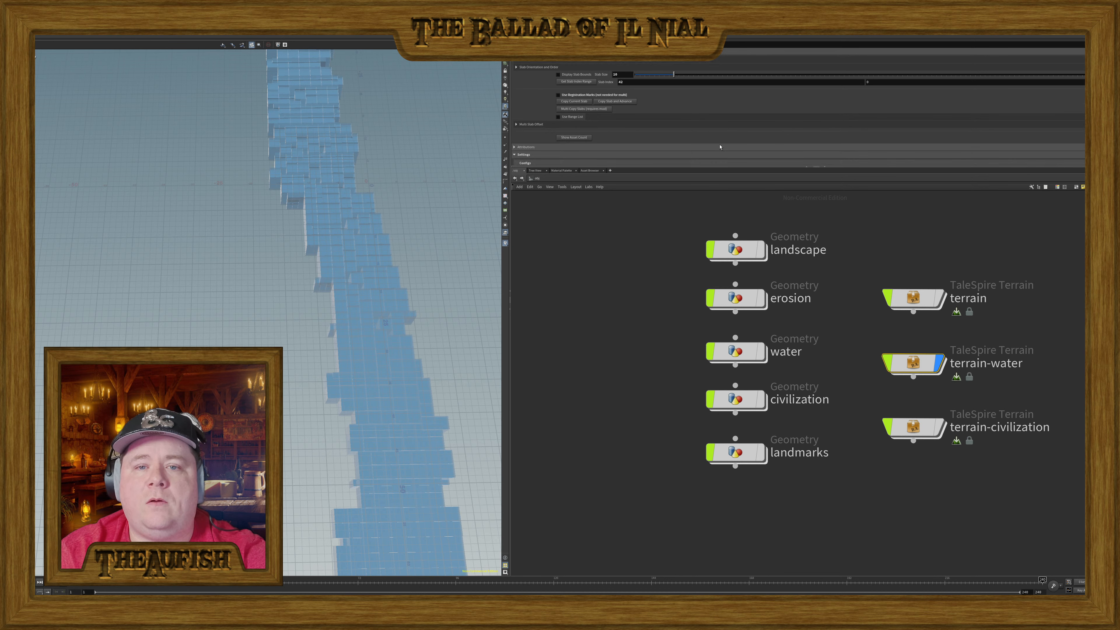
scroll(719, 146, "up", 2)
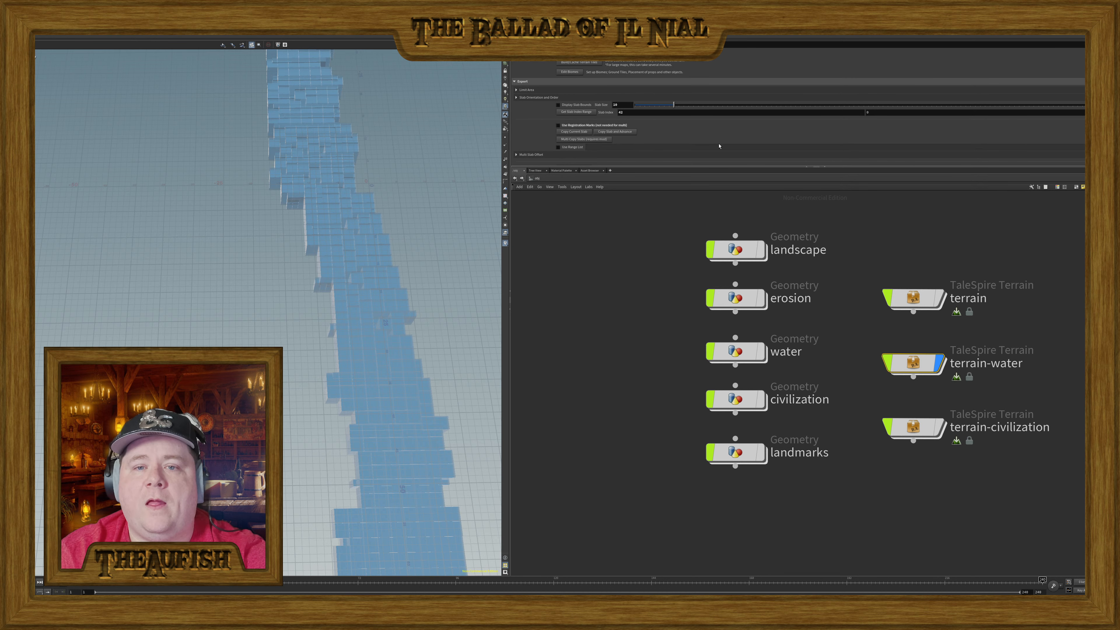
scroll(719, 147, "up", 8)
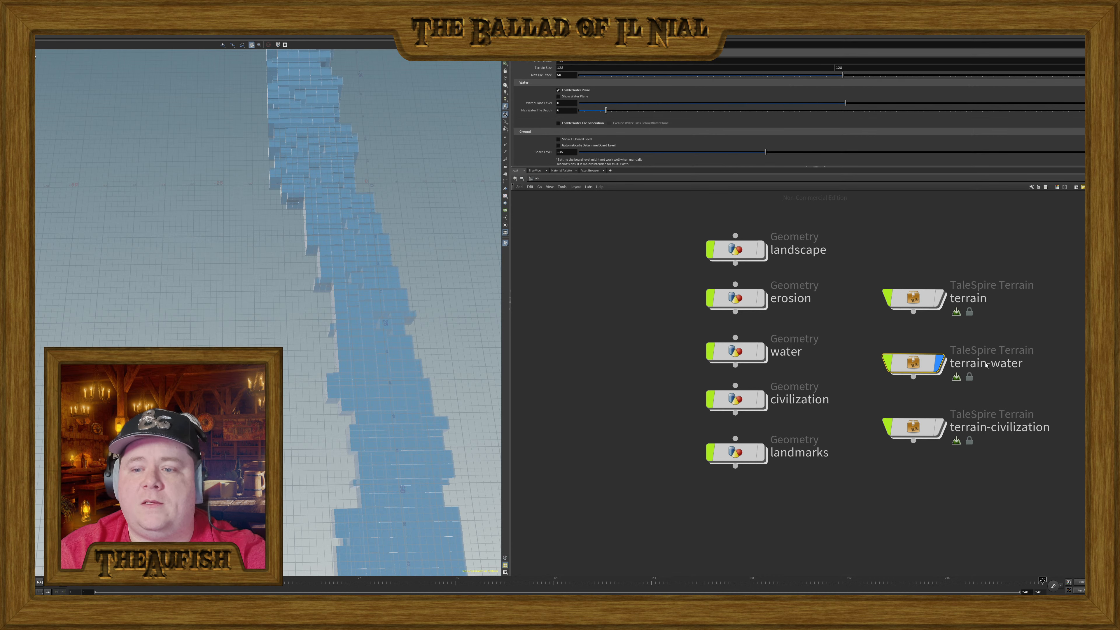
left_click_drag(467, 133, 273, 184, "alt")
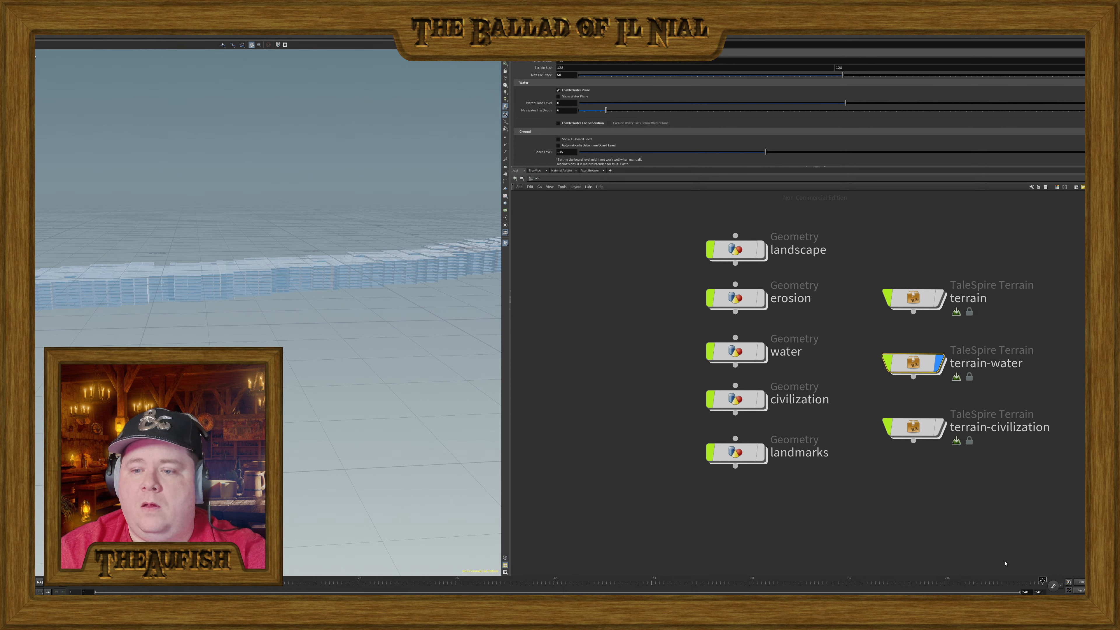
- Display the terrain-civilization object in the viewport in place of terrain-water, and check its board from a distance along with its display settings
left_click(947, 329)
left_click(921, 427)
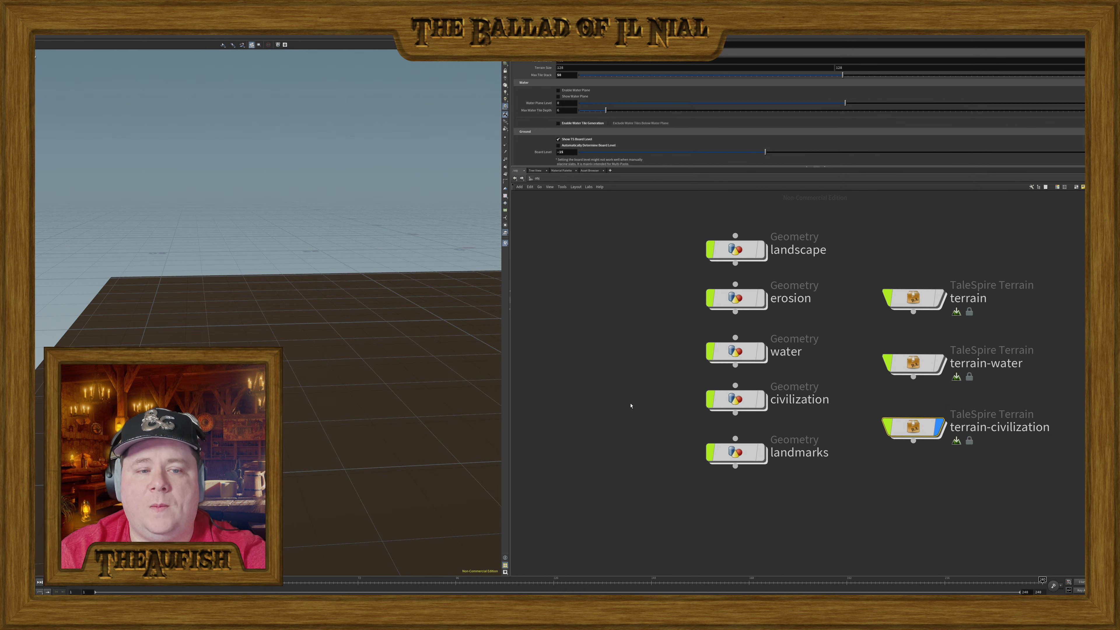
left_click_drag(440, 362, 366, 326)
scroll(615, 127, "down", 2)
scroll(615, 128, "down", 2)
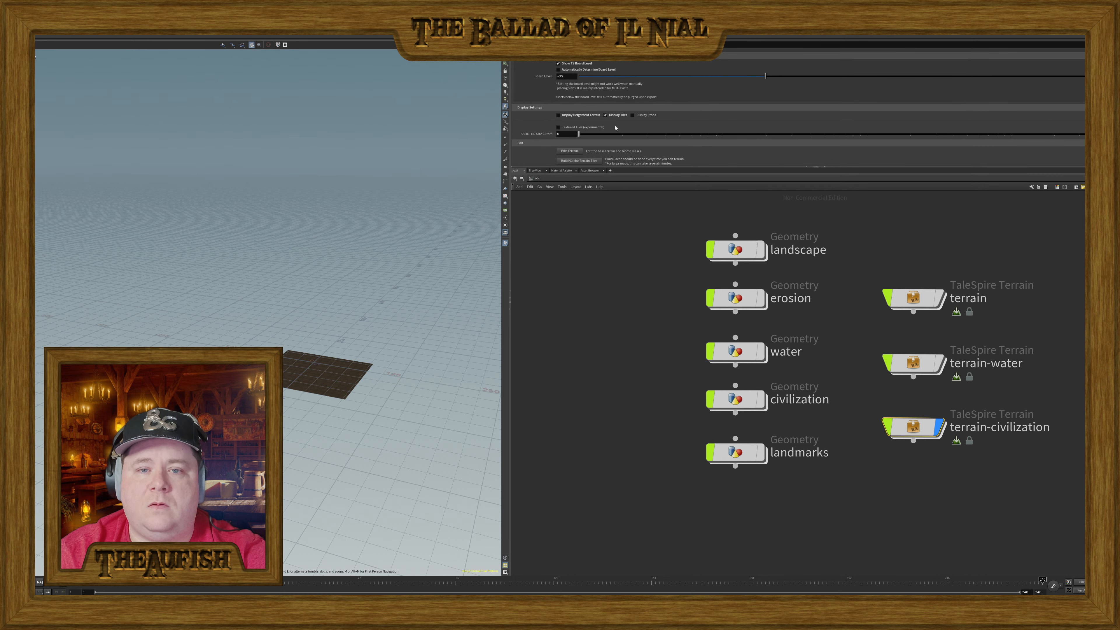
- Open the terrain-water node's biome network for editing and view its default biome and terrain from above
left_click(920, 361)
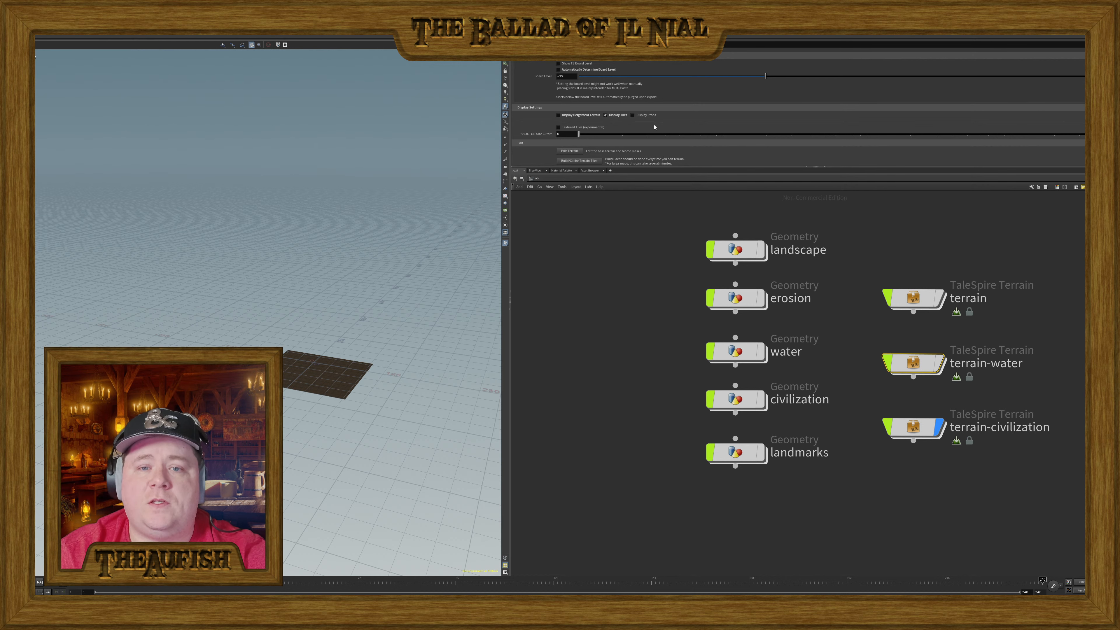
scroll(654, 127, "down", 2)
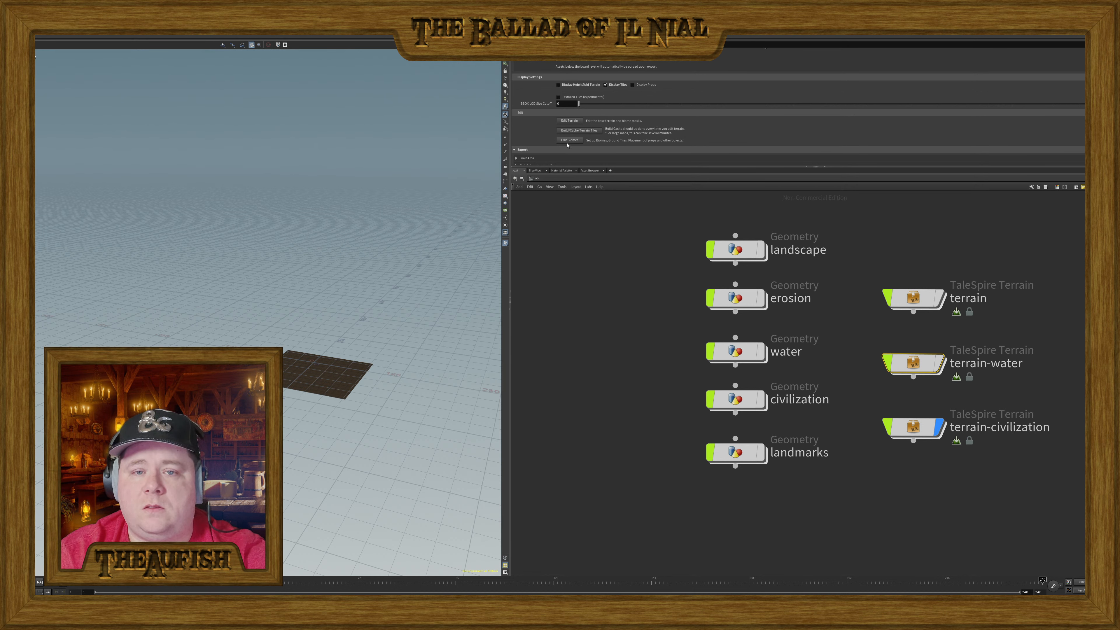
scroll(600, 136, "down", 1)
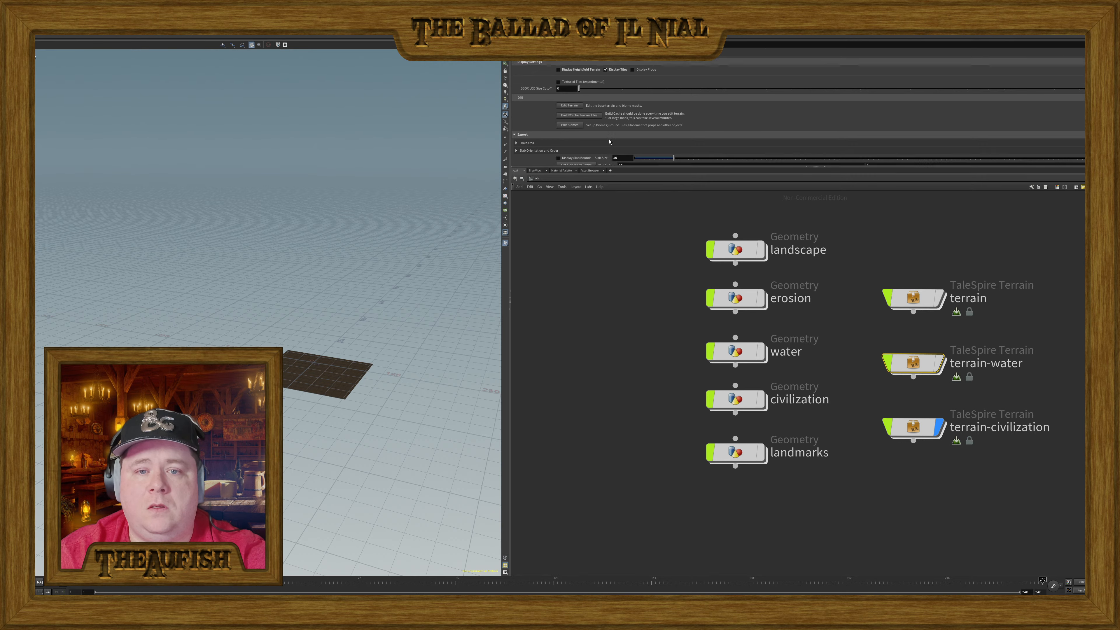
left_click(569, 125)
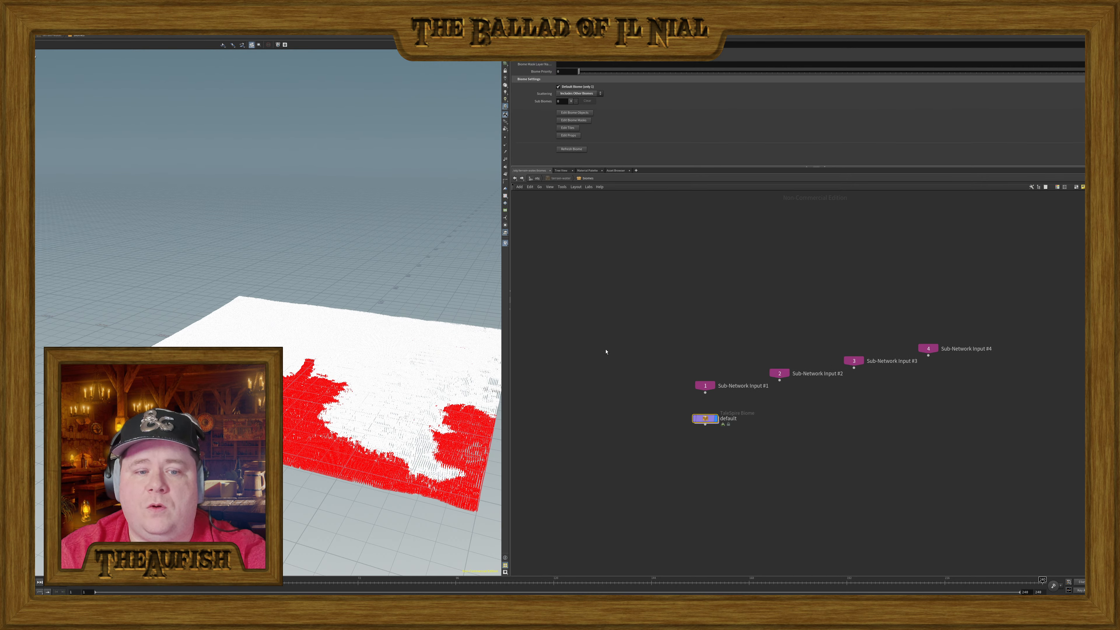
left_click_drag(395, 348, 413, 418)
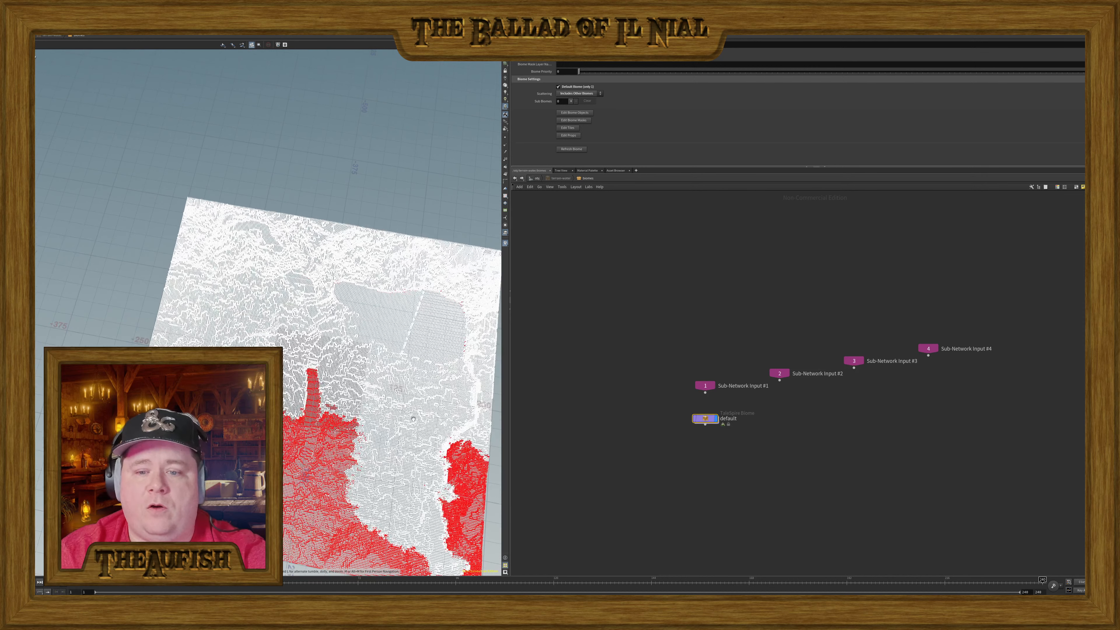
scroll(676, 396, "up", 2)
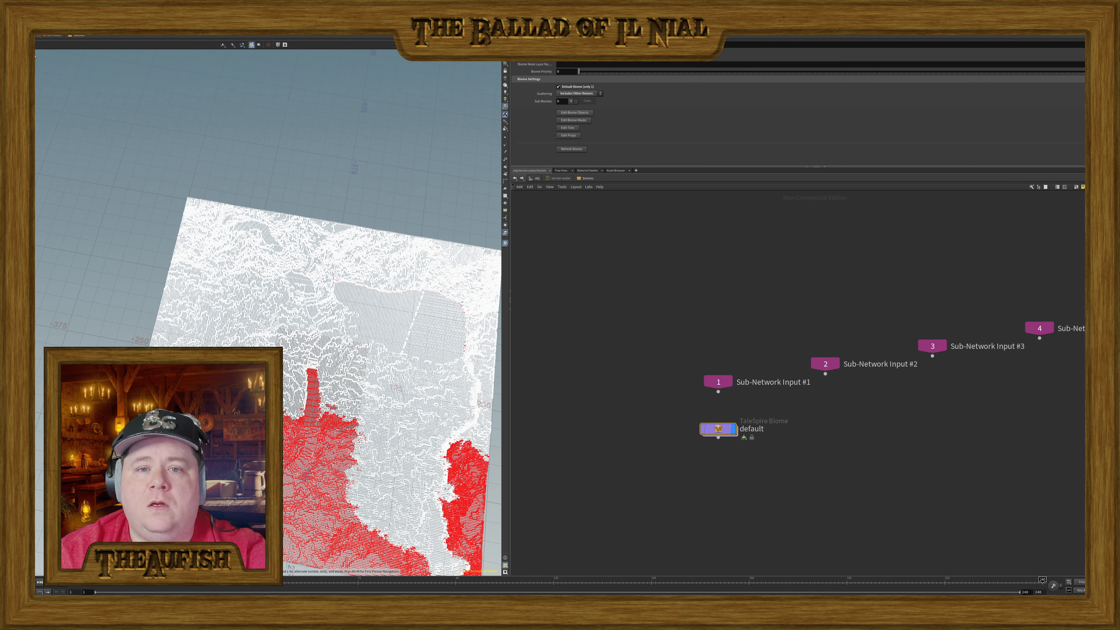
- Open the default biome's tile network and inspect the tile_water_height tiler and its connections
left_click(568, 127)
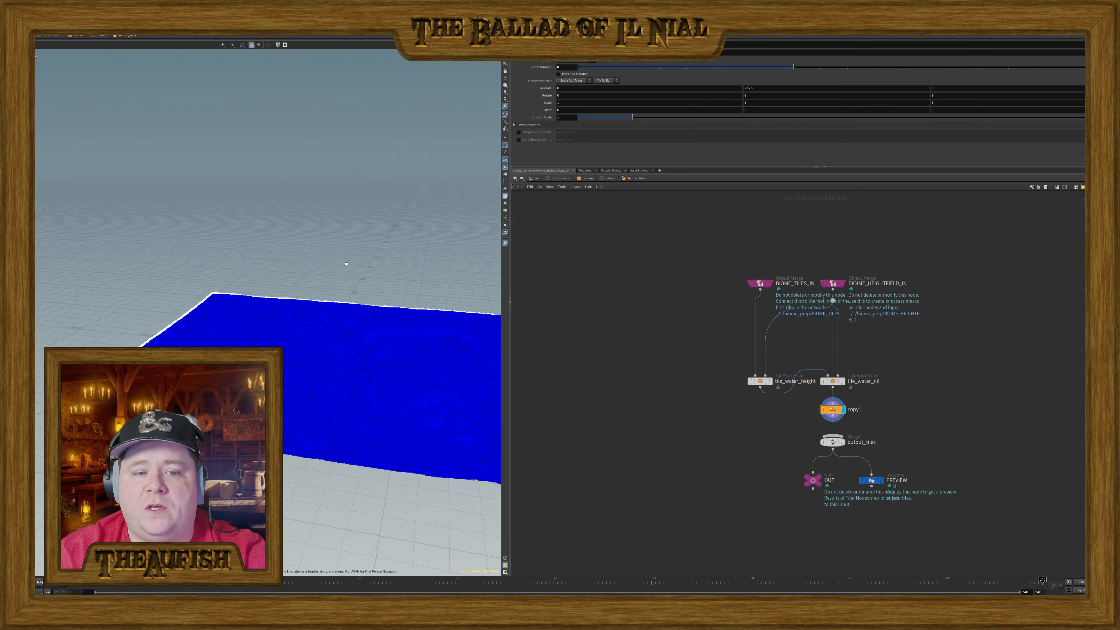
scroll(892, 442, "up", 3)
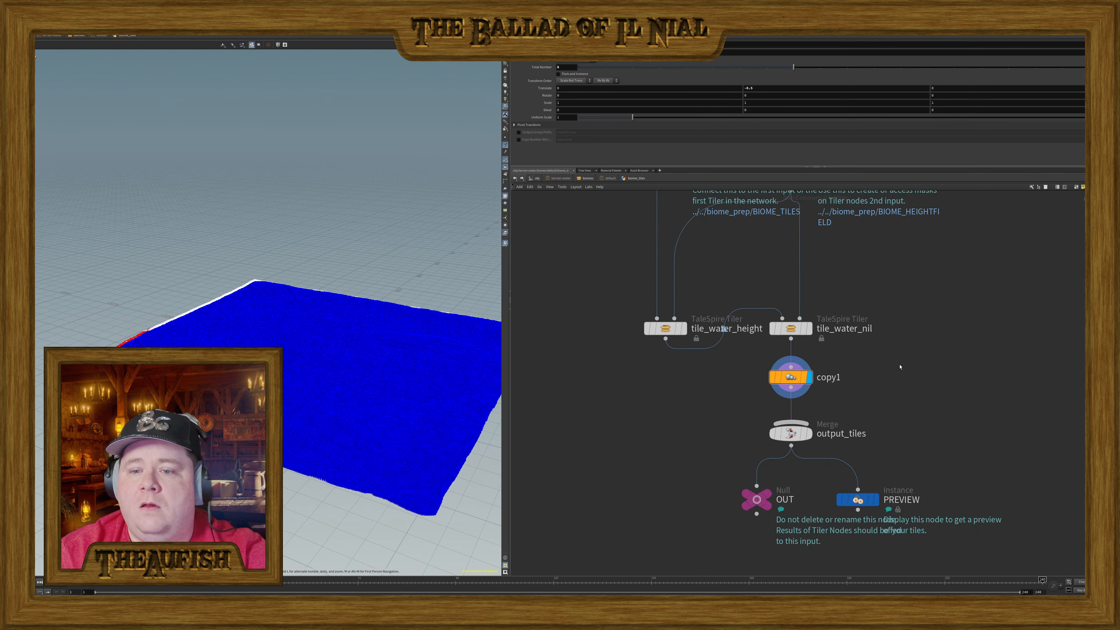
middle_click_drag(910, 336, 921, 414)
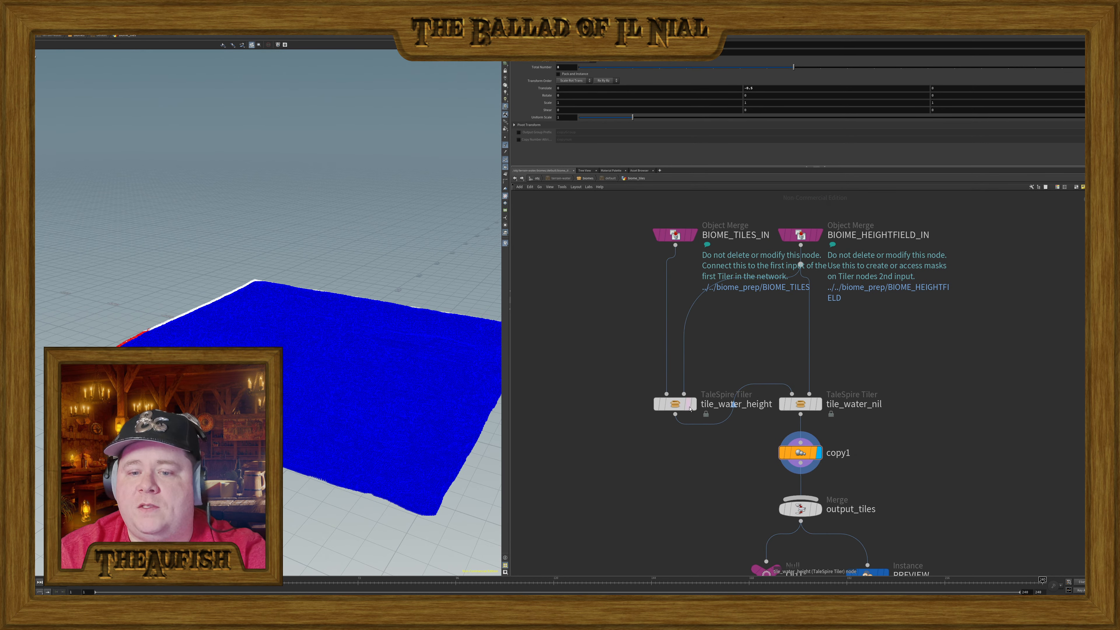
left_click(679, 406)
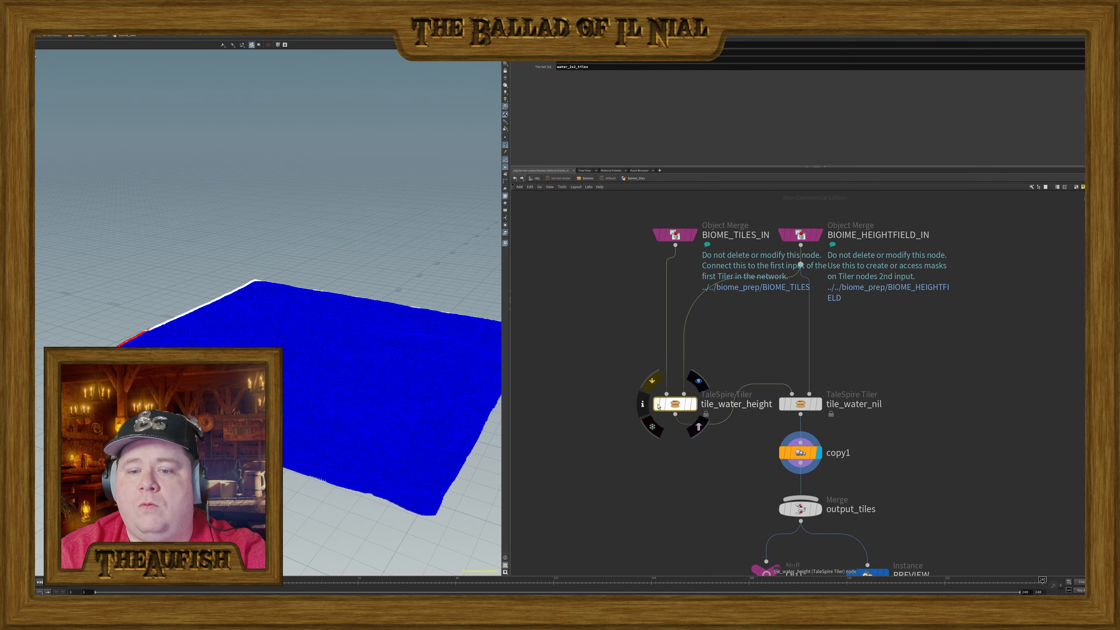
left_click_drag(328, 325, 335, 373)
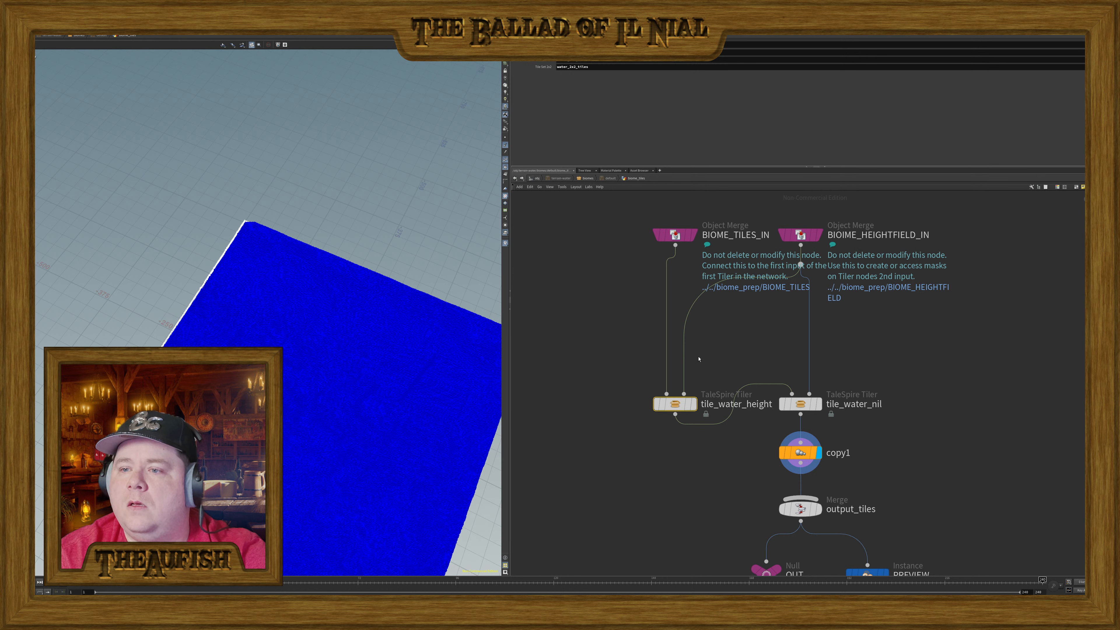
- Go back to the object level, enter the water object's network and check its au_lake_evermarsh node
left_click(514, 178)
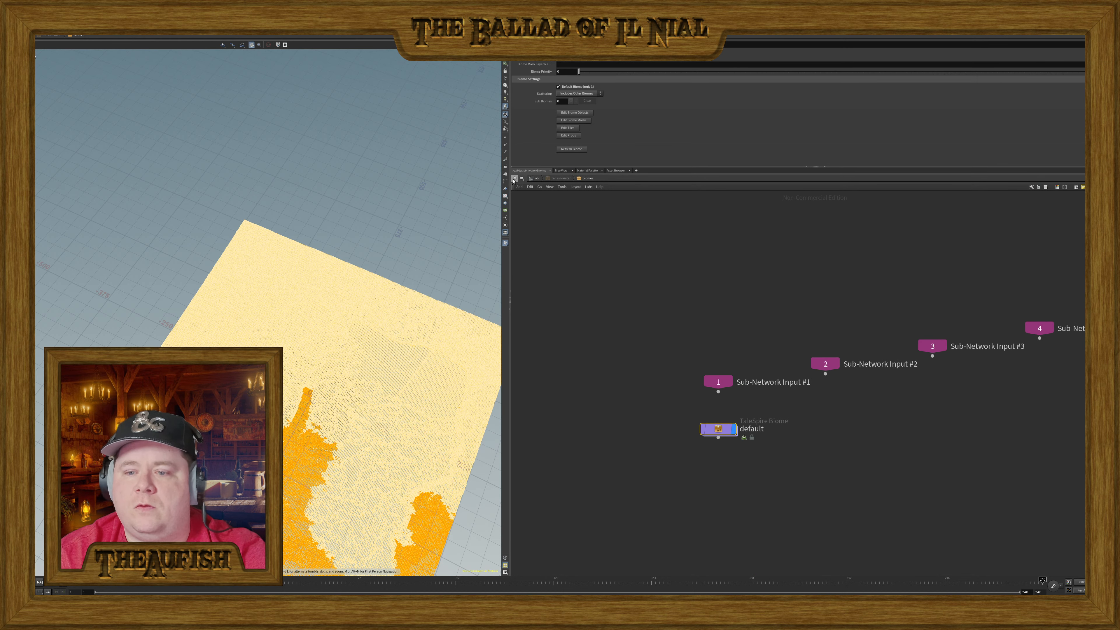
left_click(514, 178)
double_click(749, 357)
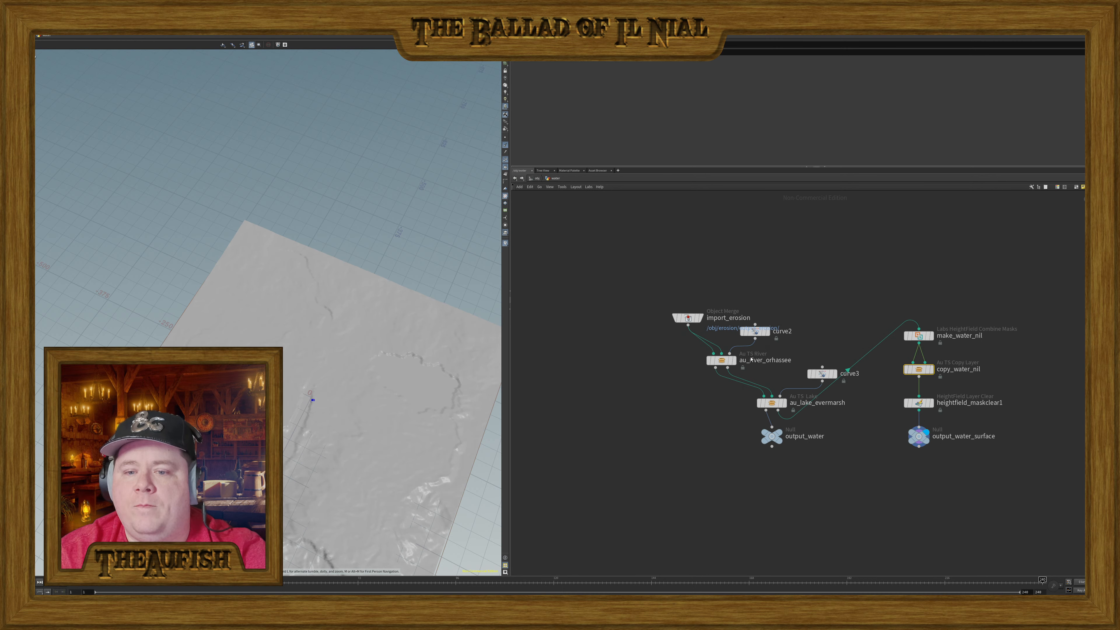
scroll(1016, 428, "up", 3)
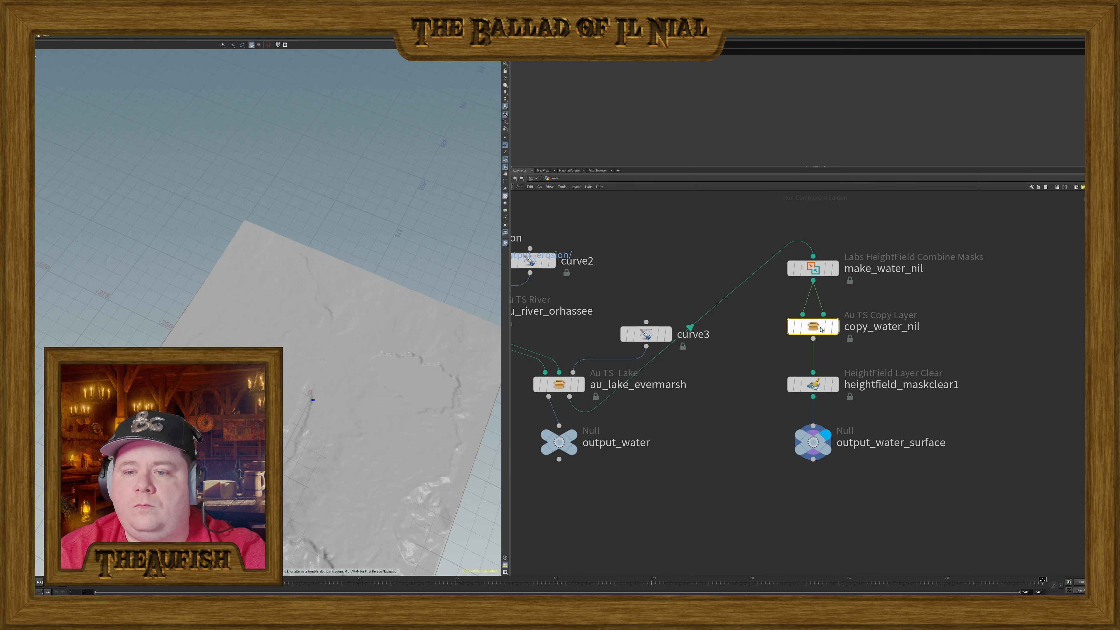
middle_click_drag(701, 343, 881, 391)
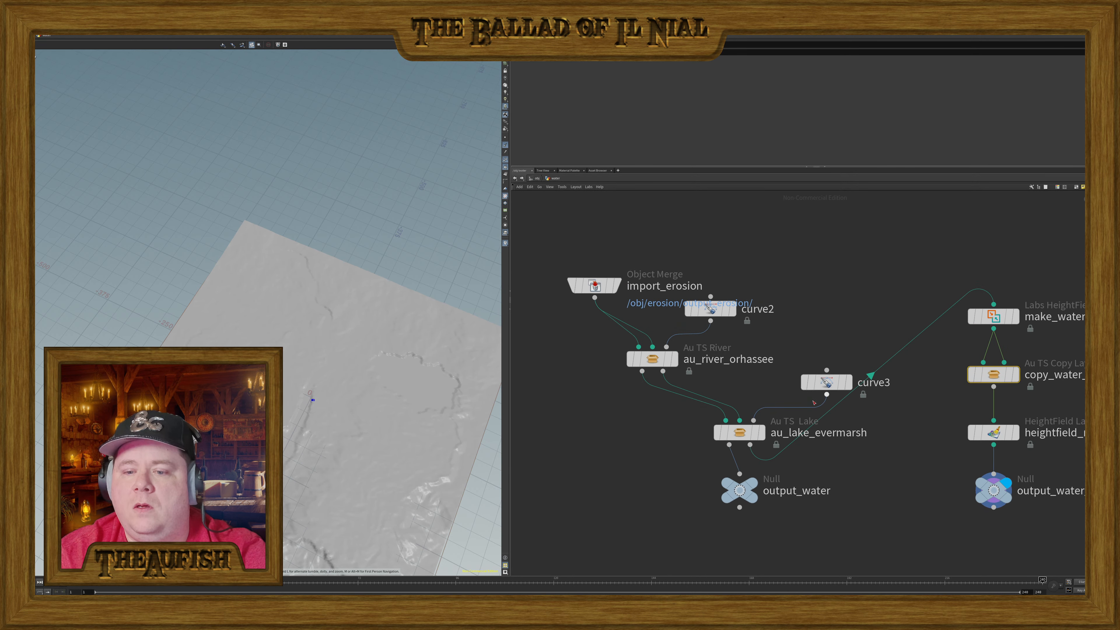
left_click(739, 432)
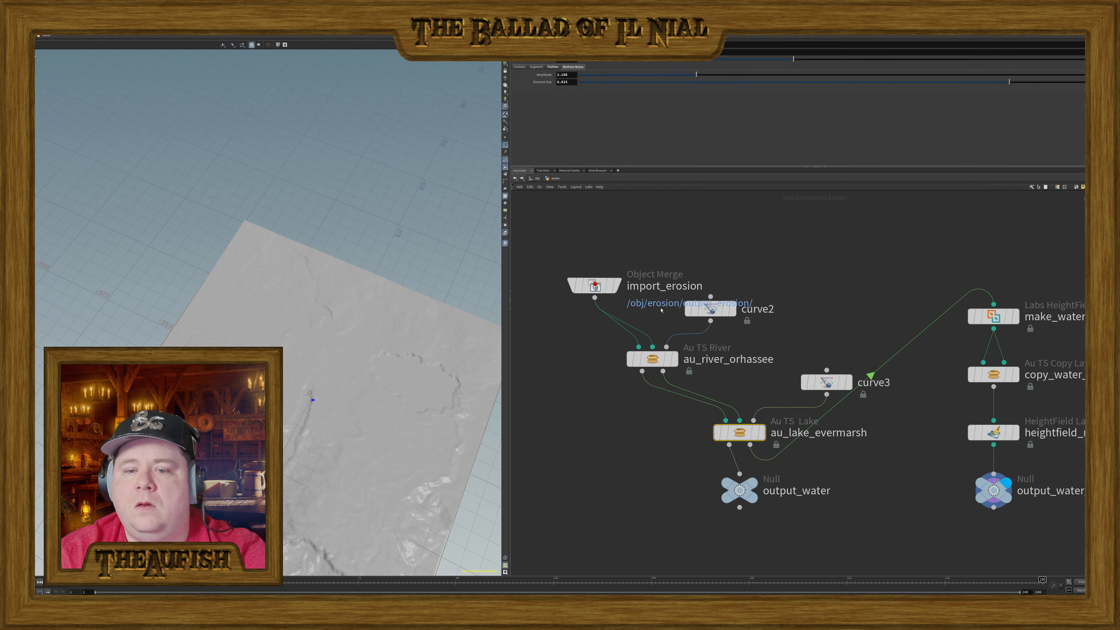
mouse_move(741, 435)
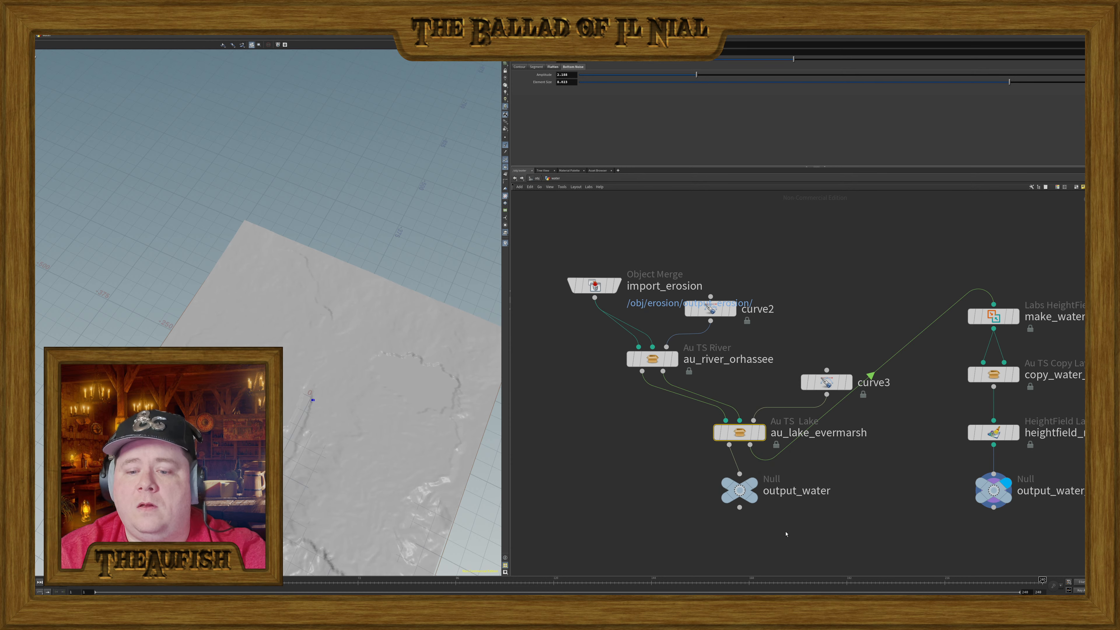
- Look inside au_lake_evermarsh and inspect the add_lake_to_water_bodies1 node among the civilization masks
double_click(739, 432)
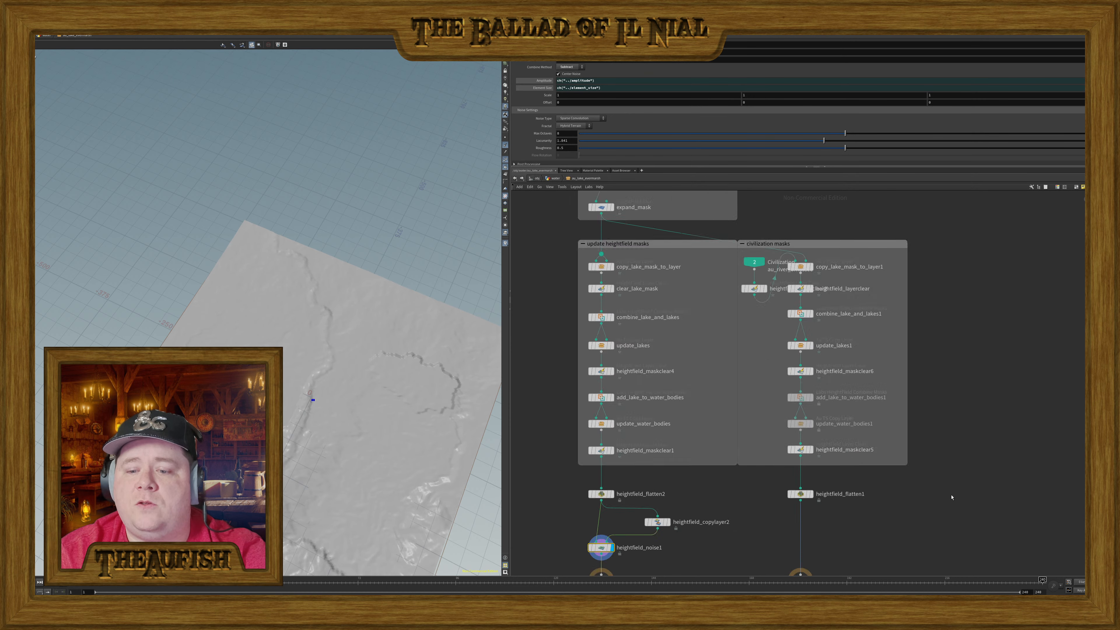
scroll(951, 497, "up", 3)
middle_click_drag(931, 504, 972, 492)
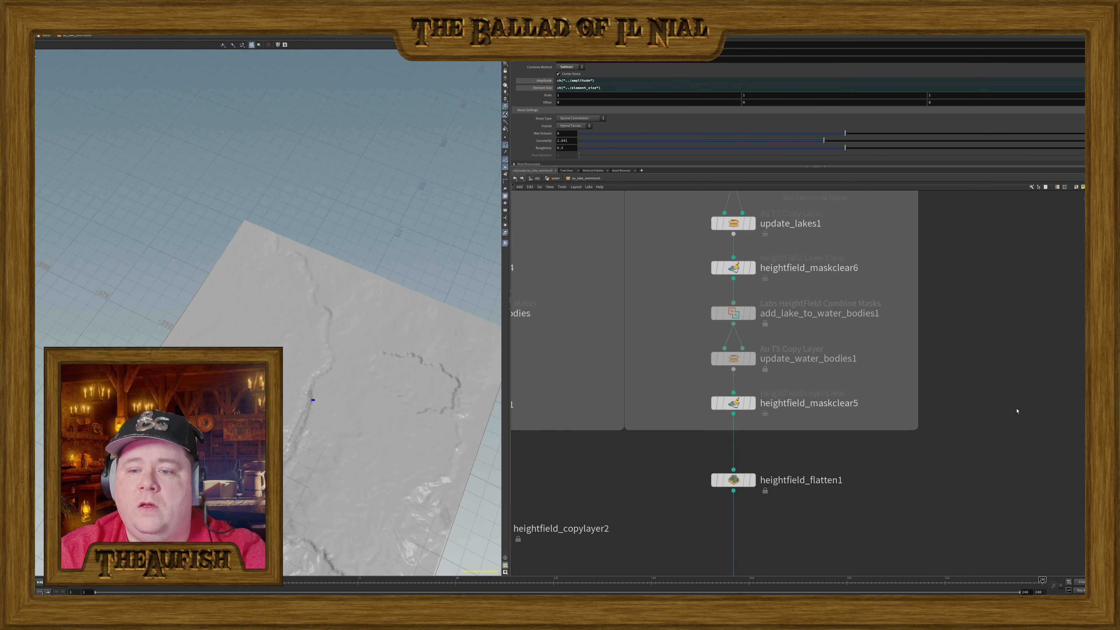
middle_click_drag(1035, 308, 1019, 390)
left_click(736, 394)
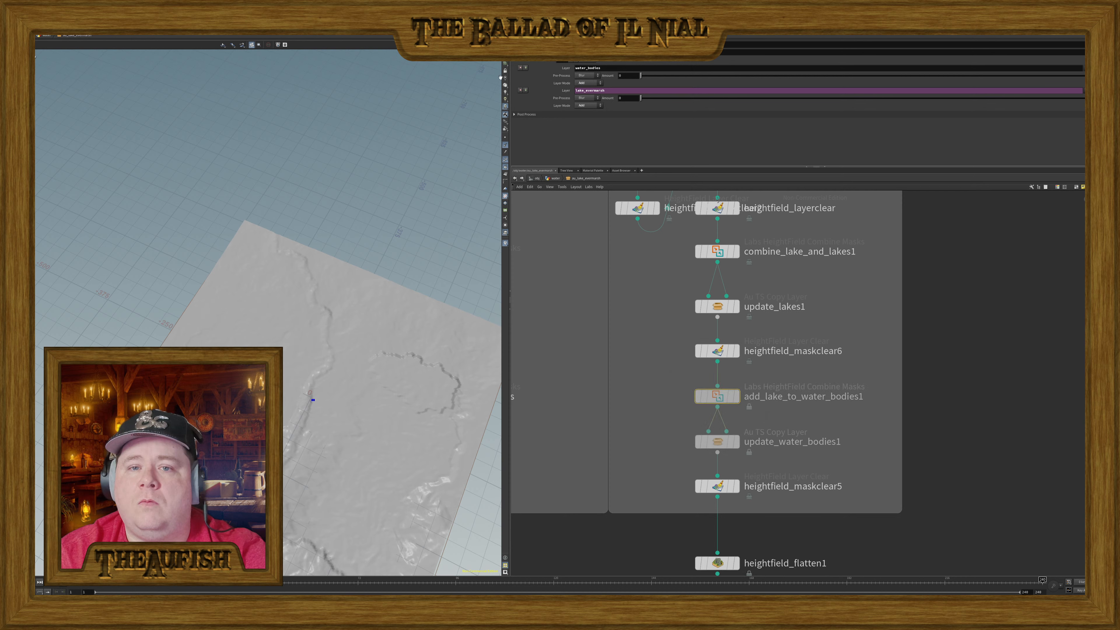
- Display the output of update_water_bodies1 in the viewport and view its river and lake mask at an angle
scroll(838, 413, "down", 1)
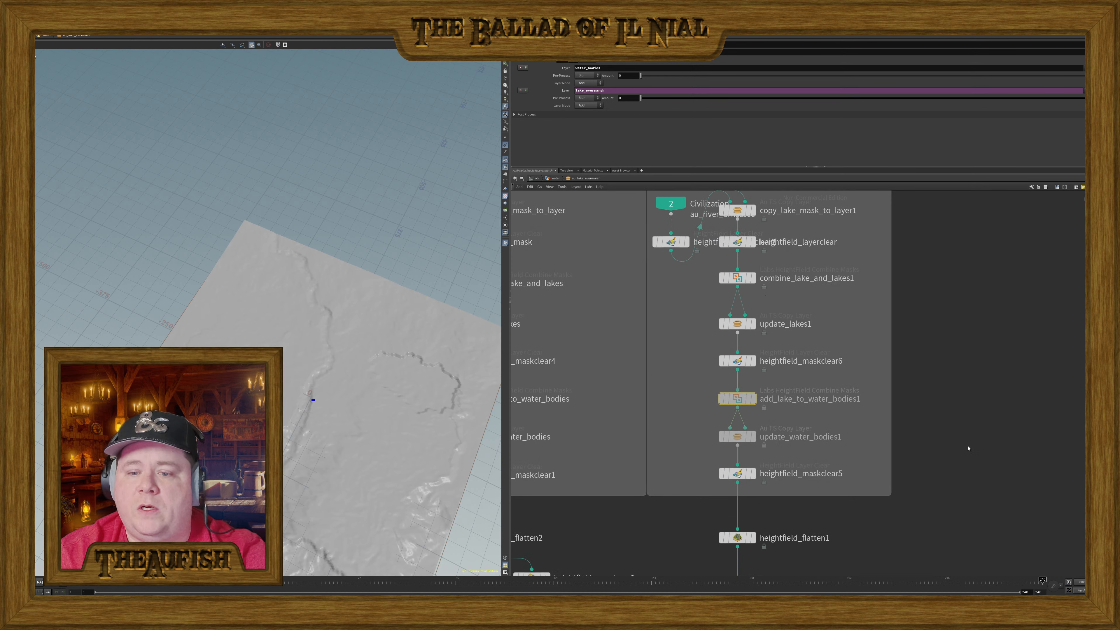
middle_click_drag(975, 457, 973, 347)
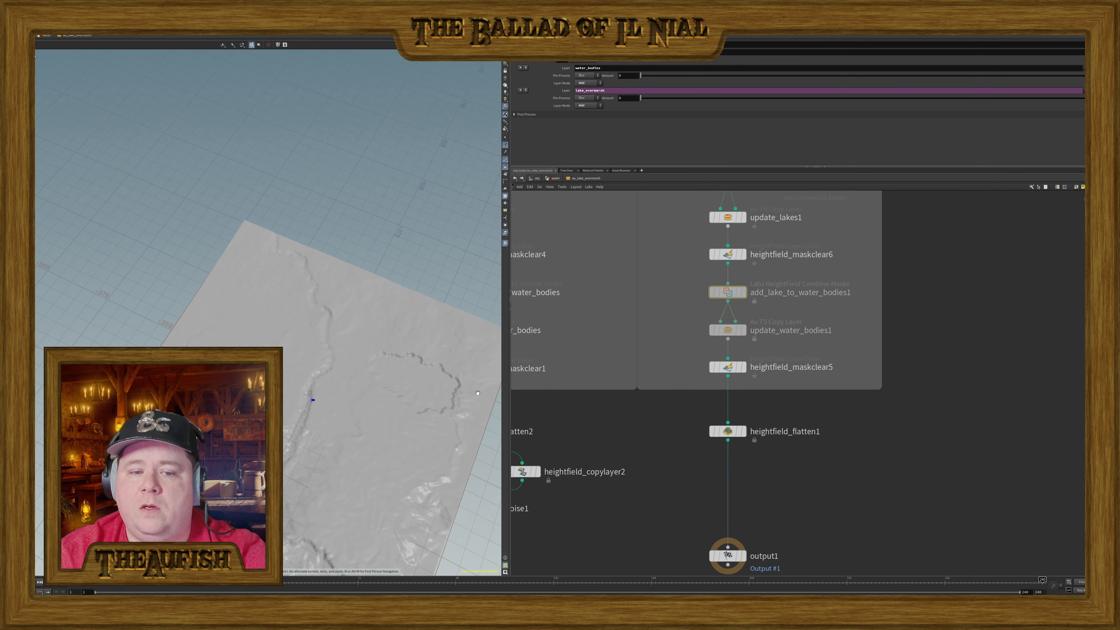
left_click(745, 333)
left_click_drag(388, 441, 380, 411)
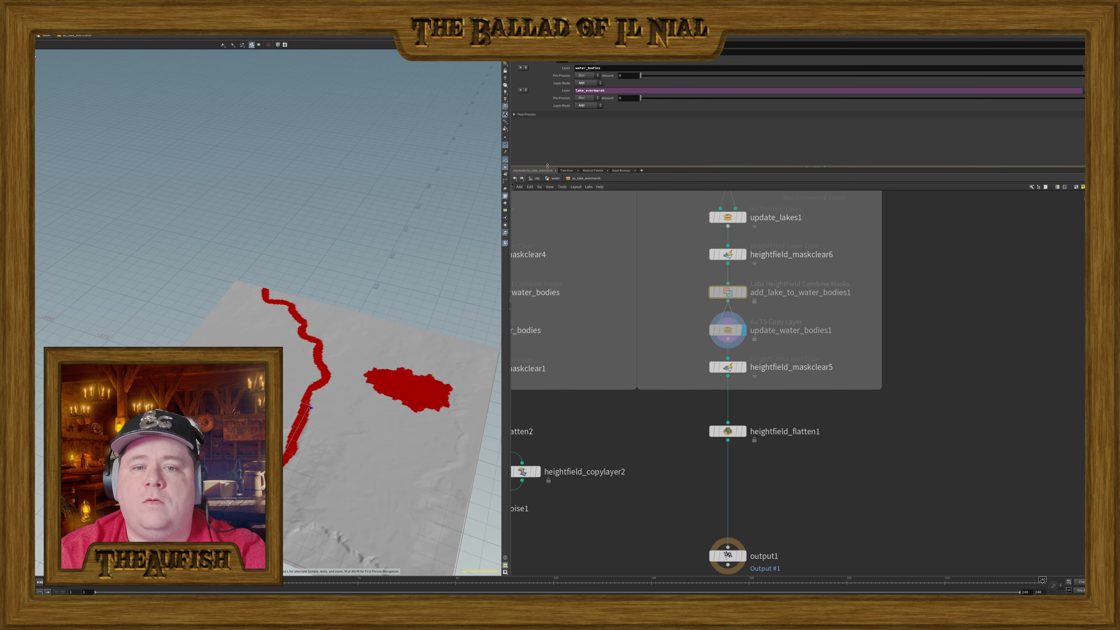
- Return to the object level and reopen the tile network of terrain-water's default biome
left_click(514, 178)
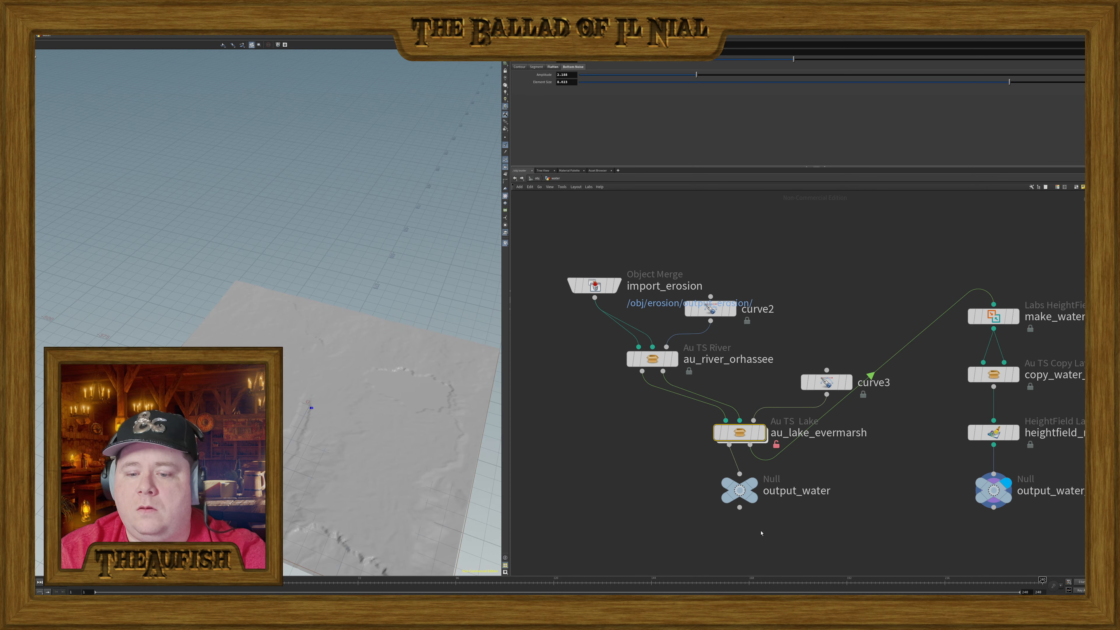
left_click(515, 178)
left_click(920, 368)
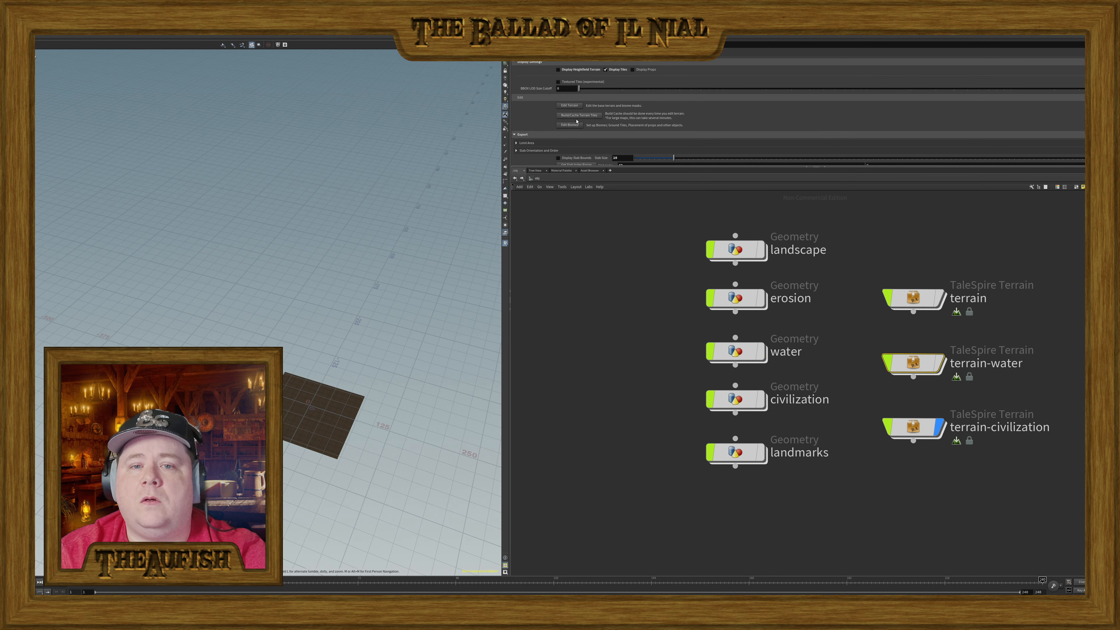
left_click(569, 126)
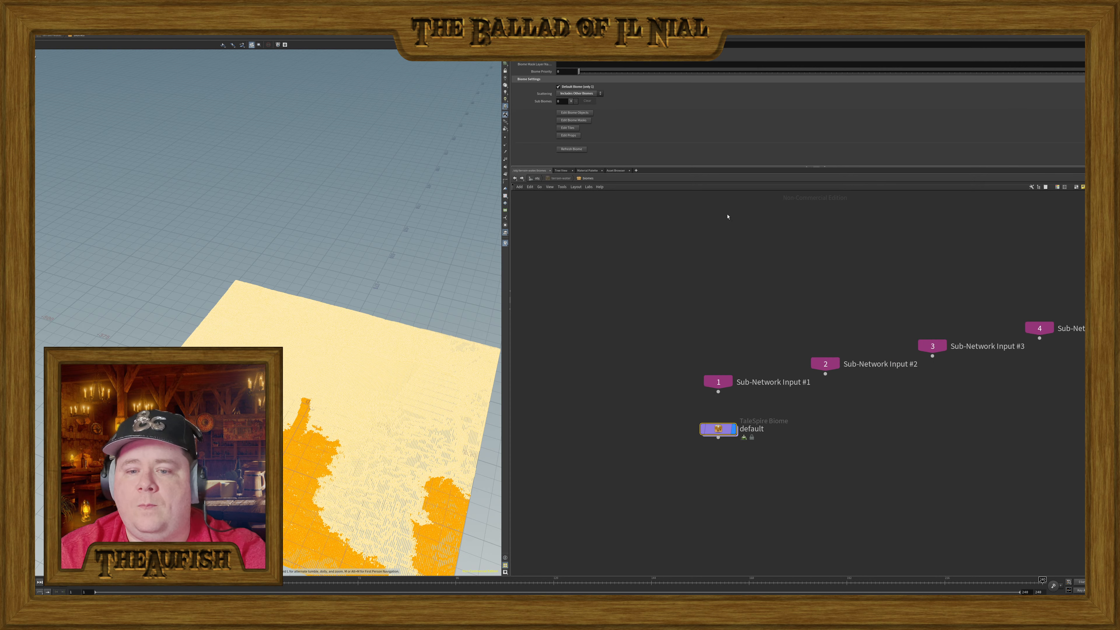
left_click(567, 128)
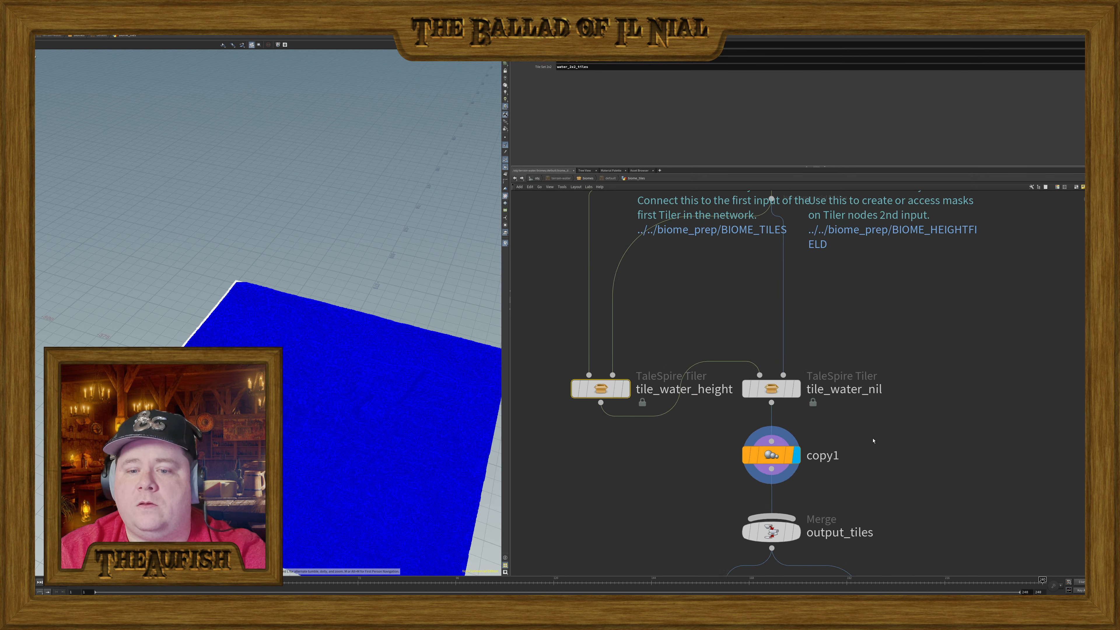
- Check the tile_water_height and tile_water_nil tilers and display tile_water_height's output in the viewport
left_click(604, 387)
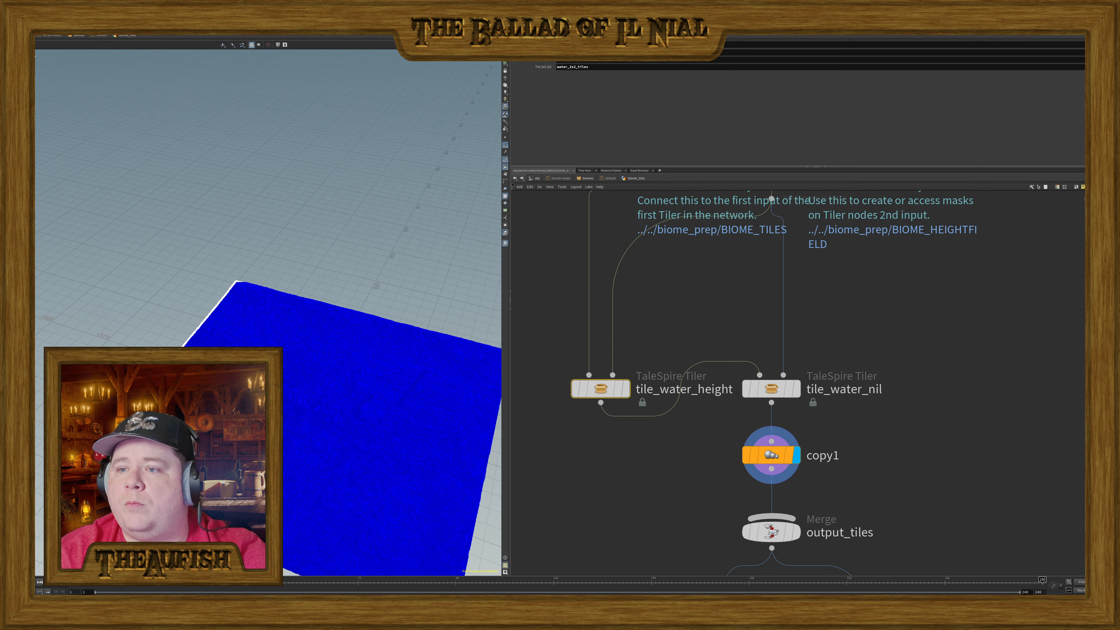
left_click(889, 334)
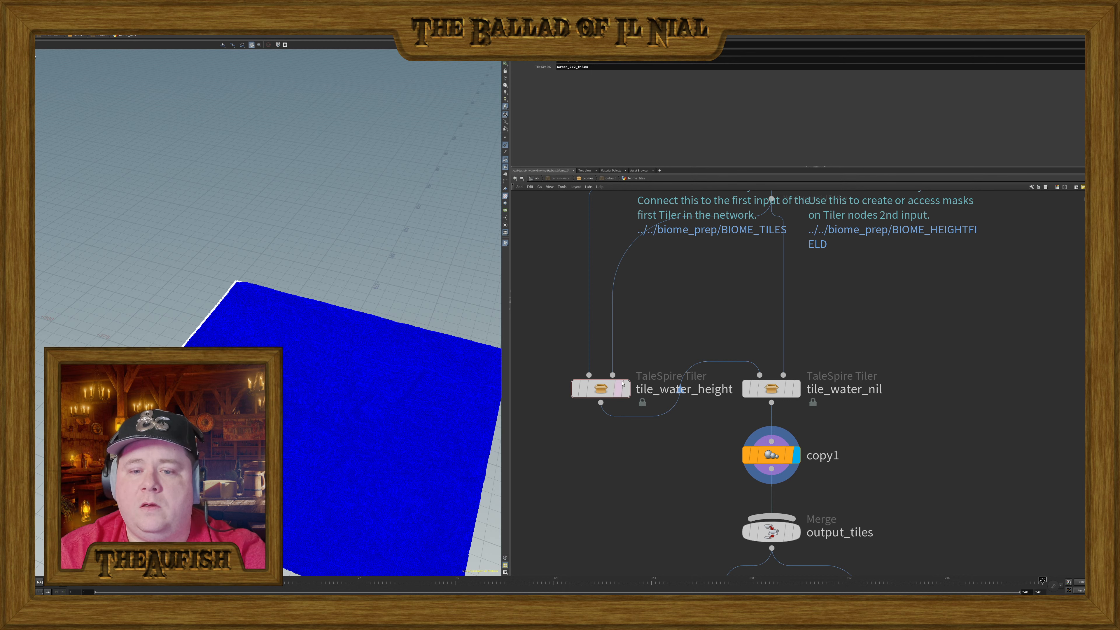
left_click(770, 389)
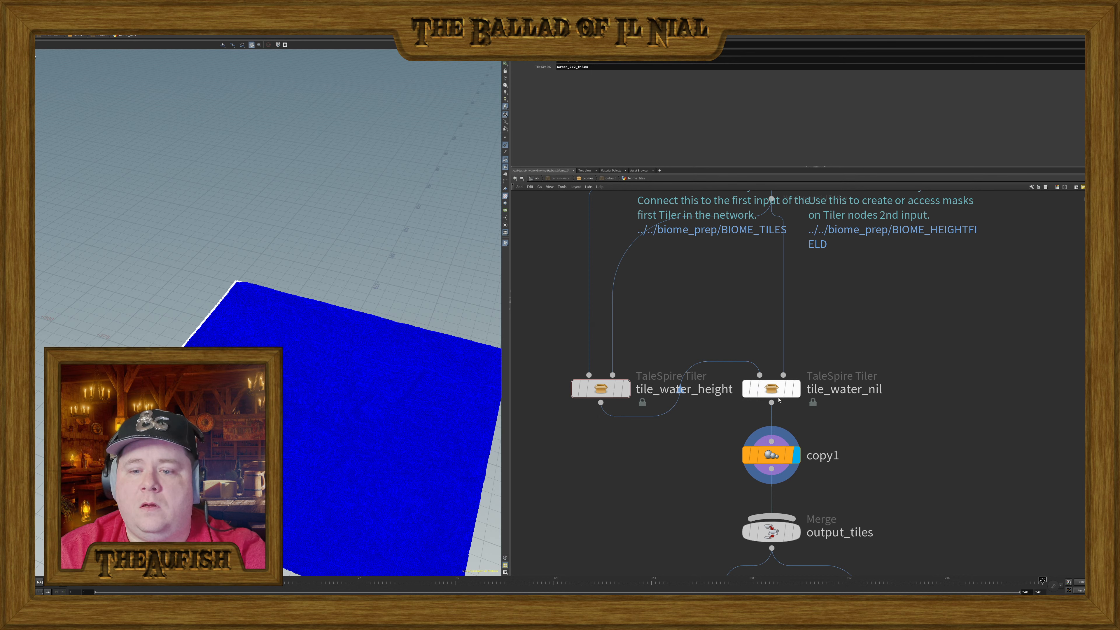
left_click(607, 390)
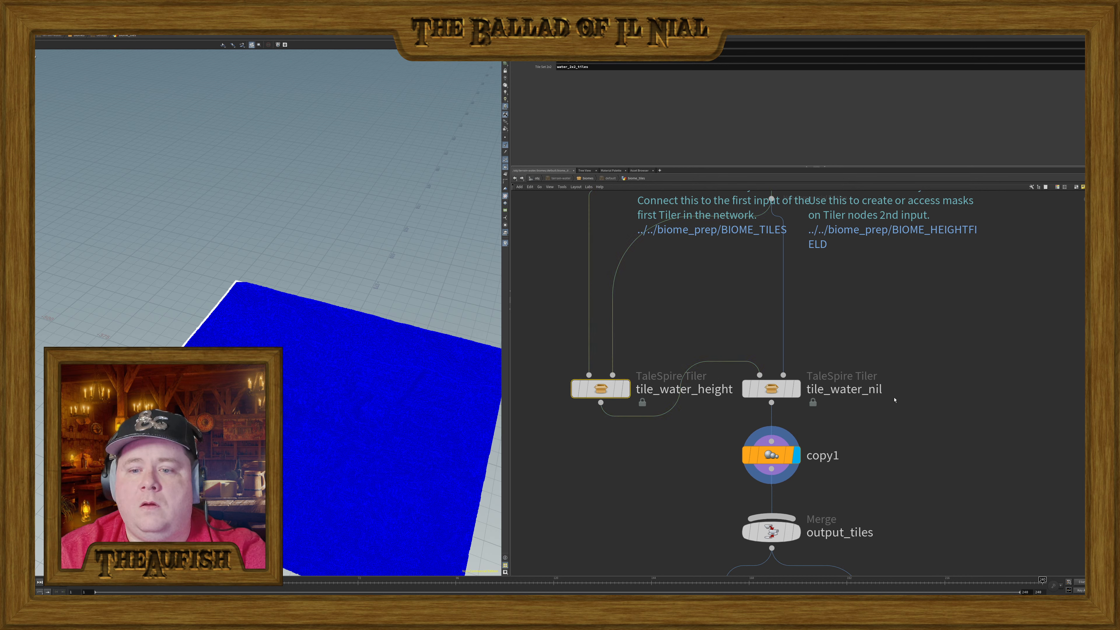
left_click(626, 391)
mouse_move(359, 390)
left_mouse_down()
mouse_move(359, 405)
mouse_move(320, 318)
mouse_move(351, 376)
left_mouse_up()
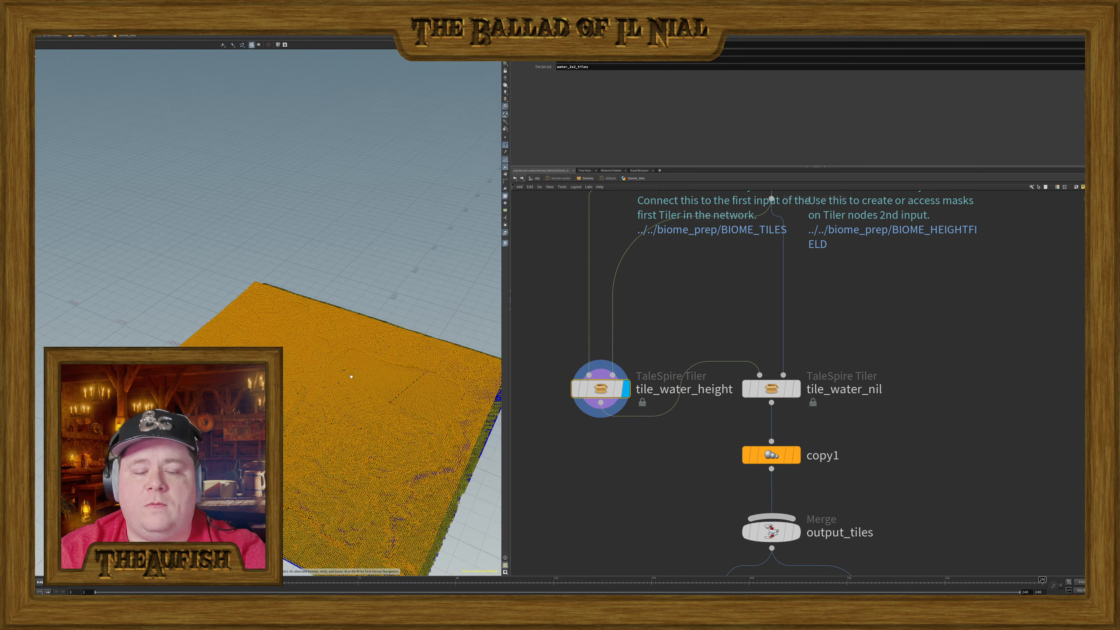
- Inspect the tile_water_nil and copy1 nodes and view the displayed water tiles edge-on and from above
left_click(769, 390)
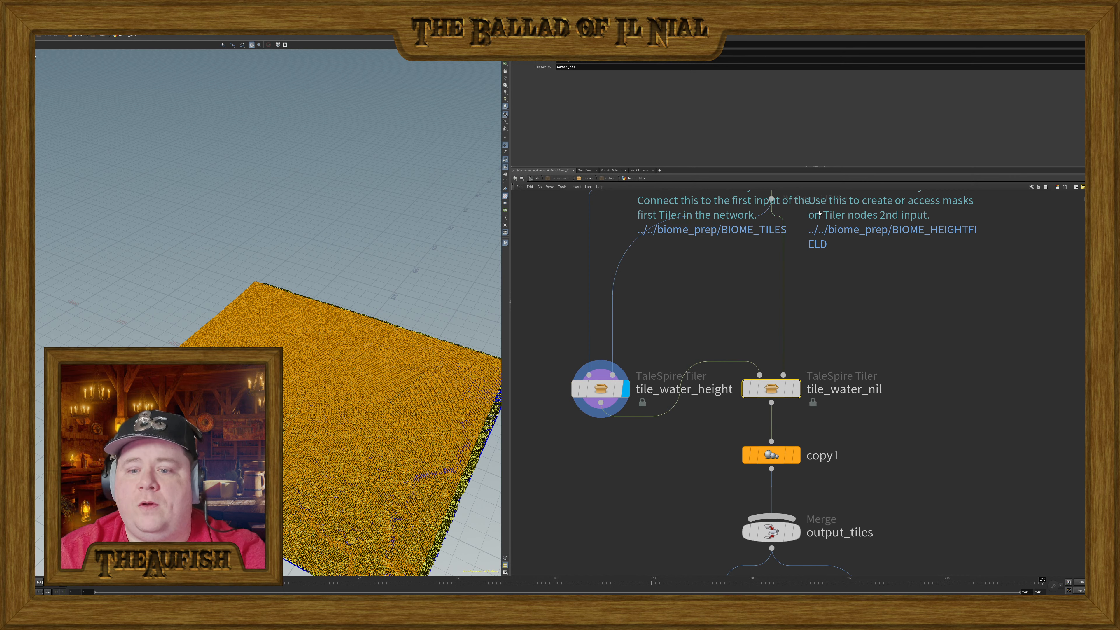
middle_click_drag(875, 437, 863, 331)
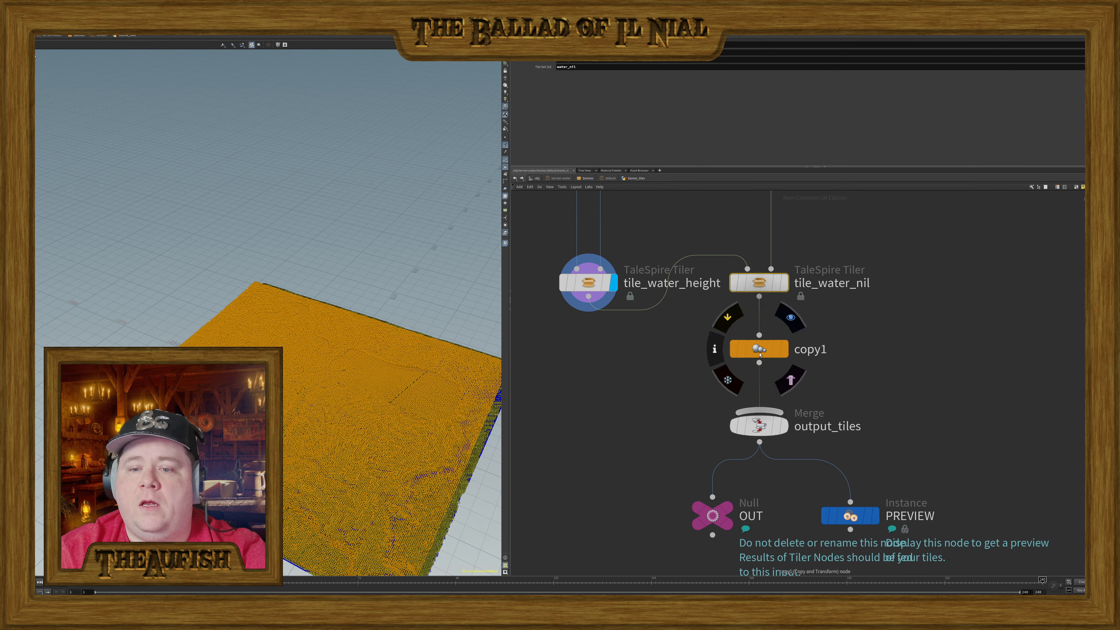
left_click(759, 348)
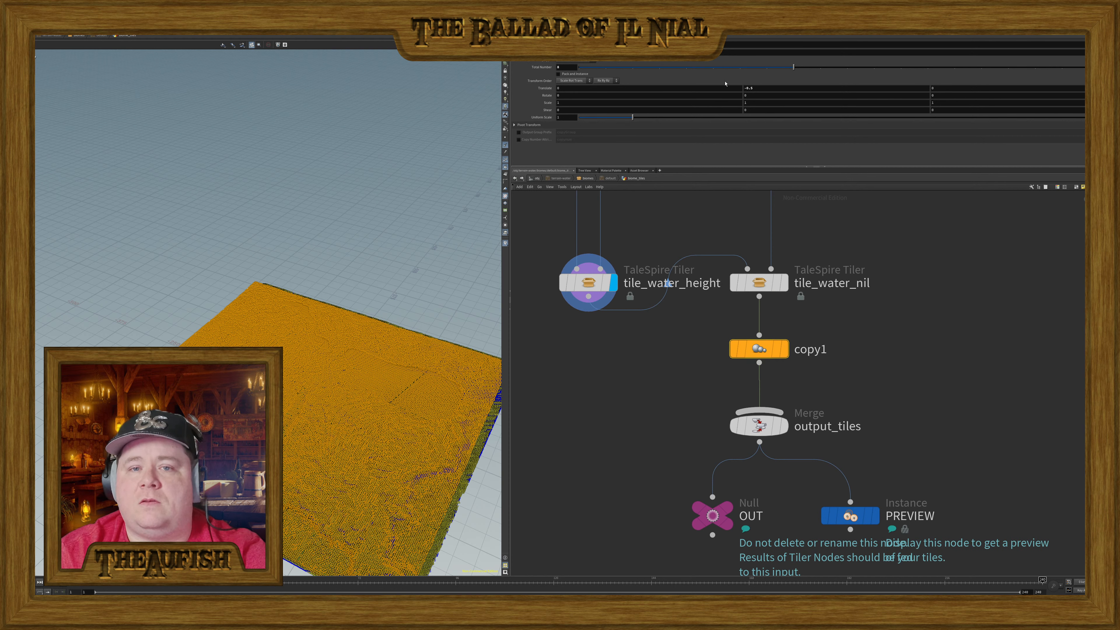
left_click_drag(399, 426, 383, 406, "alt")
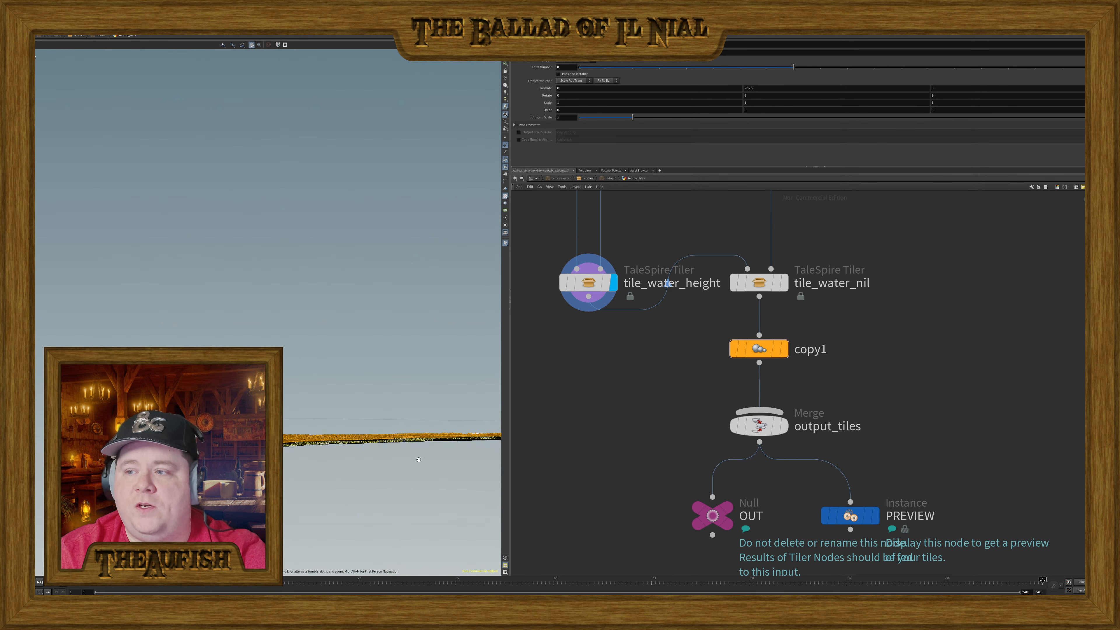
left_click_drag(374, 368, 379, 432, "alt")
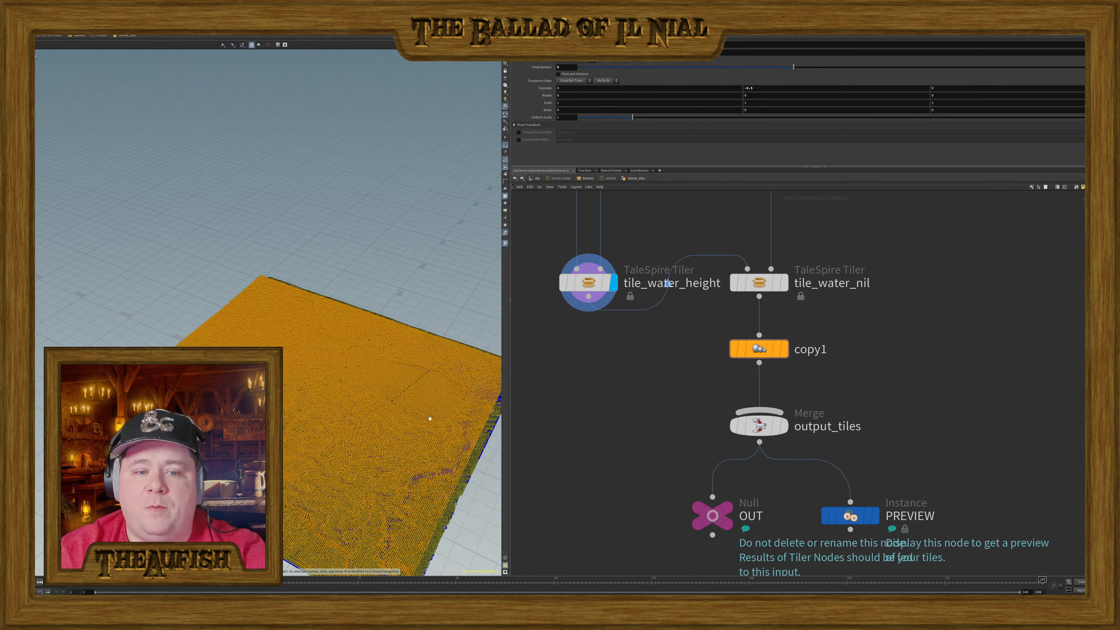
- Display the PREVIEW instance node below output_tiles and examine the river and lake tiles
middle_click_drag(802, 496, 756, 385)
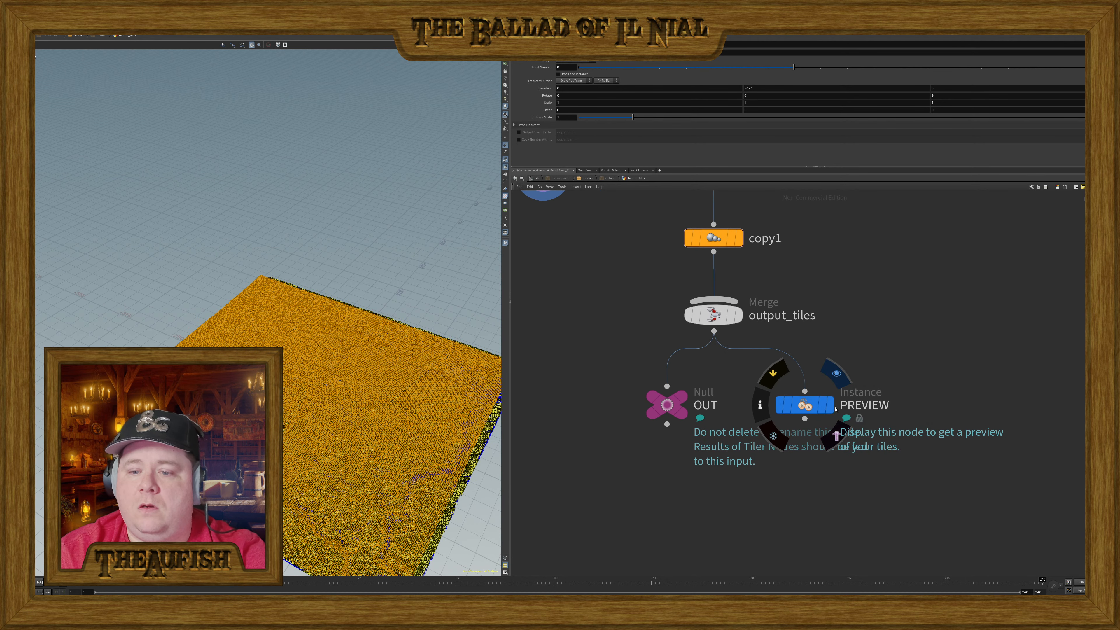
left_click(830, 405)
left_click_drag(376, 395, 320, 402, "alt")
scroll(429, 404, "up", 8)
scroll(352, 439, "down", 6)
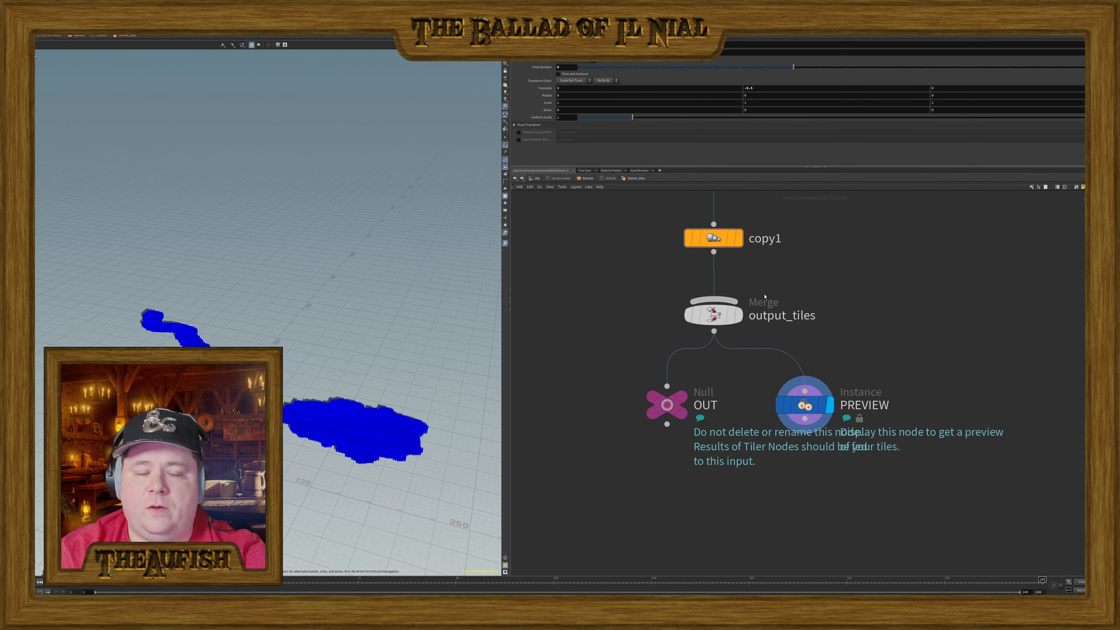
- Return to the object level and review terrain-water's display, edit and export parameters
left_click(514, 178)
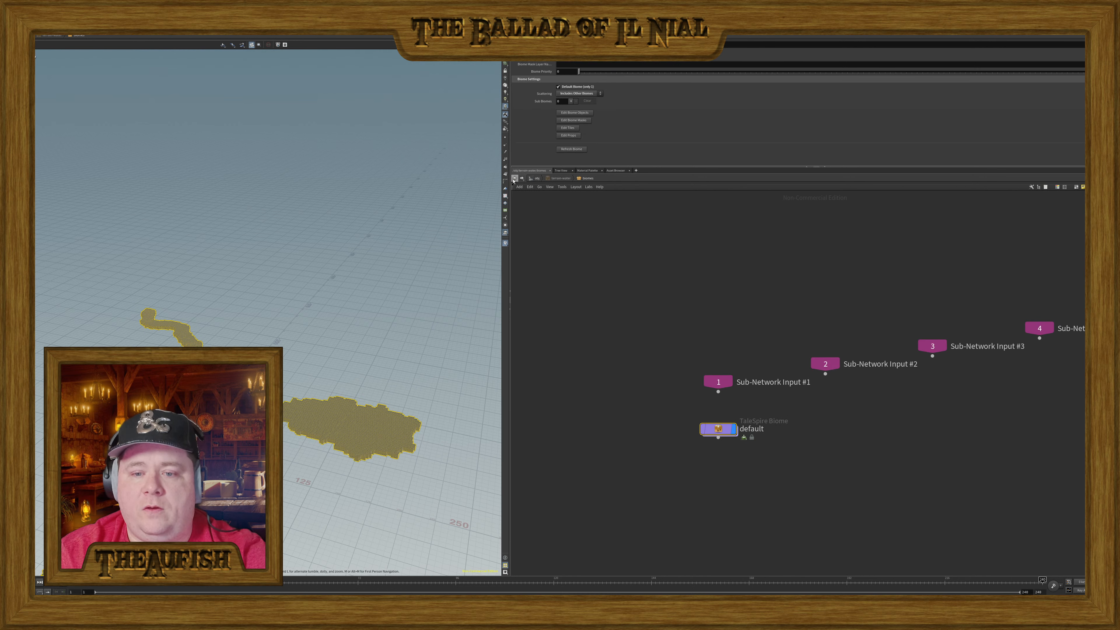
left_click(514, 179)
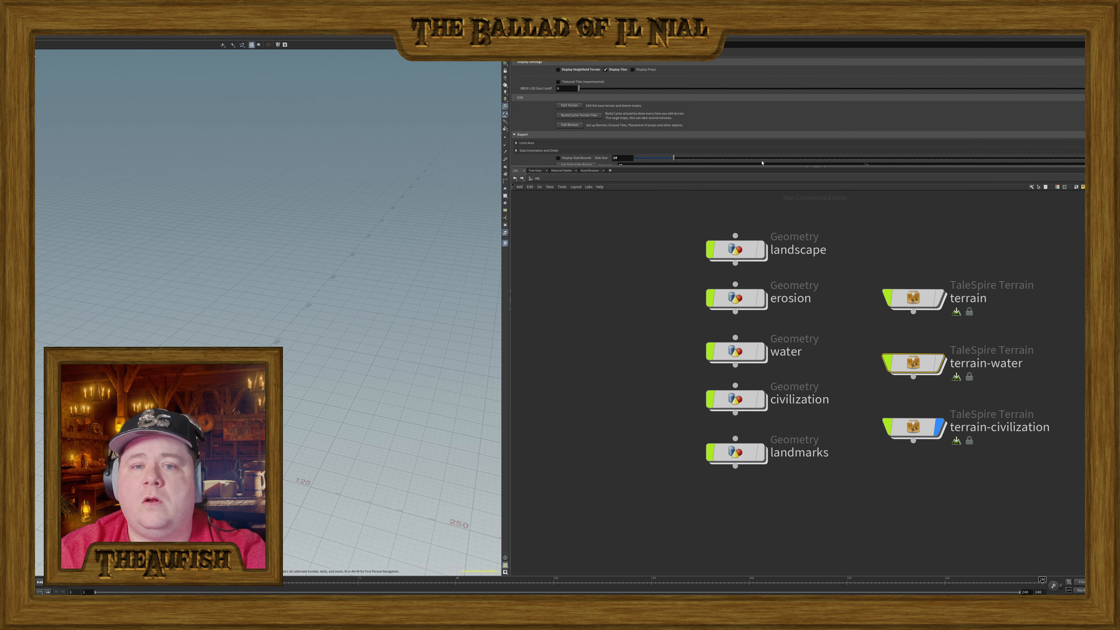
scroll(615, 125, "down", 2)
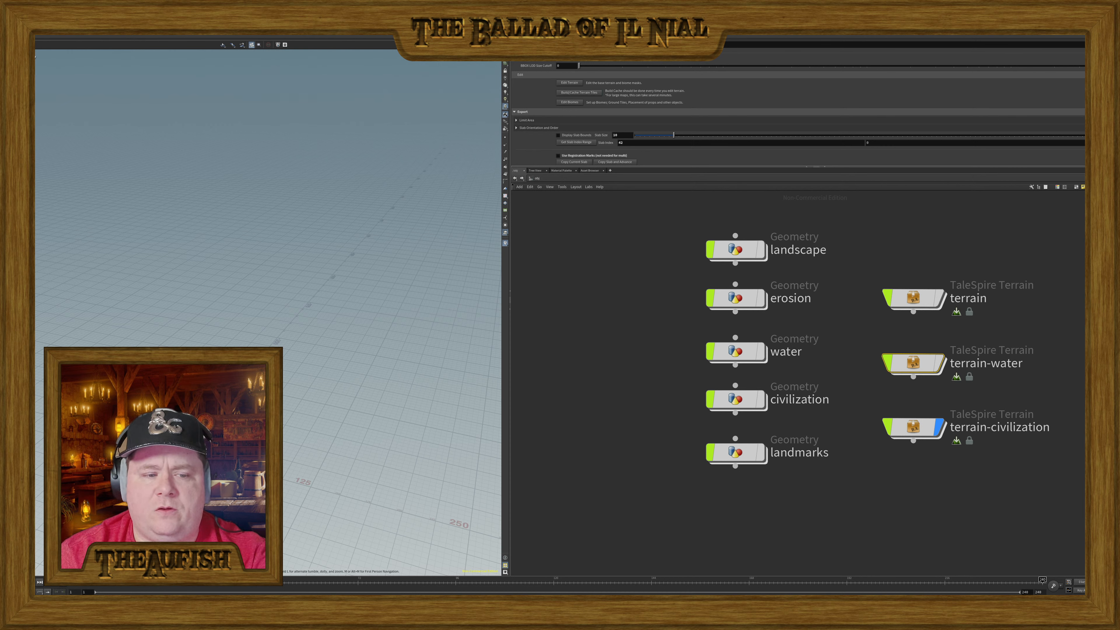
scroll(282, 274, "down", 5)
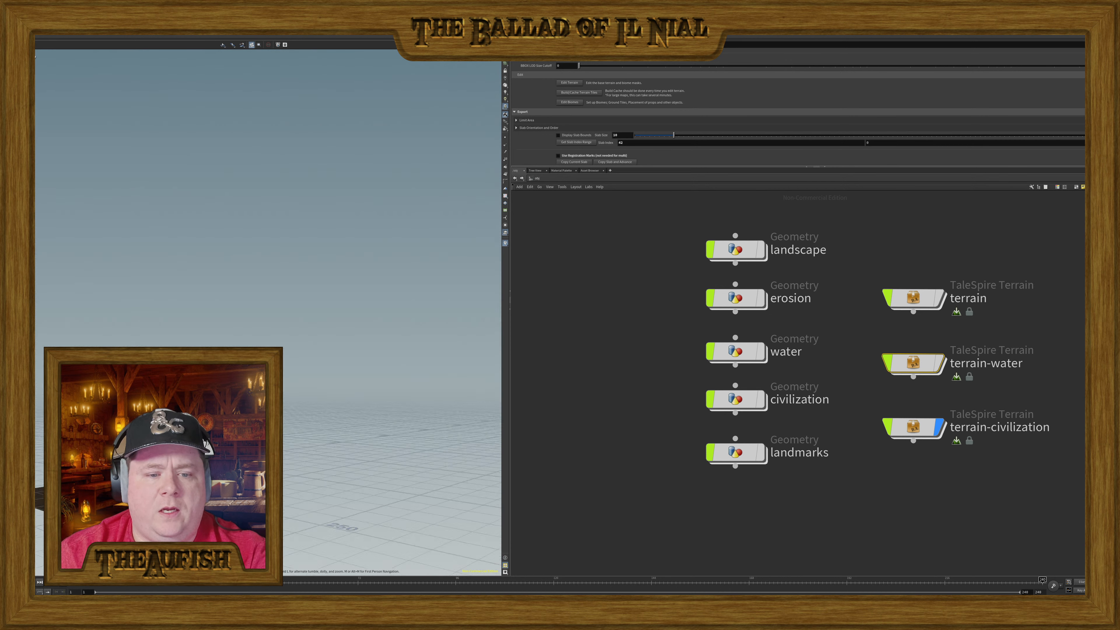
scroll(622, 114, "down", 5)
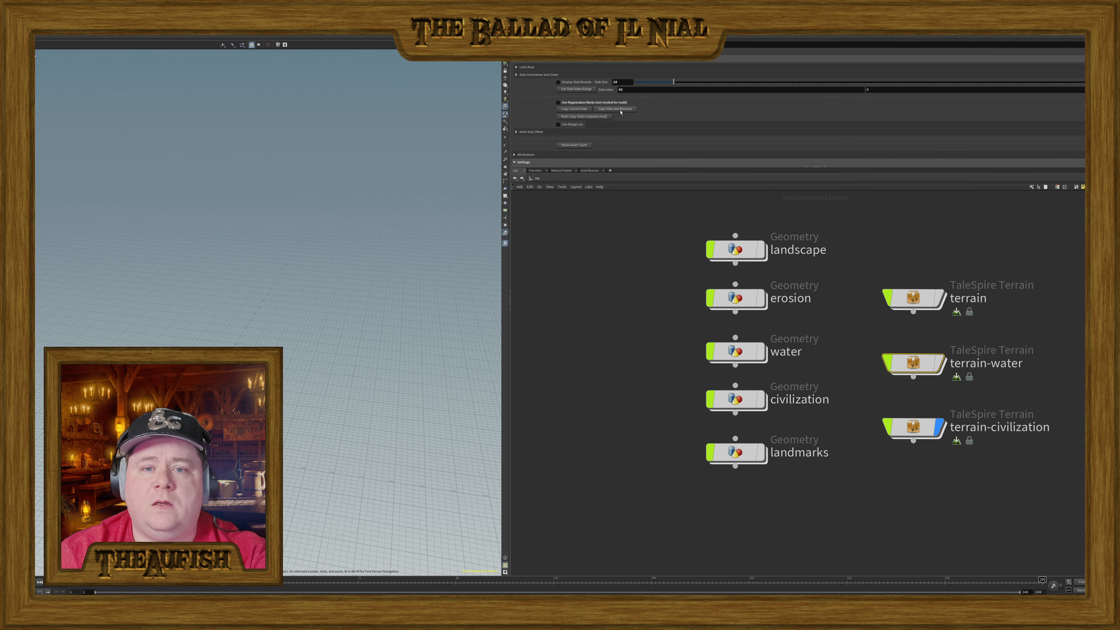
scroll(626, 114, "up", 6)
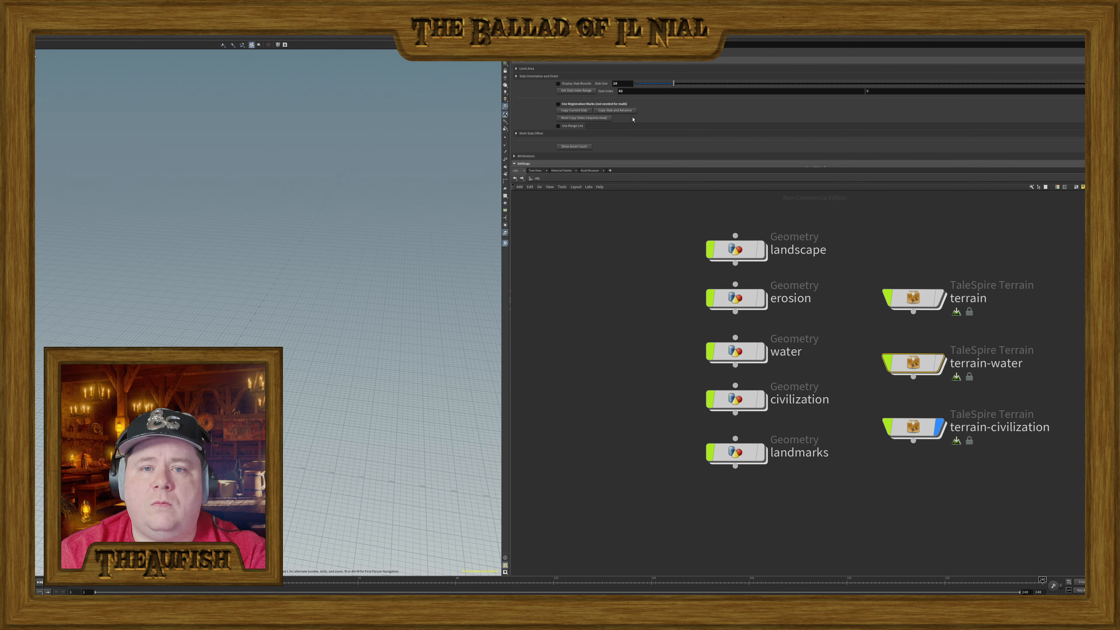
scroll(632, 114, "up", 1)
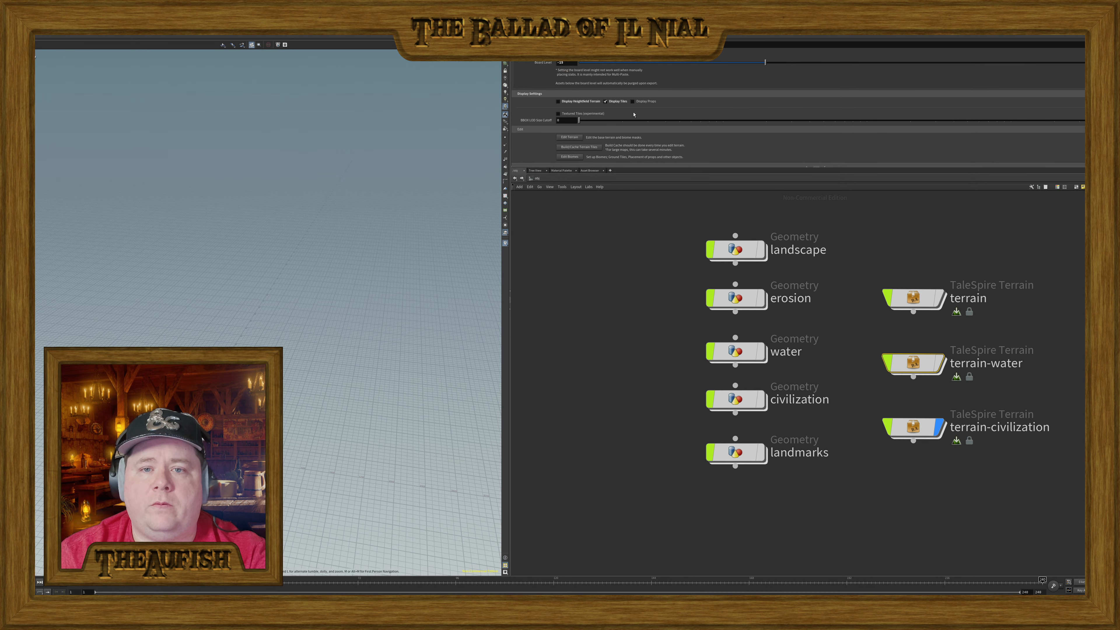
- Display terrain-water's tiles at the object level and view the river and lake from several angles
left_click(623, 104)
left_click(623, 102)
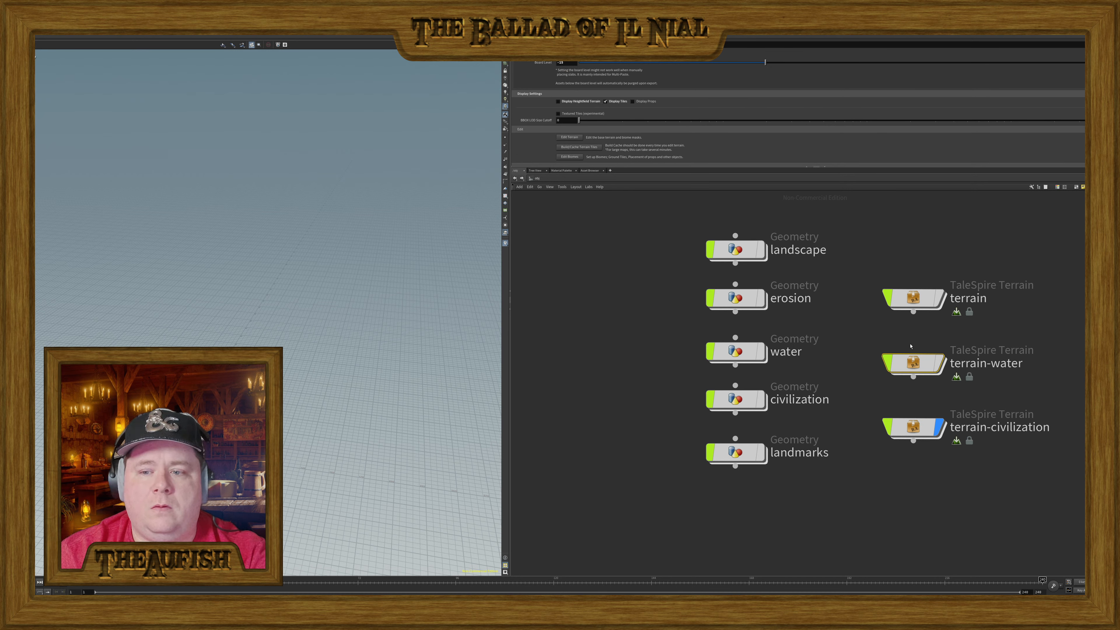
left_click(946, 329)
mouse_move(941, 428)
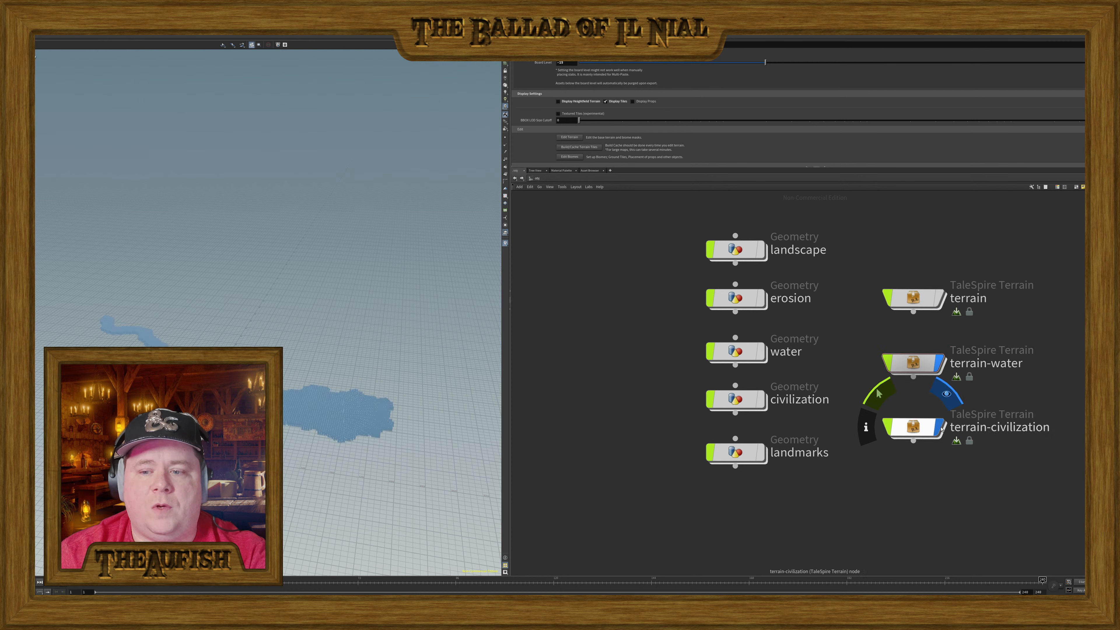
scroll(268, 309, "up", 5)
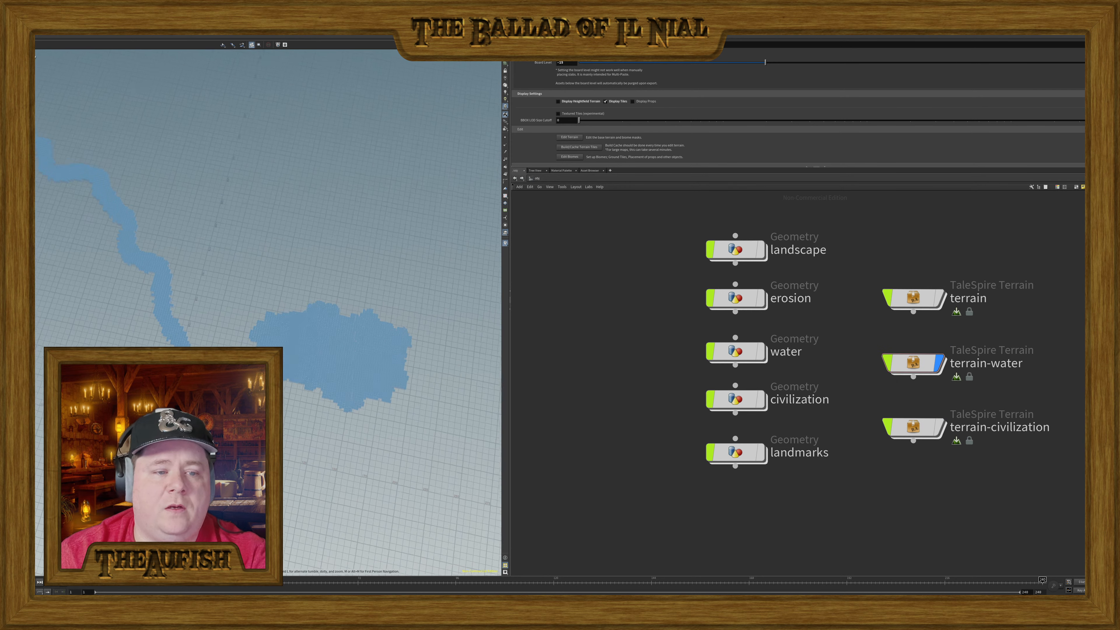
left_click_drag(247, 485, 198, 459)
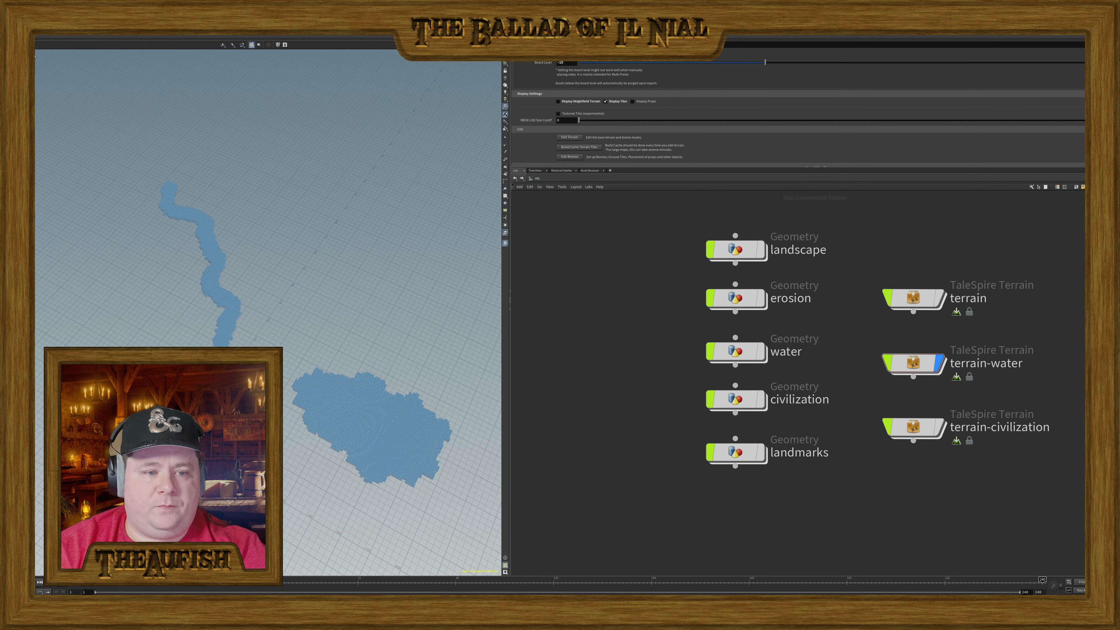
left_click_drag(293, 317, 291, 348)
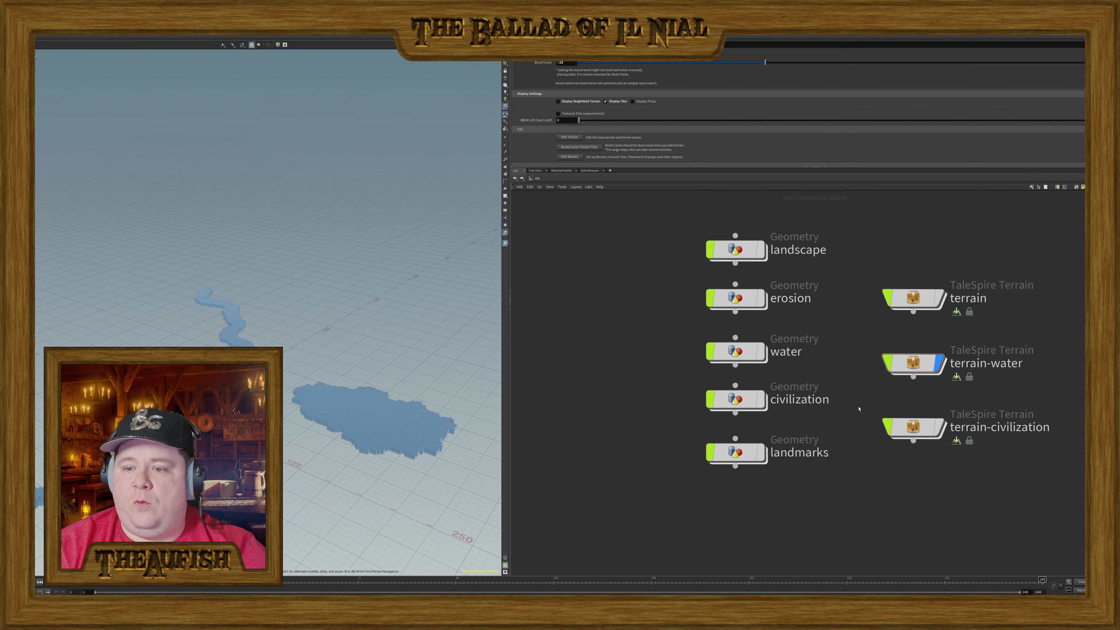
- Enter terrain-civilization's terrain network and check the import_terrain object path
left_click(915, 364)
left_click(916, 427)
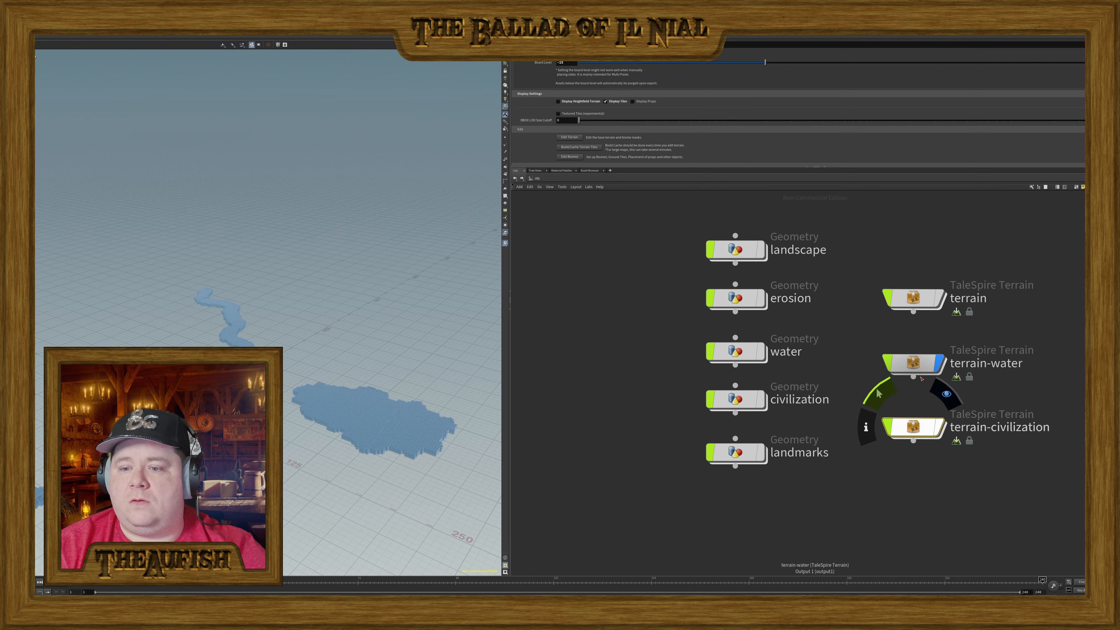
double_click(902, 423)
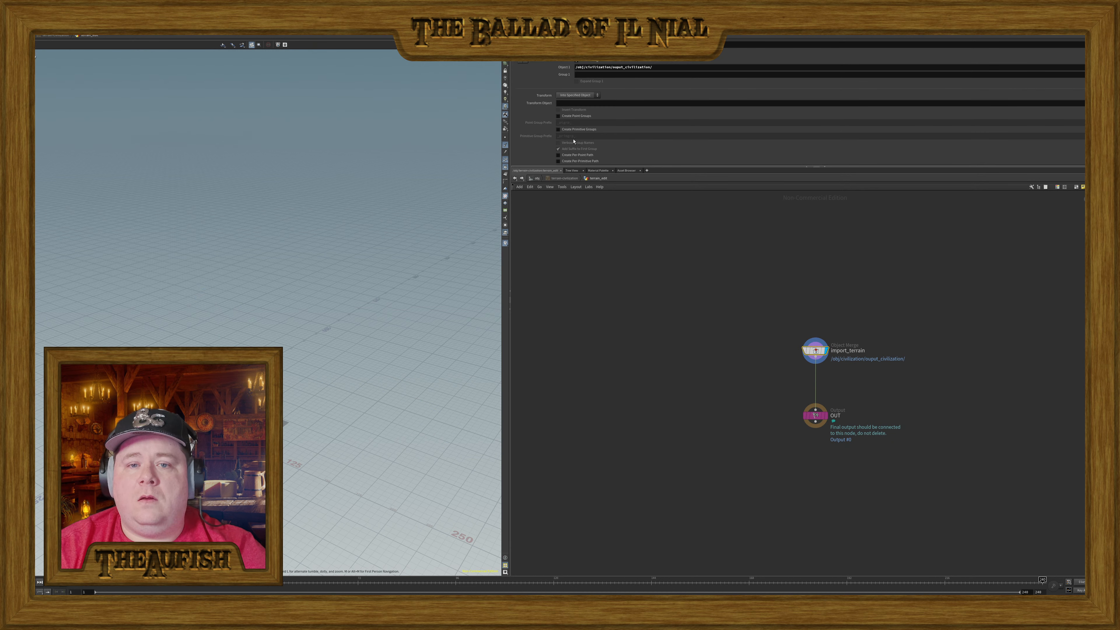
- Return to the object level and open the tile network of terrain-civilization's default biome
left_click(537, 178)
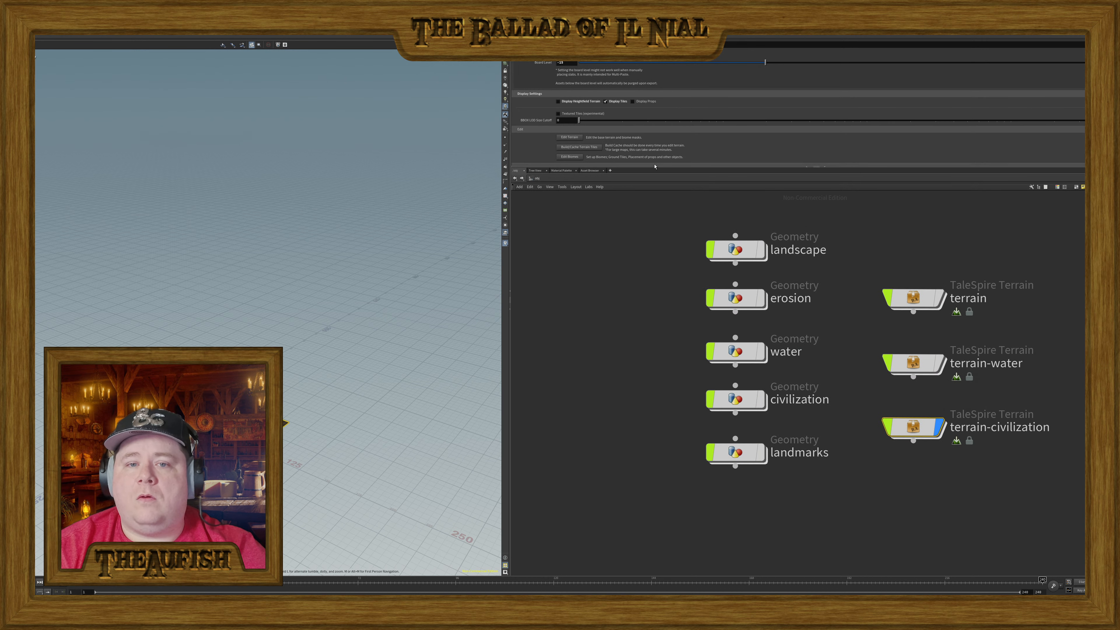
left_click(569, 156)
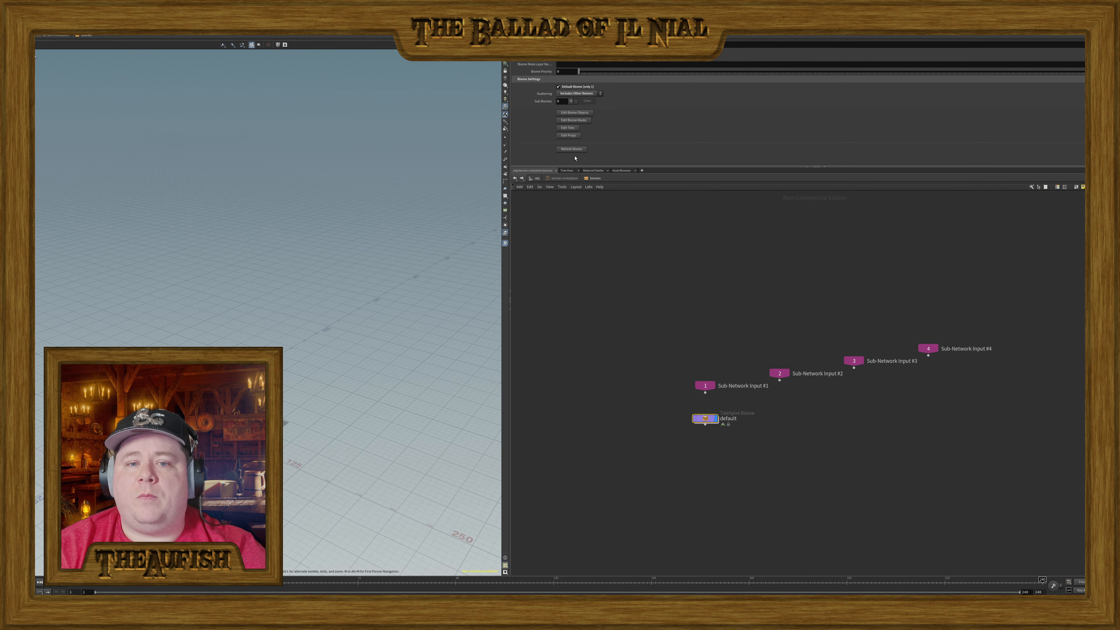
left_click(568, 128)
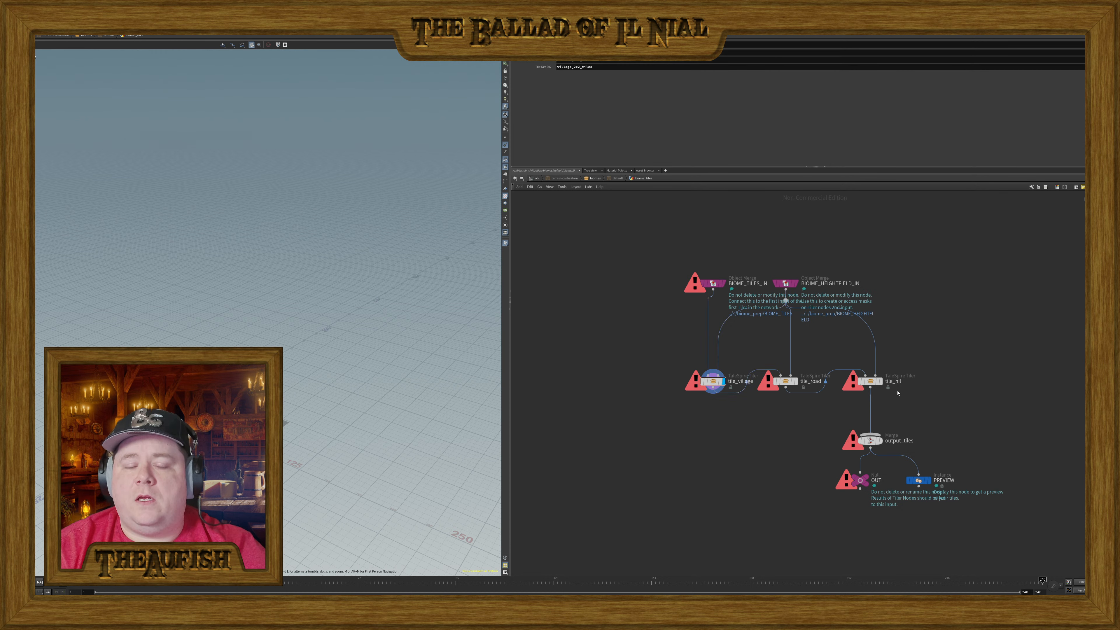
- Inspect the tile_village, tile_road and tile_nil tiler chain and select the tile_village node
scroll(889, 387, "up", 5)
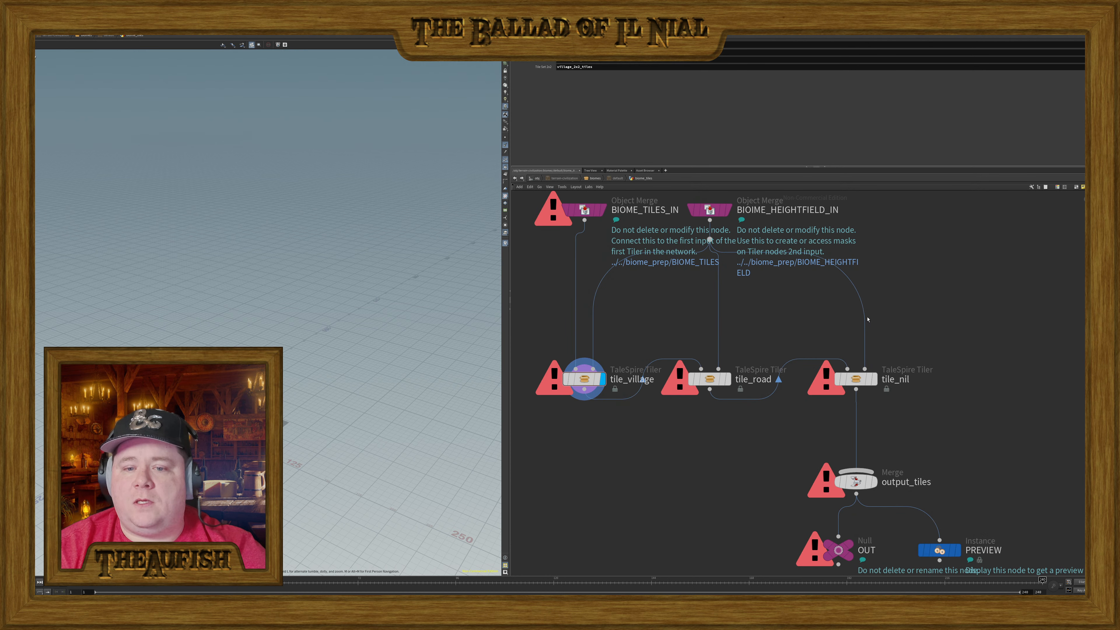
middle_click_drag(895, 323, 992, 288)
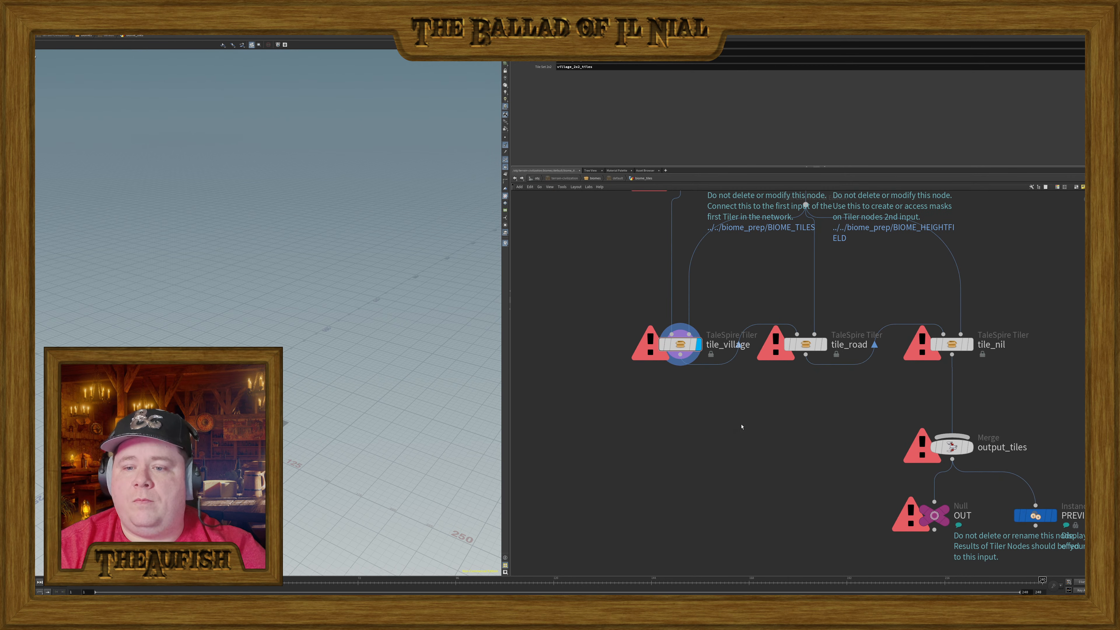
middle_click_drag(808, 431, 777, 473)
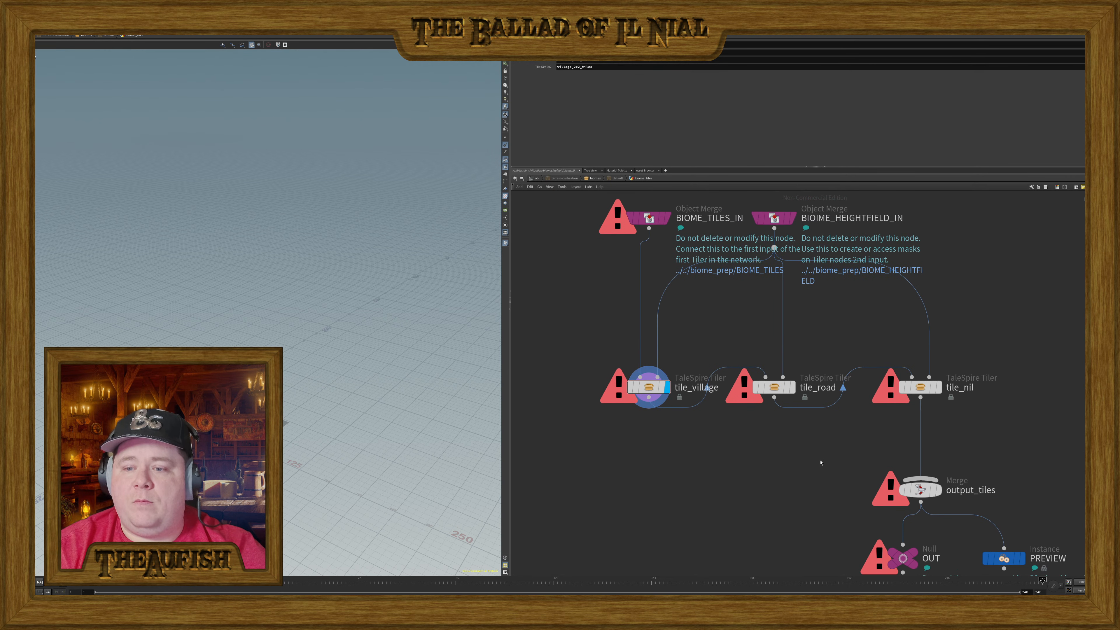
scroll(821, 462, "down", 2)
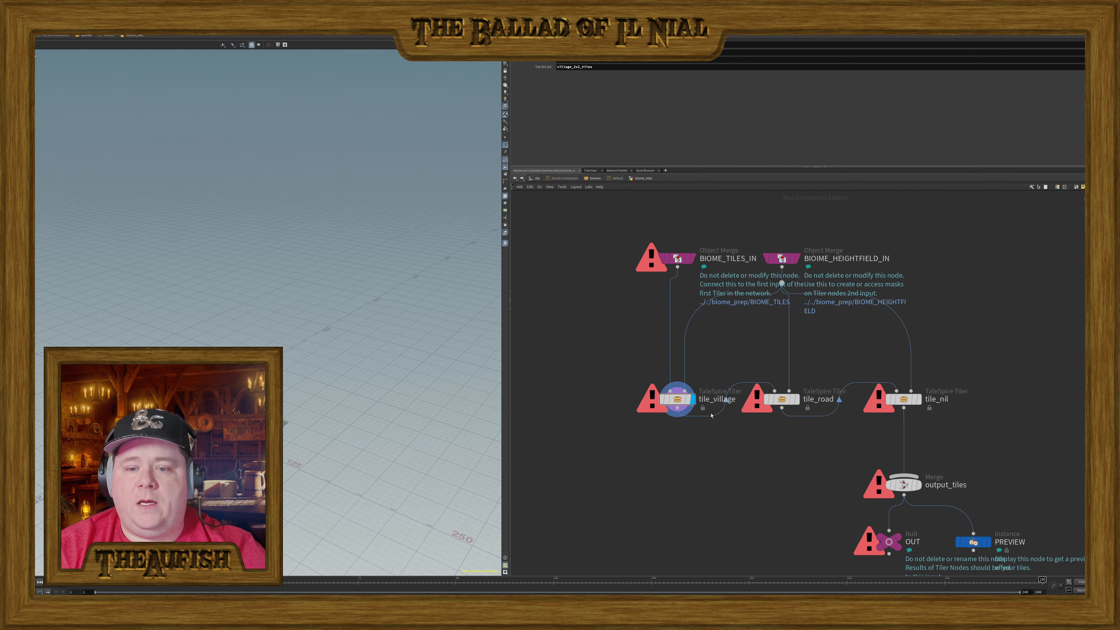
left_click(677, 399)
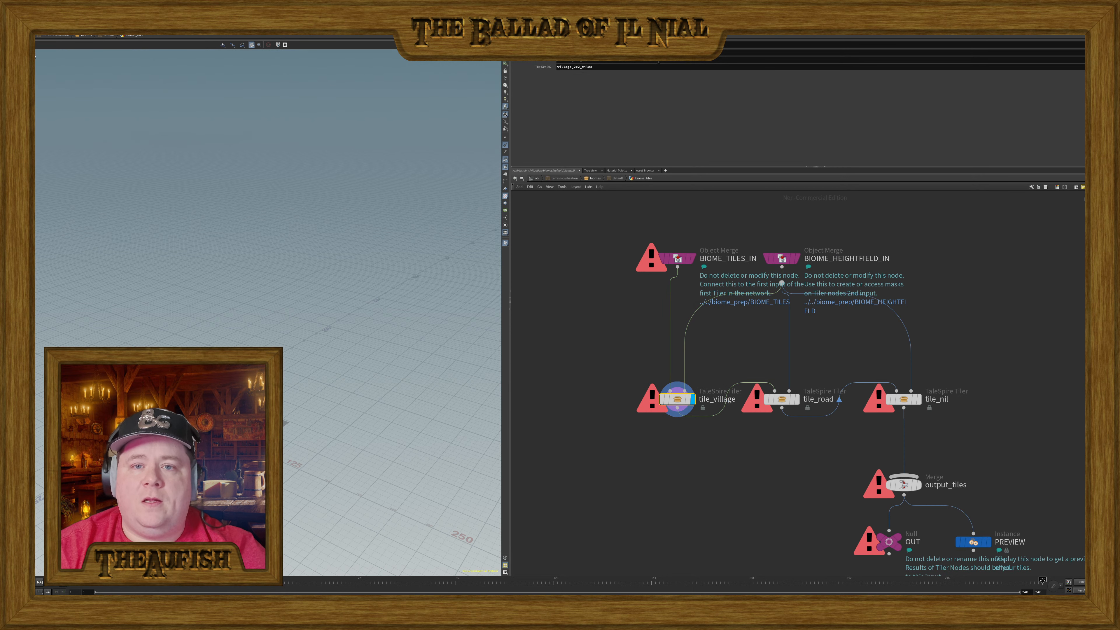
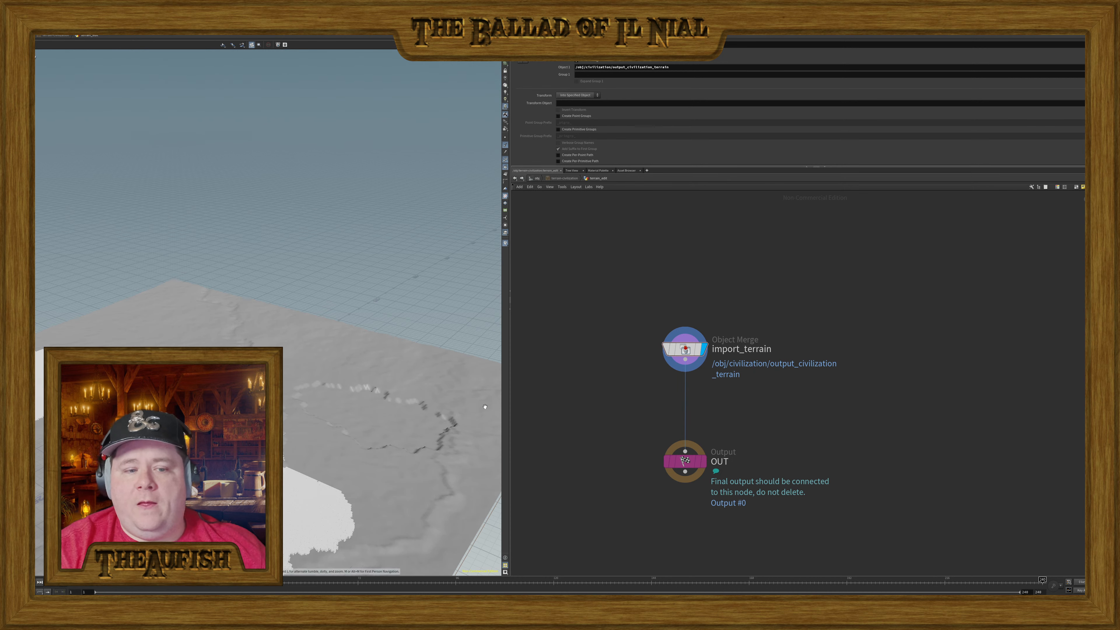
- View the imported civilization terrain's river channels and lake basin from several angles
left_click_drag(260, 375, 258, 419)
mouse_move(265, 353)
left_mouse_down()
mouse_move(234, 350)
mouse_move(266, 346)
left_mouse_up()
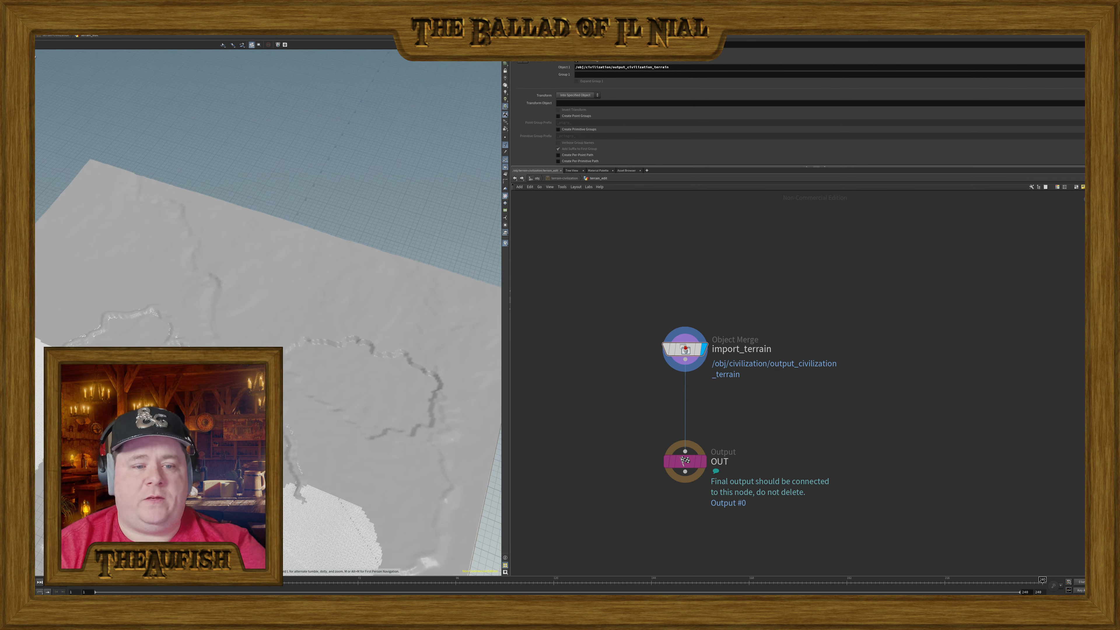
middle_click_drag(267, 346, 332, 291)
middle_click_drag(273, 371, 311, 319)
mouse_move(311, 319)
left_mouse_down()
mouse_move(353, 359)
mouse_move(369, 312)
mouse_move(440, 277)
mouse_move(449, 343)
left_mouse_up()
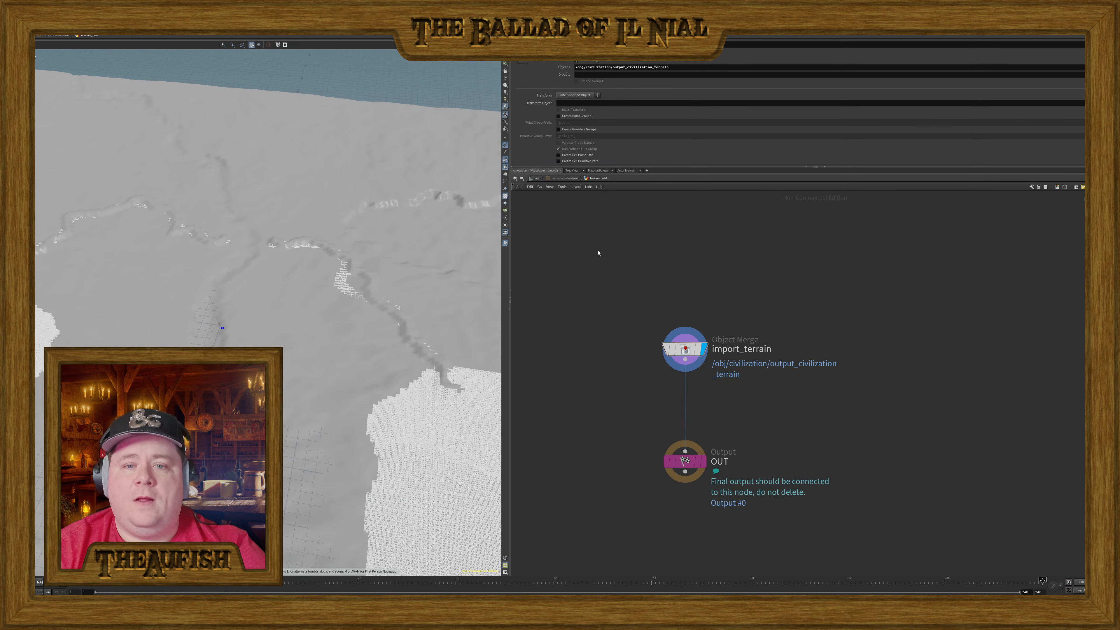
- Return to the object level and open the tile network of terrain-civilization's default biome
left_click(515, 178)
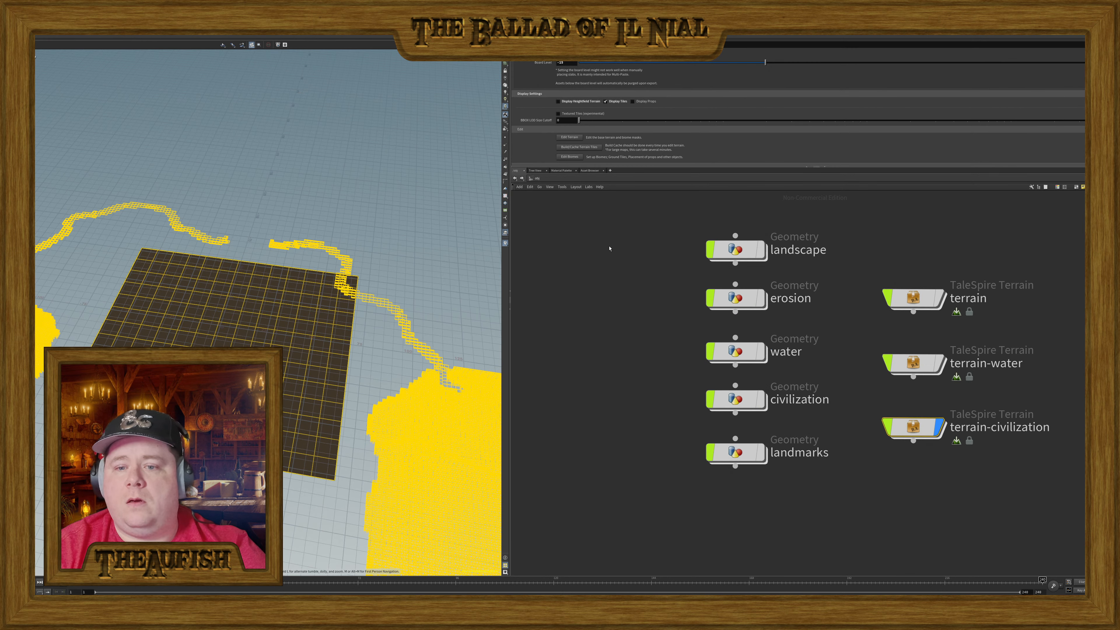
left_click(569, 157)
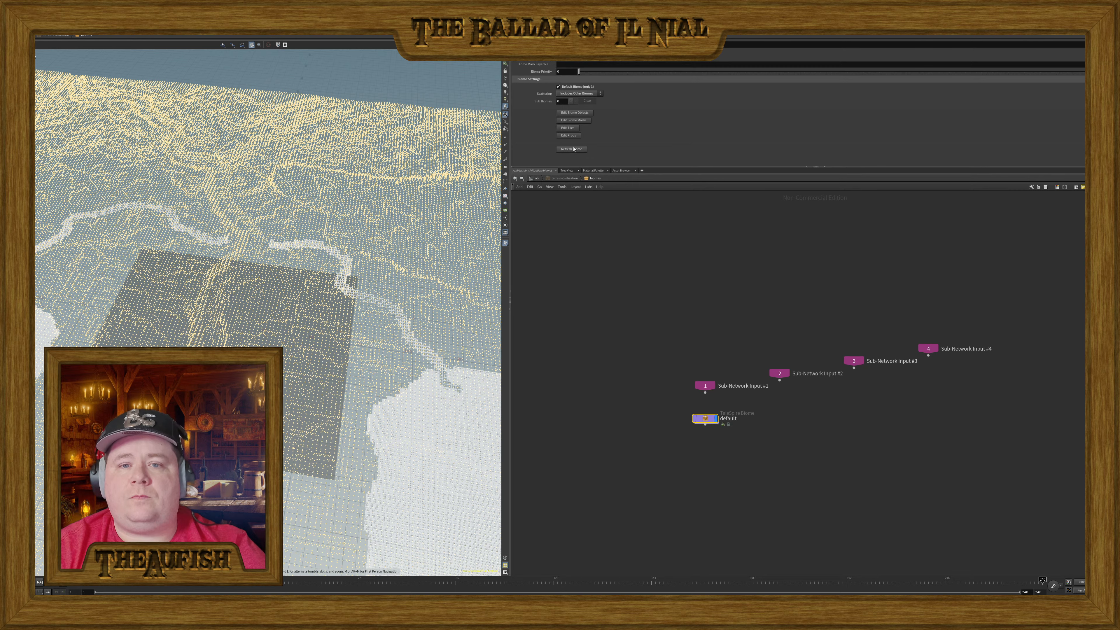
left_click(568, 128)
left_click_drag(388, 322, 345, 307)
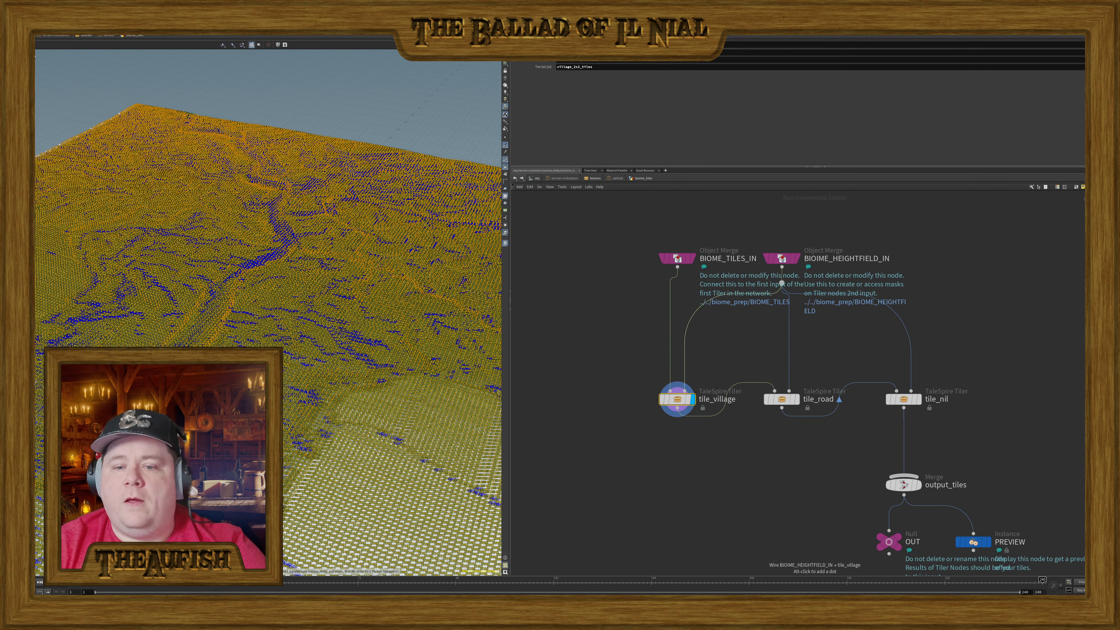
- Rename the tile_village tiler node to tile_towns
double_click(723, 398)
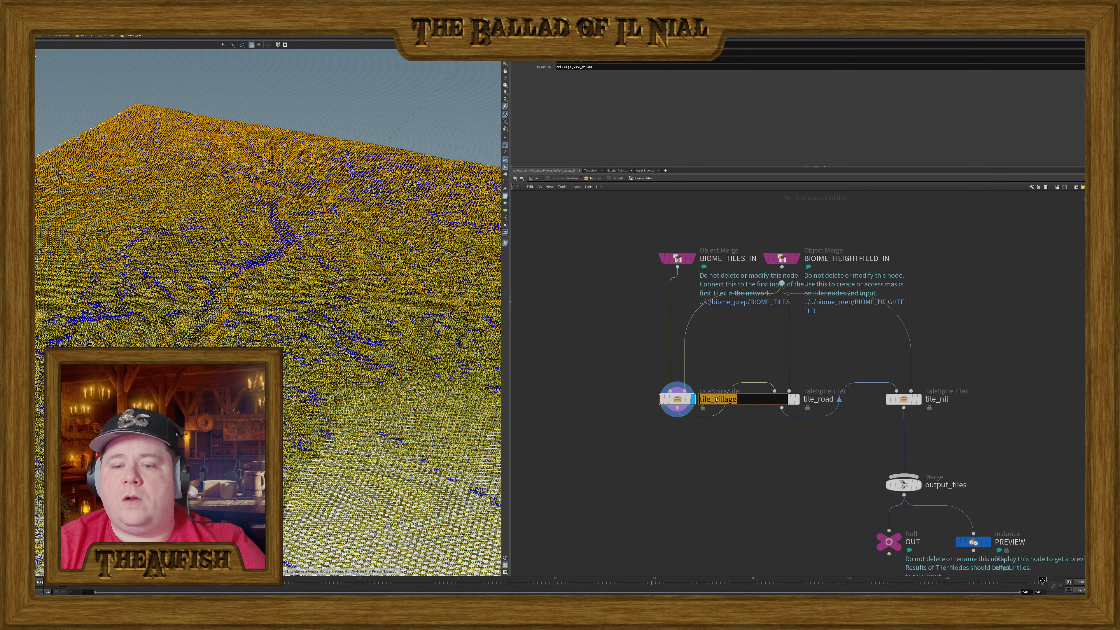
left_click(738, 399)
key("BackSpace")
key("BackSpace")
key("BackSpace")
key("BackSpace")
key("BackSpace")
key("BackSpace")
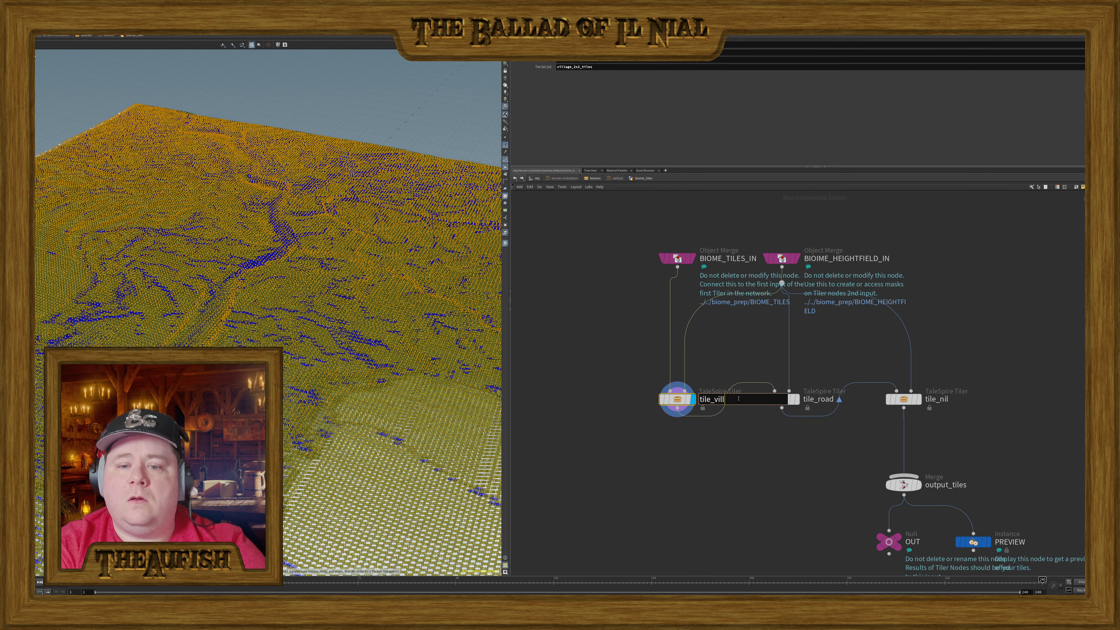
key("BackSpace")
type("towns")
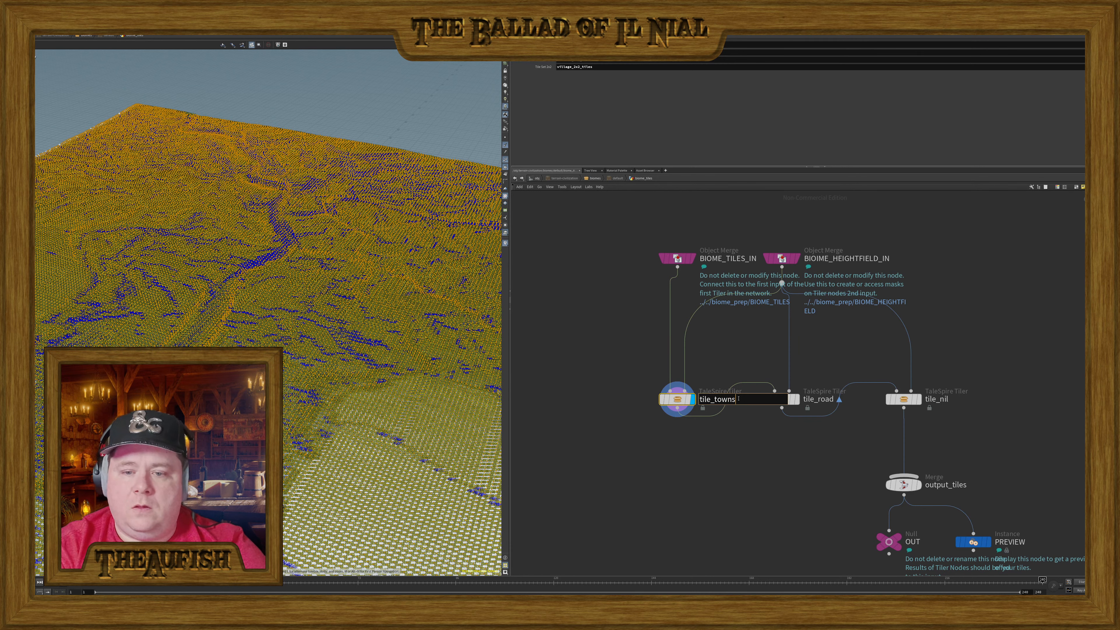
key("Return")
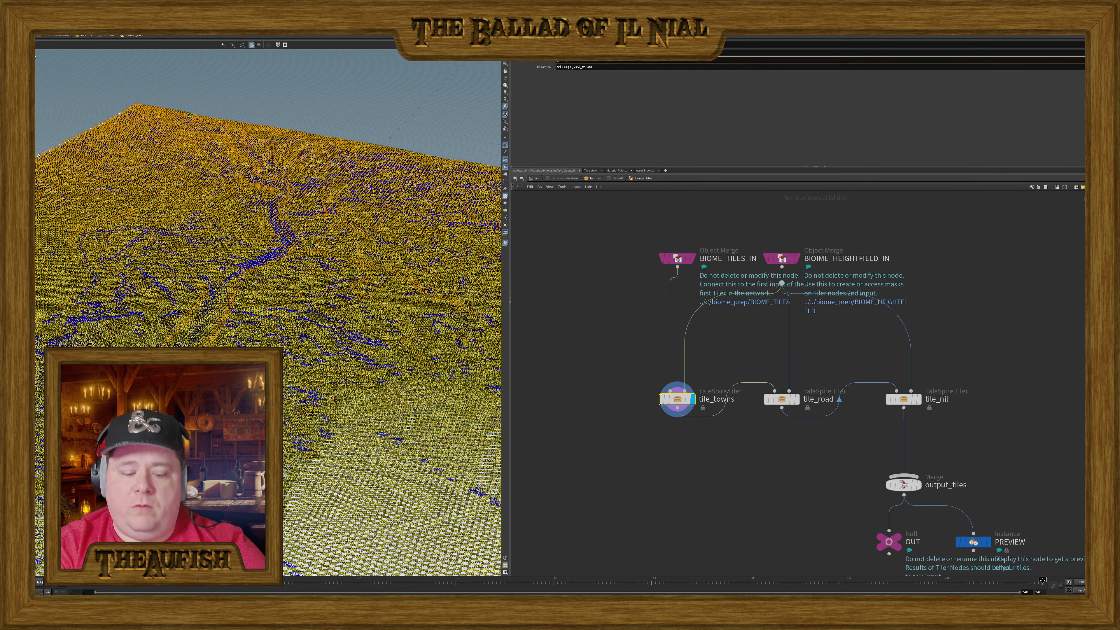
- Change the tile group name in tile_towns' parameters to towns_1x1_tiles
key("Tab")
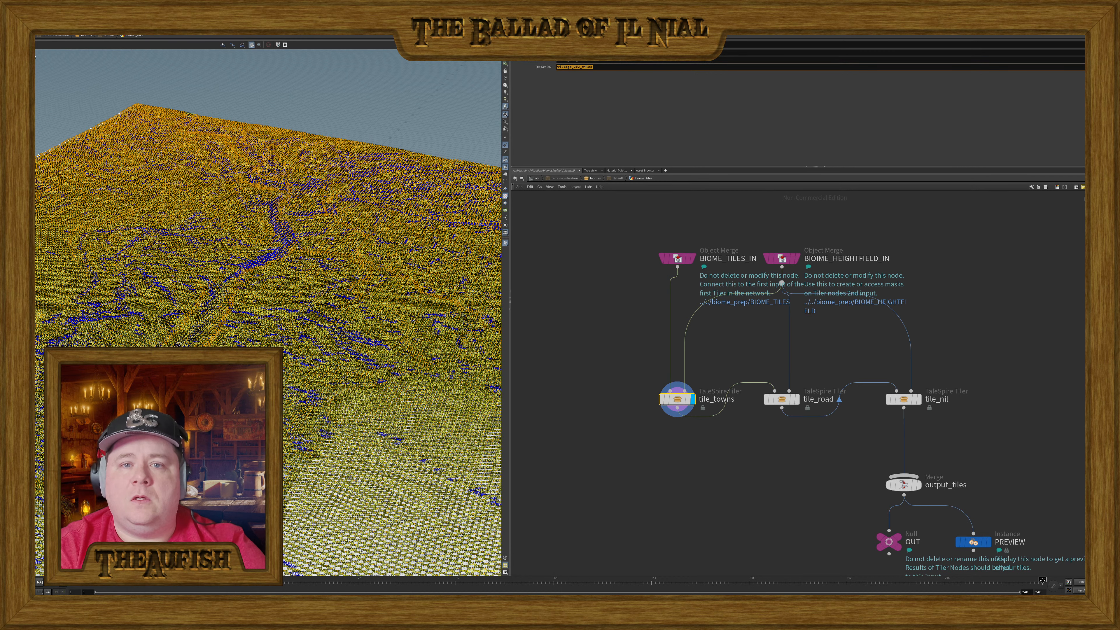
left_click(669, 67)
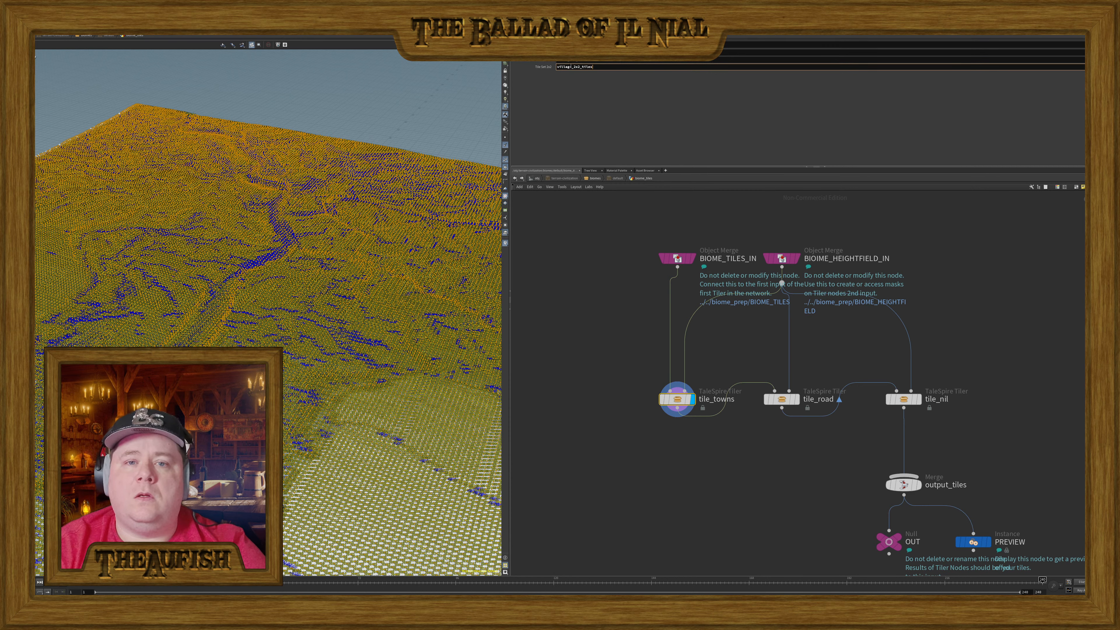
key("BackSpace")
key("BackSpace")
key("BackSpace")
key("BackSpace")
key("BackSpace")
key("BackSpace")
key("BackSpace")
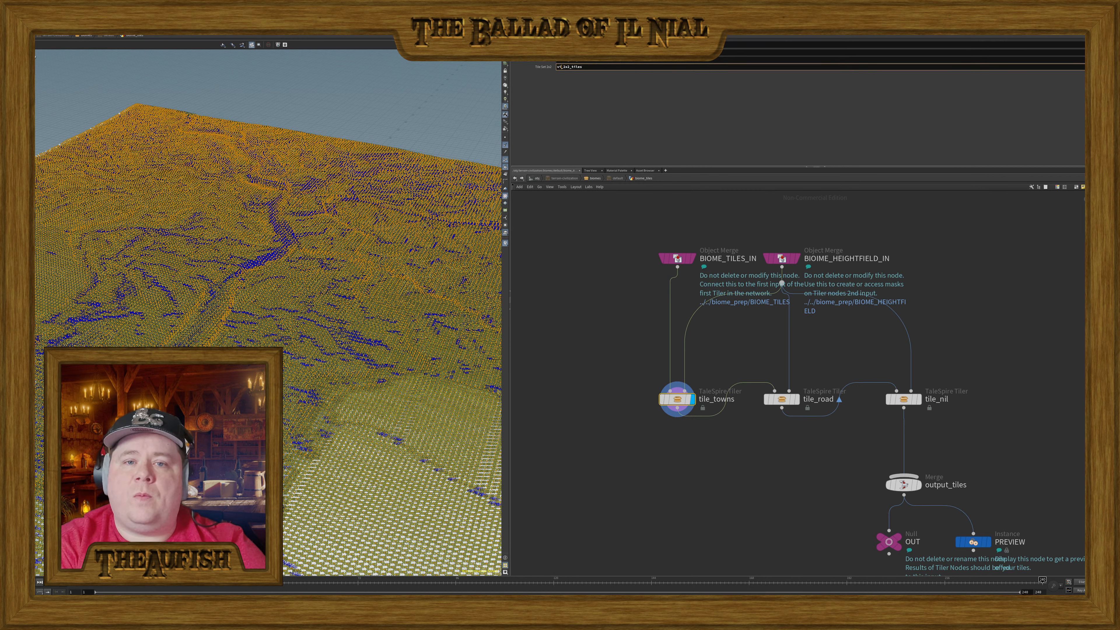
type("towns")
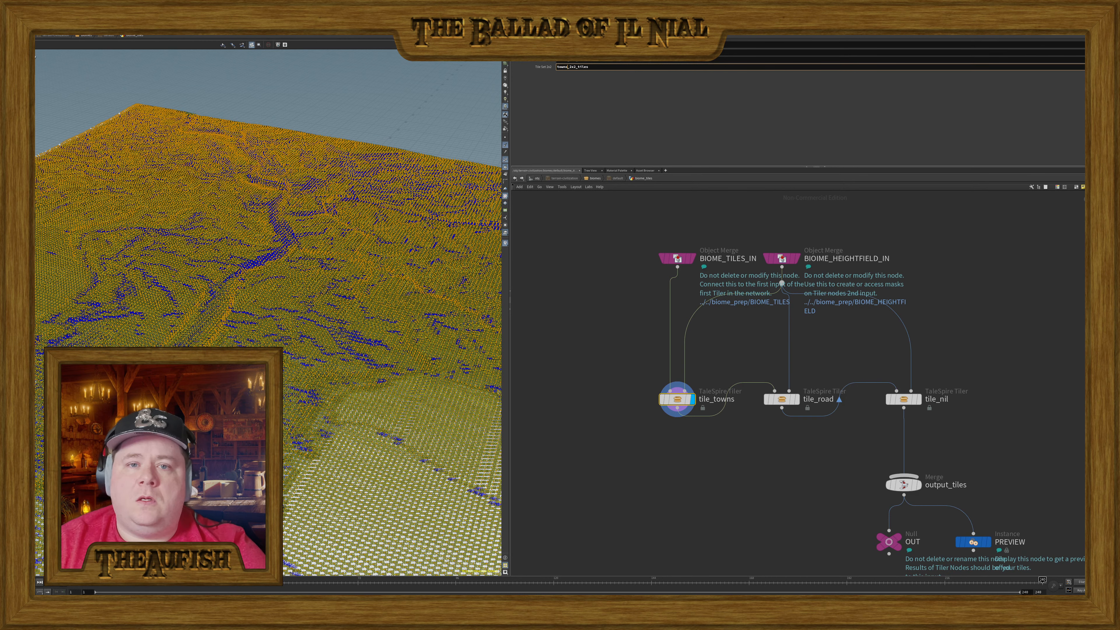
key("Return")
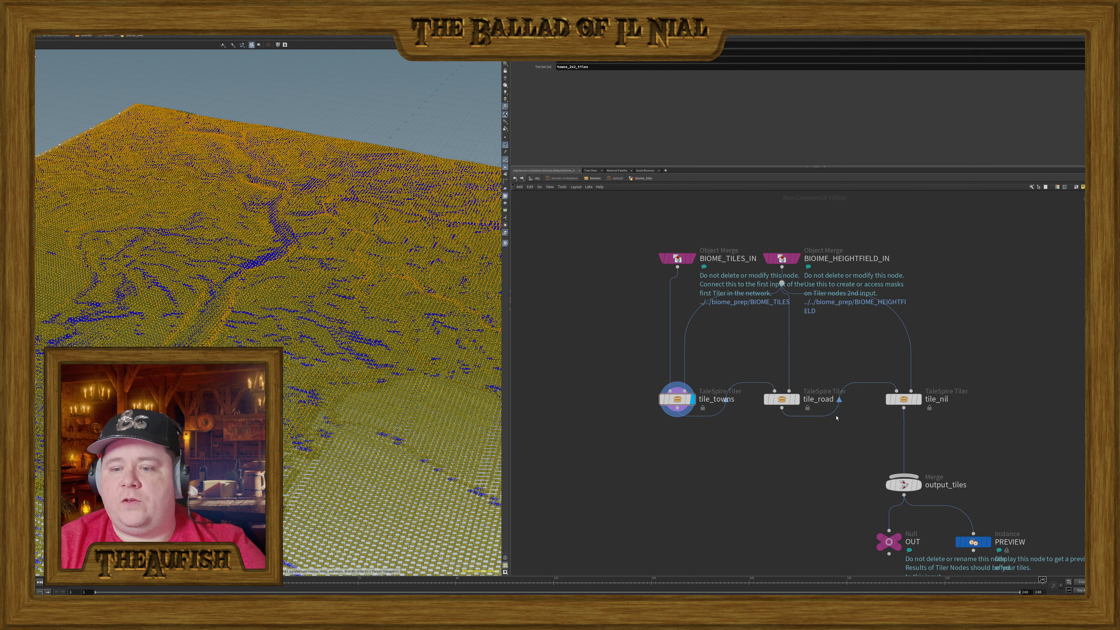
- Rename the tile_road tiler node to tile_roads and check its tile group parameter
scroll(837, 417, "up", 3)
double_click(822, 388)
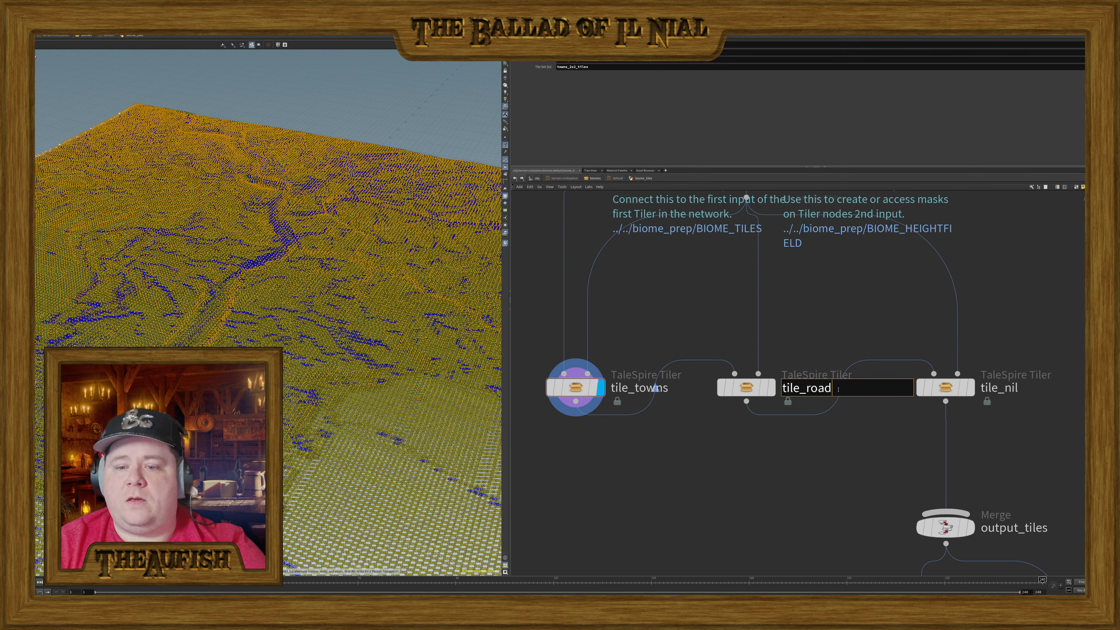
type("s")
key("Return")
left_click(765, 388)
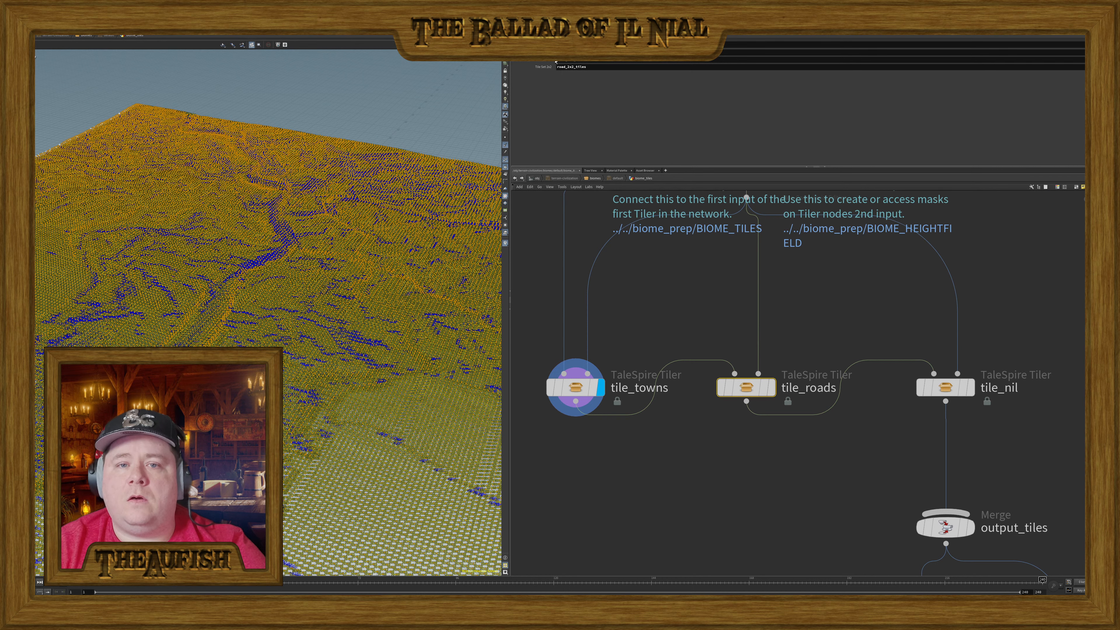
- Correct the tile group name of the tile_towns node to the singular town_1x1_tiles
left_click(573, 388)
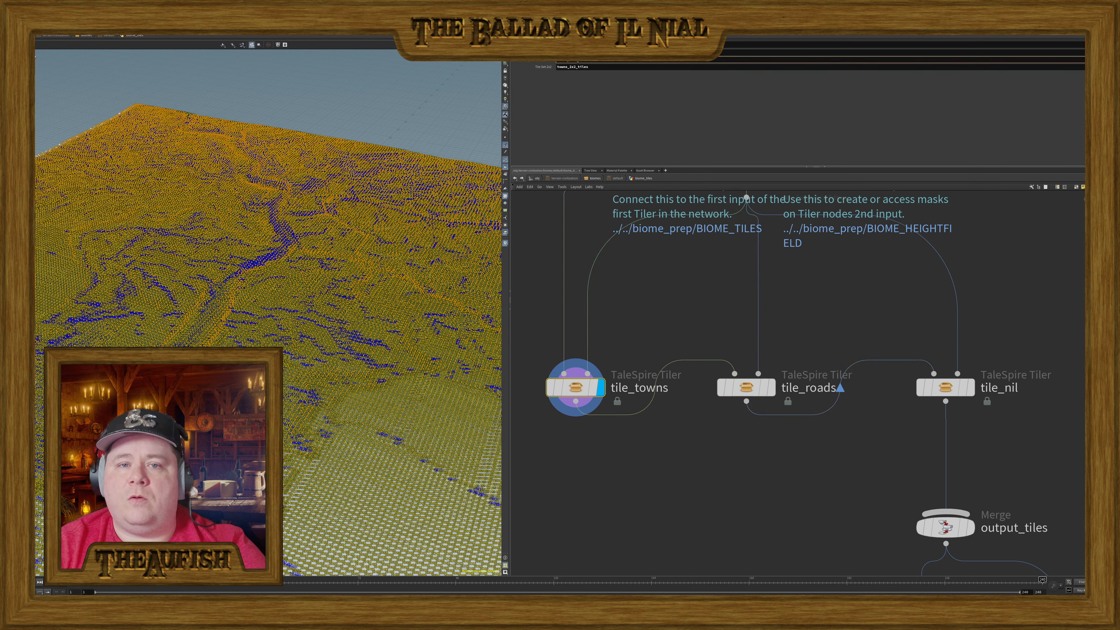
double_click(576, 66)
key("Left")
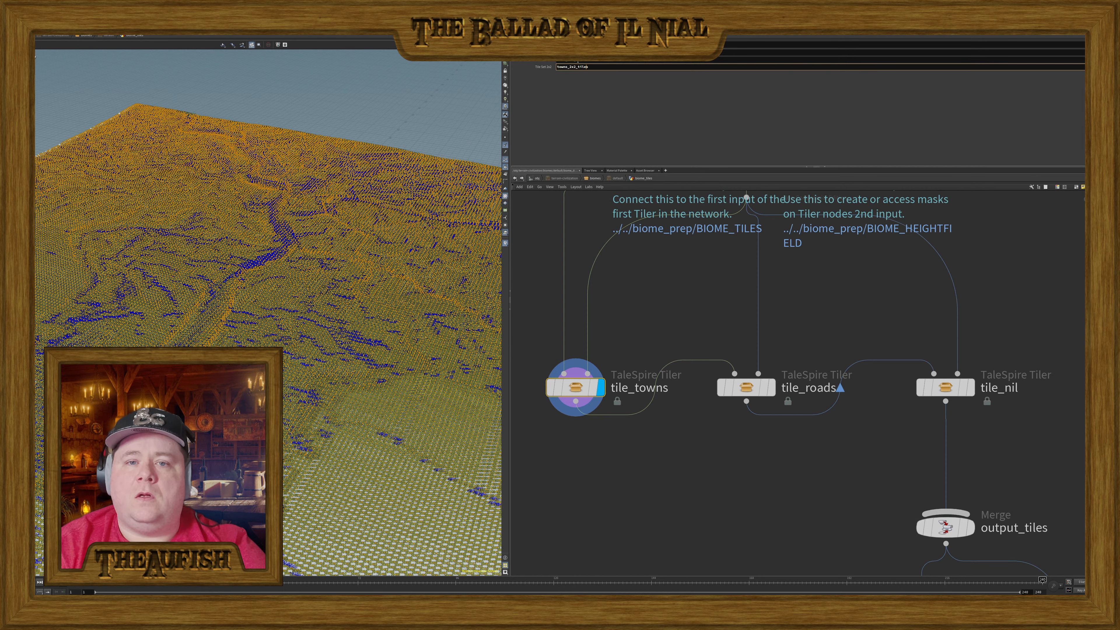
key("BackSpace")
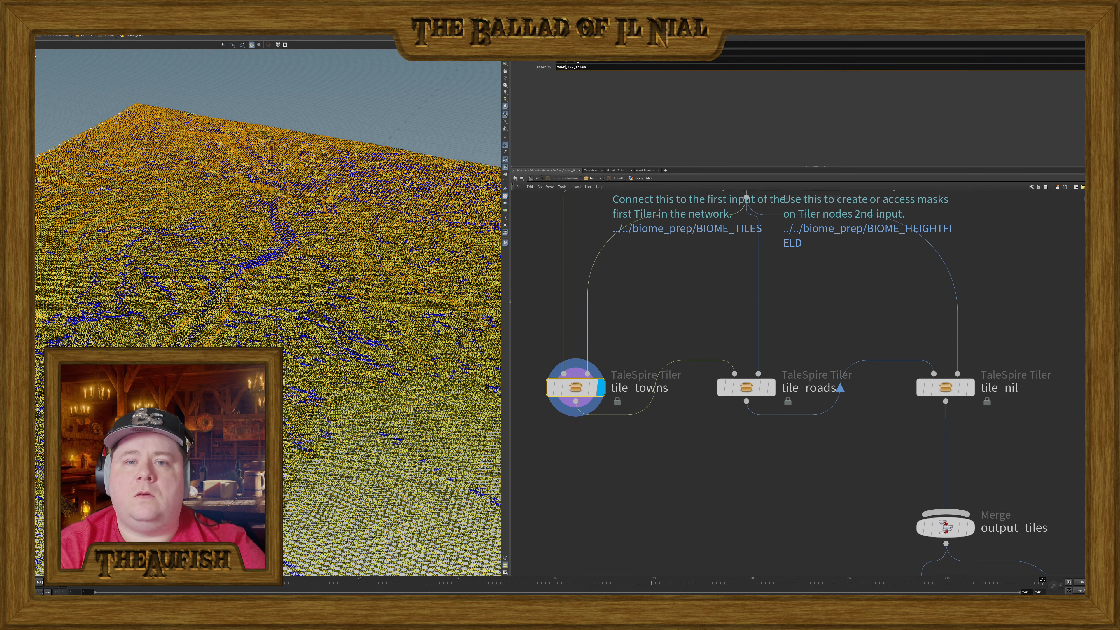
key("Return")
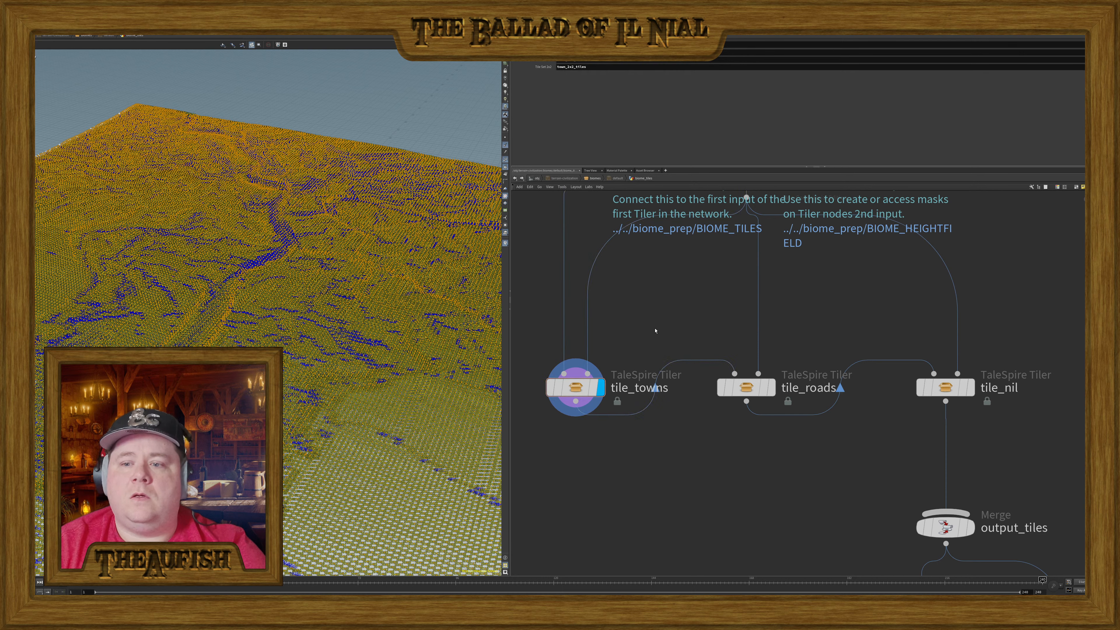
- Check the tile_nil node, display the PREVIEW instance node and inspect the previewed tiles from several angles
left_click(945, 387)
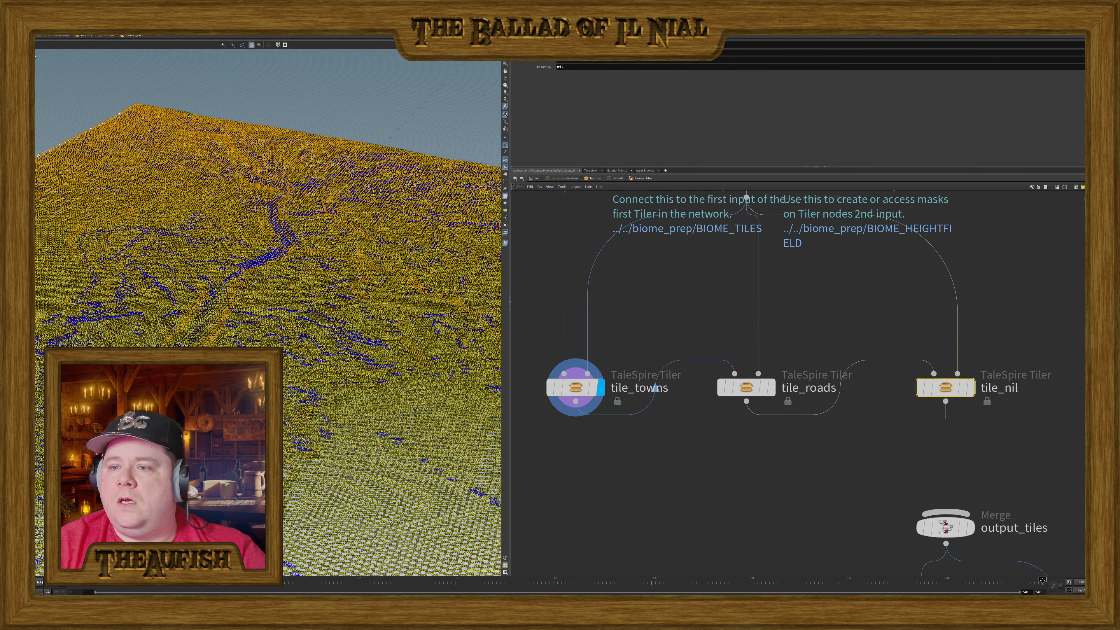
left_click(901, 475)
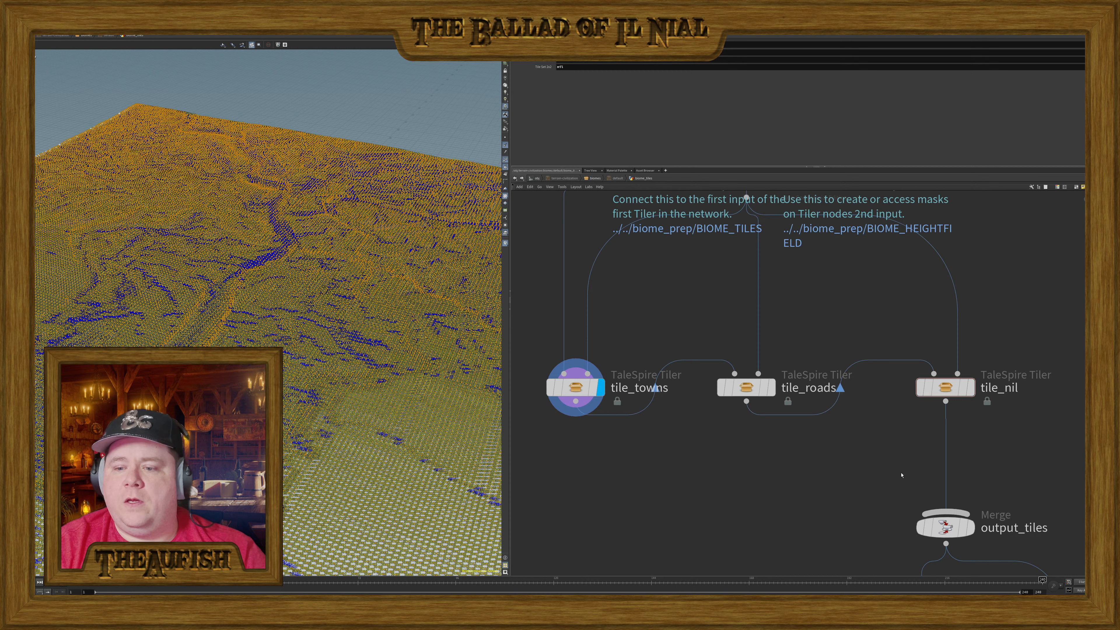
left_click(969, 387)
key("h")
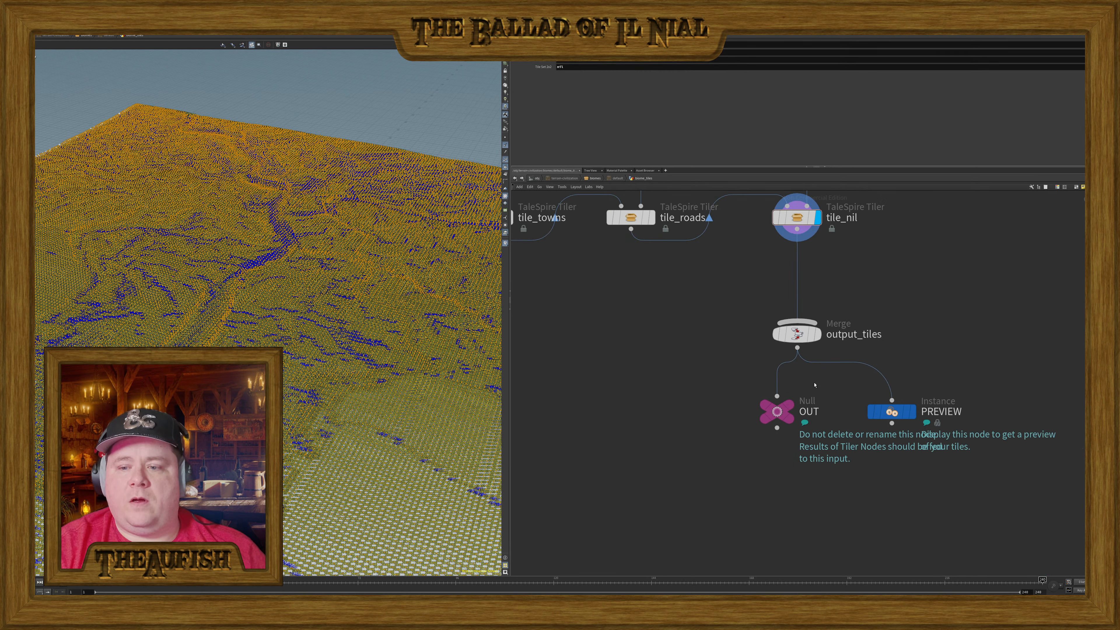
left_click(910, 398)
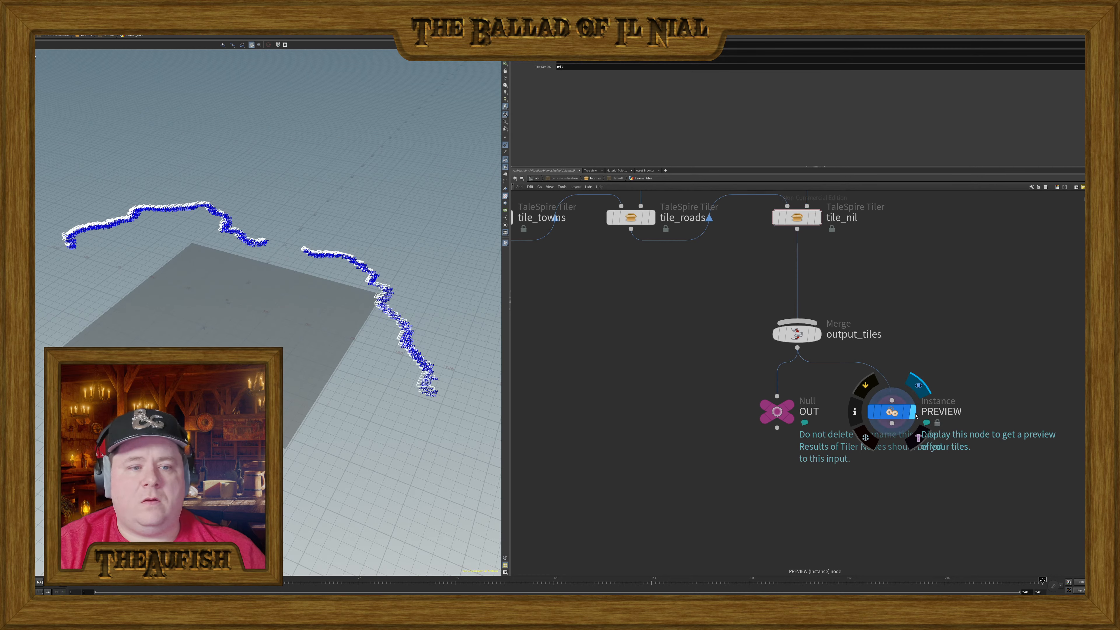
left_click_drag(278, 340, 390, 267)
left_click_drag(452, 400, 429, 320)
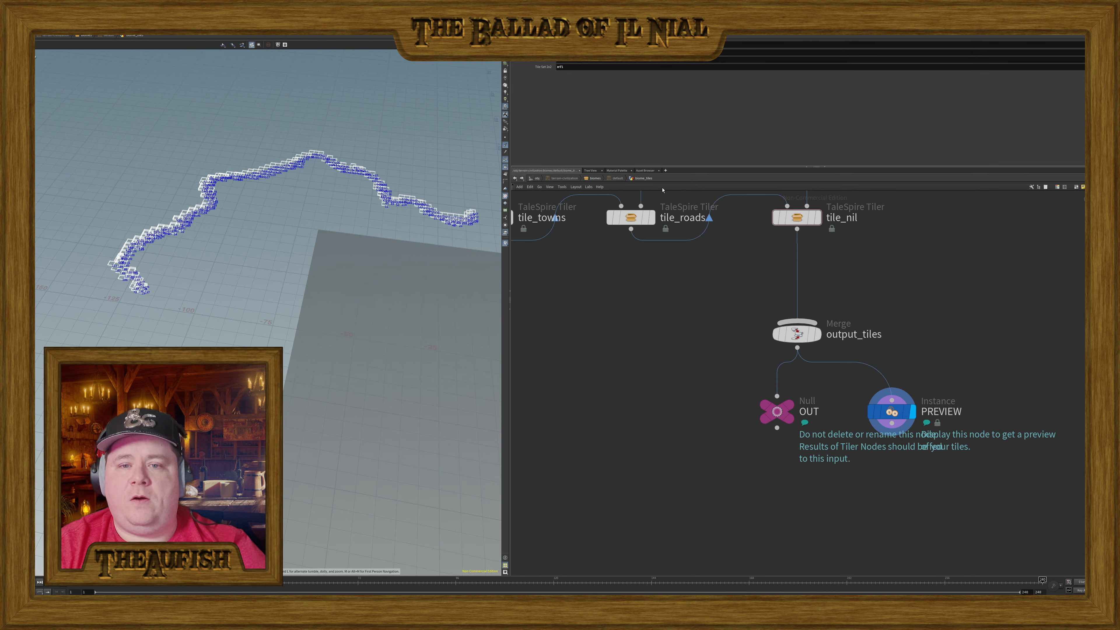
- Go back up to the biomes network and open the default biome's object network containing the tile groups
left_click(594, 178)
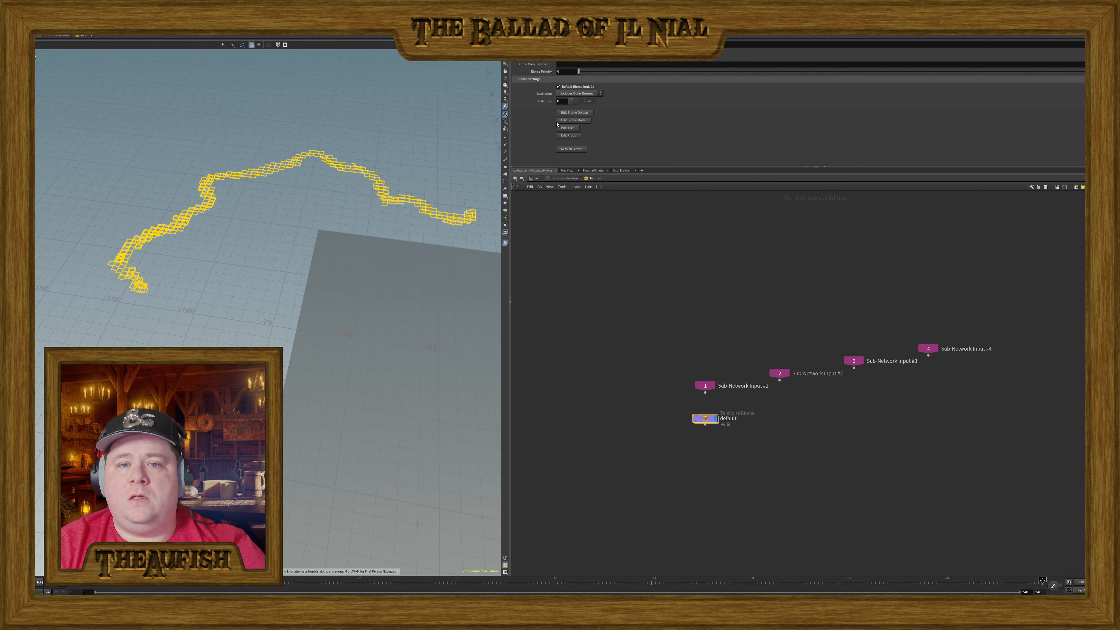
left_click(568, 129)
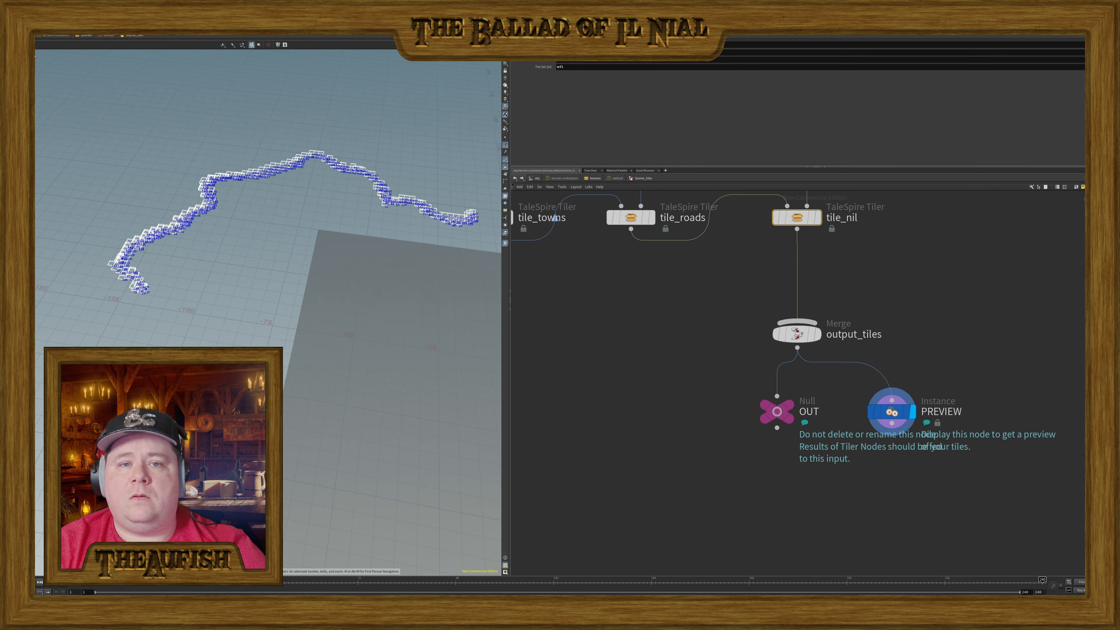
left_click(594, 178)
left_click(575, 113)
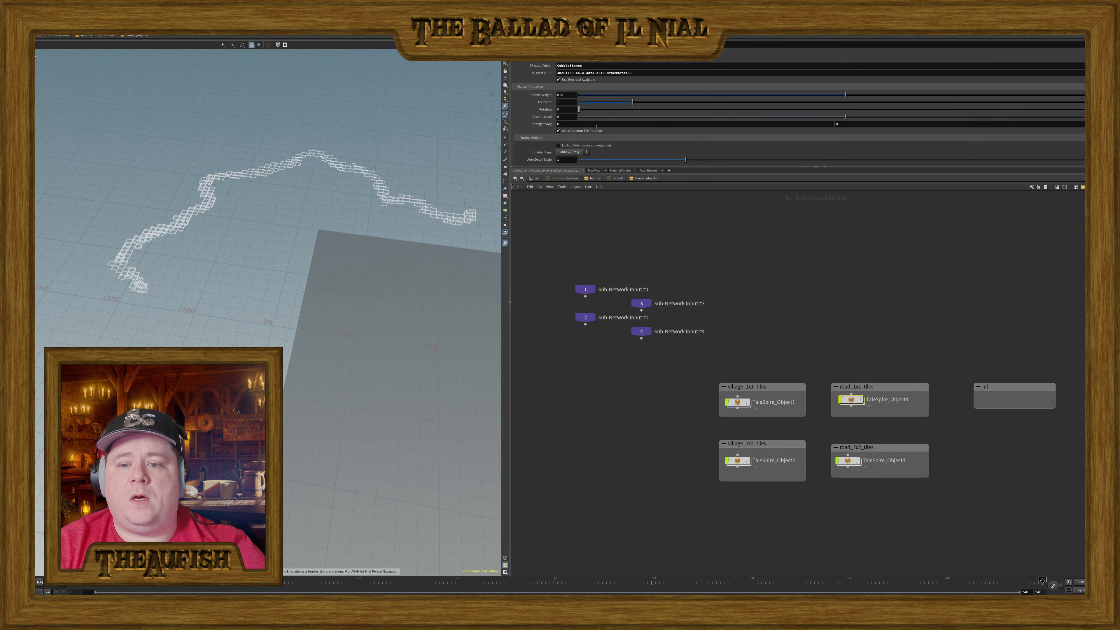
scroll(762, 343, "up", 4)
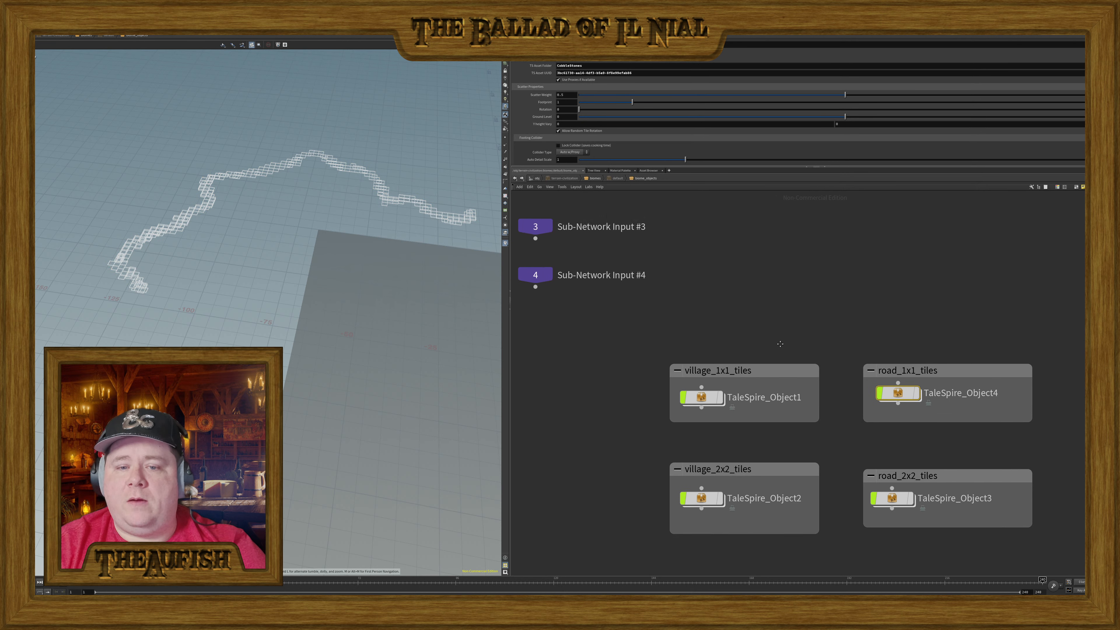
- Rename the village_1x1_tiles network box to town_1x1_tiles
double_click(744, 334)
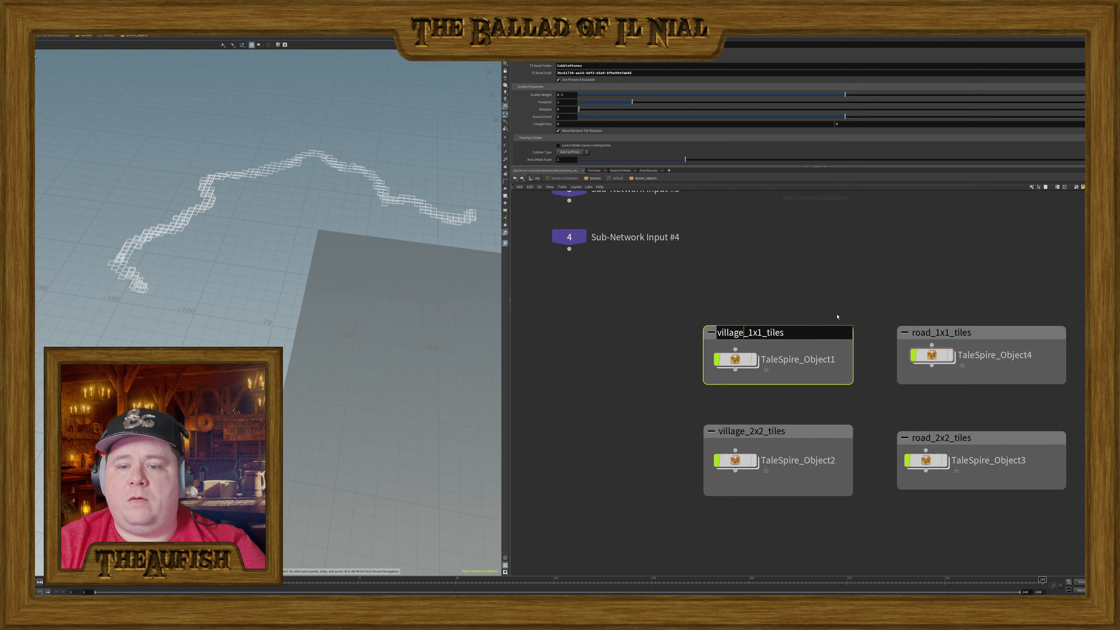
key("BackSpace")
key("BackSpace")
key("BackSpace")
key("BackSpace")
key("BackSpace")
key("BackSpace")
key("BackSpace")
type("to")
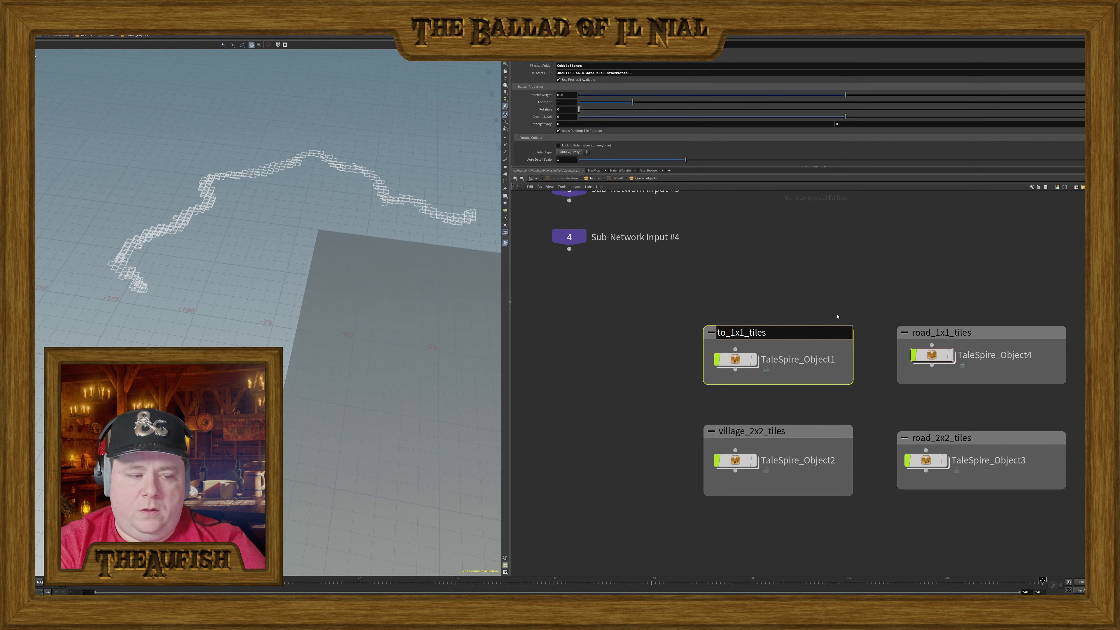
type("wn")
key("Return")
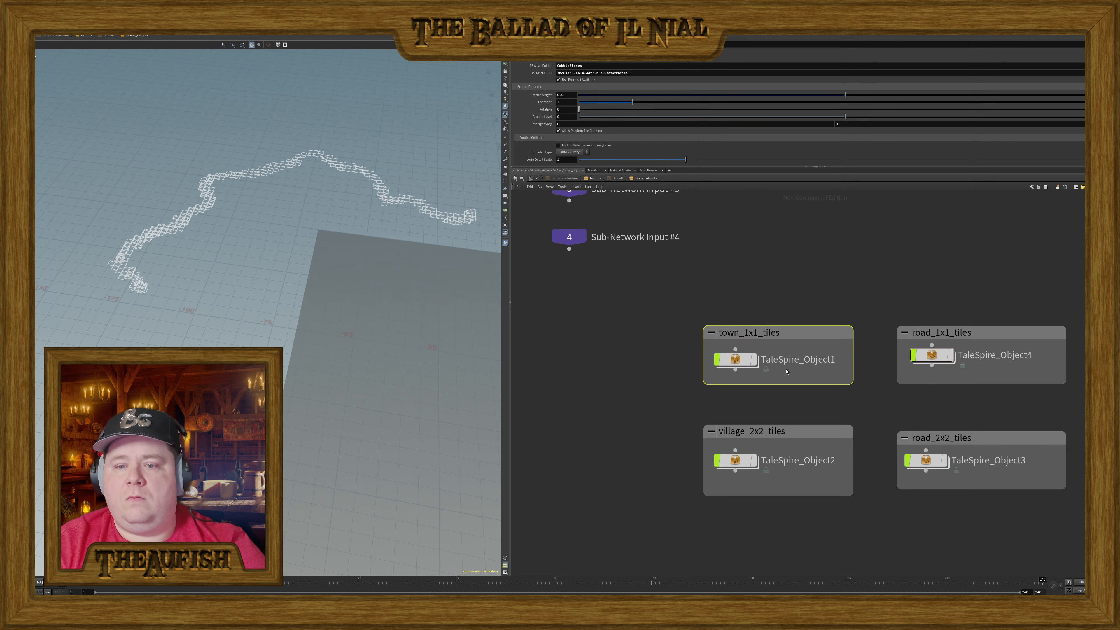
- Rename the village_2x2_tiles network box to town_2x2_tiles
left_click(741, 430)
double_click(740, 431)
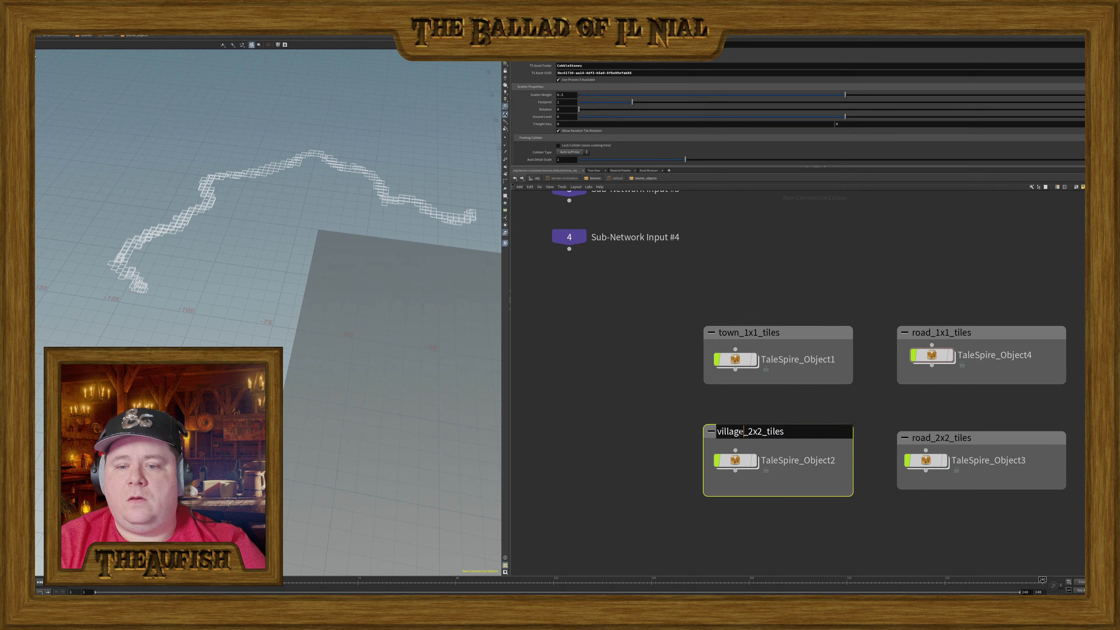
key("BackSpace")
key("BackSpace")
key("BackSpace")
key("BackSpace")
key("BackSpace")
key("BackSpace")
key("BackSpace")
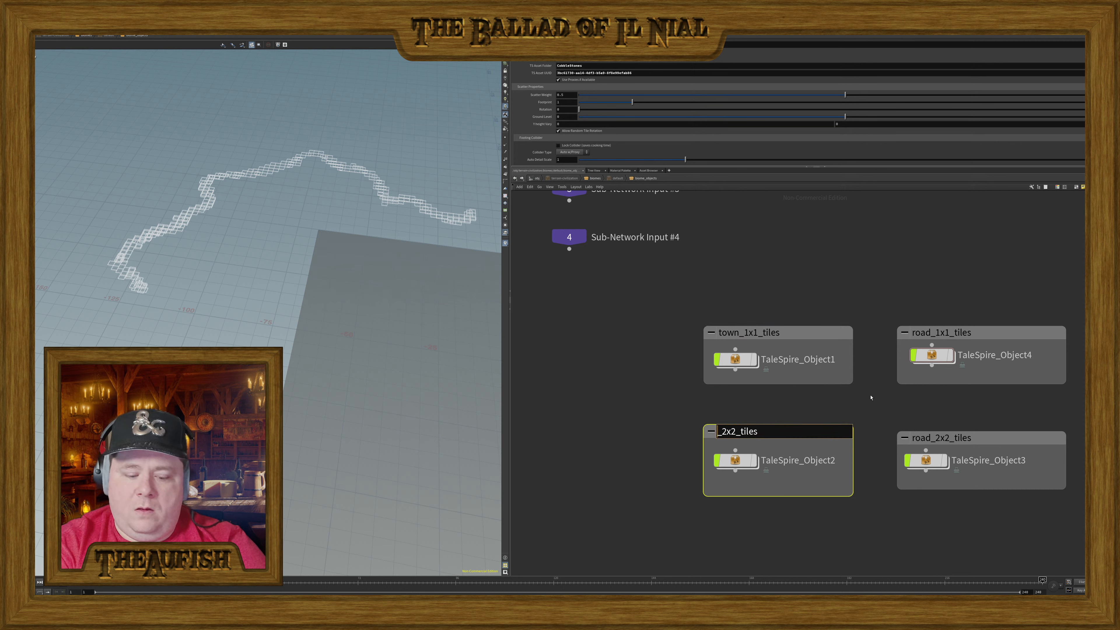
type("town")
key("Return")
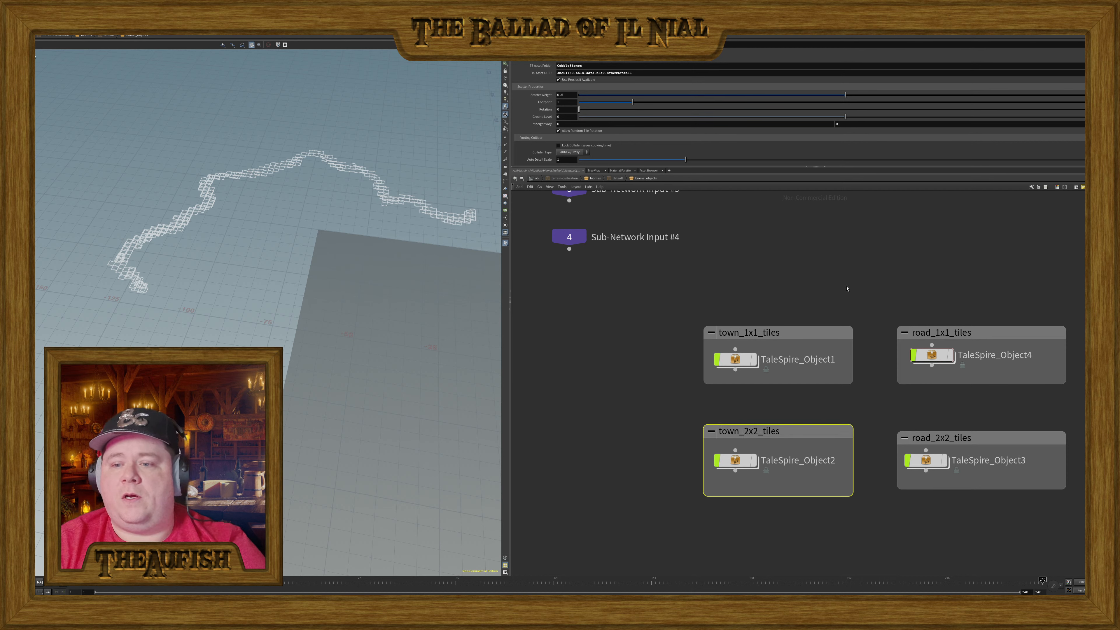
- Return to the biomes network, open the default biome's props network to check its nodes, and go back up
left_click(860, 308)
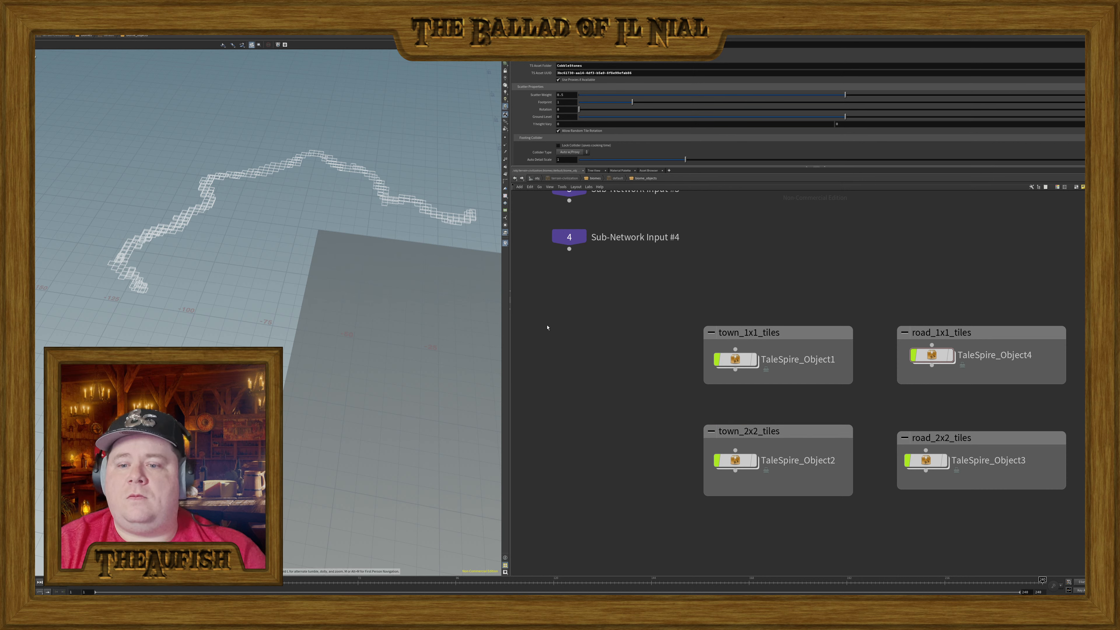
left_click_drag(287, 226, 277, 250)
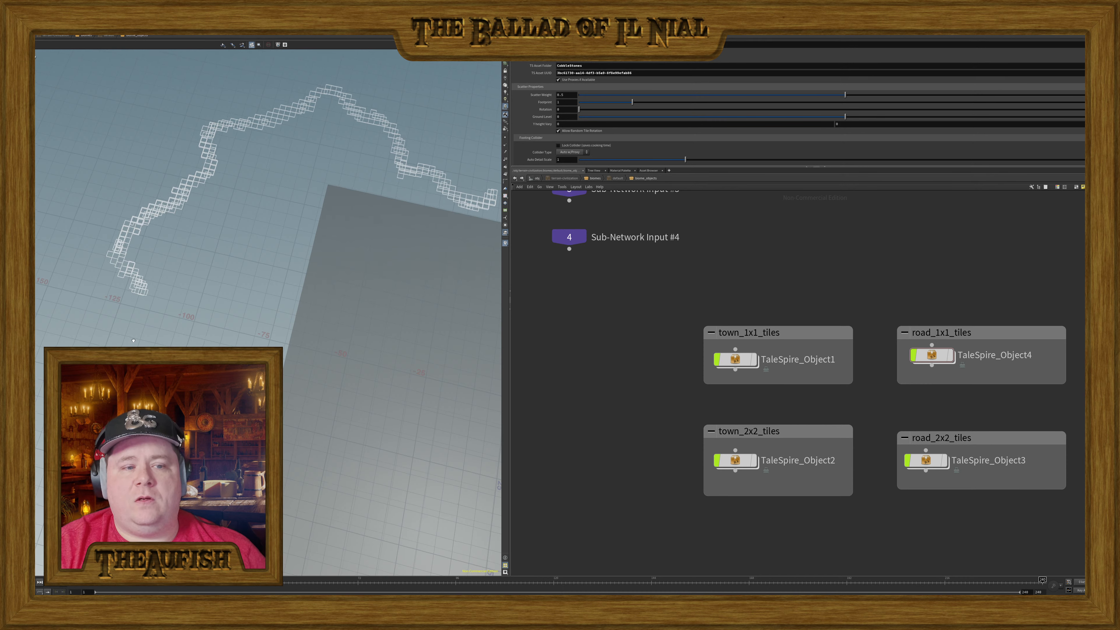
left_click_drag(133, 340, 126, 309)
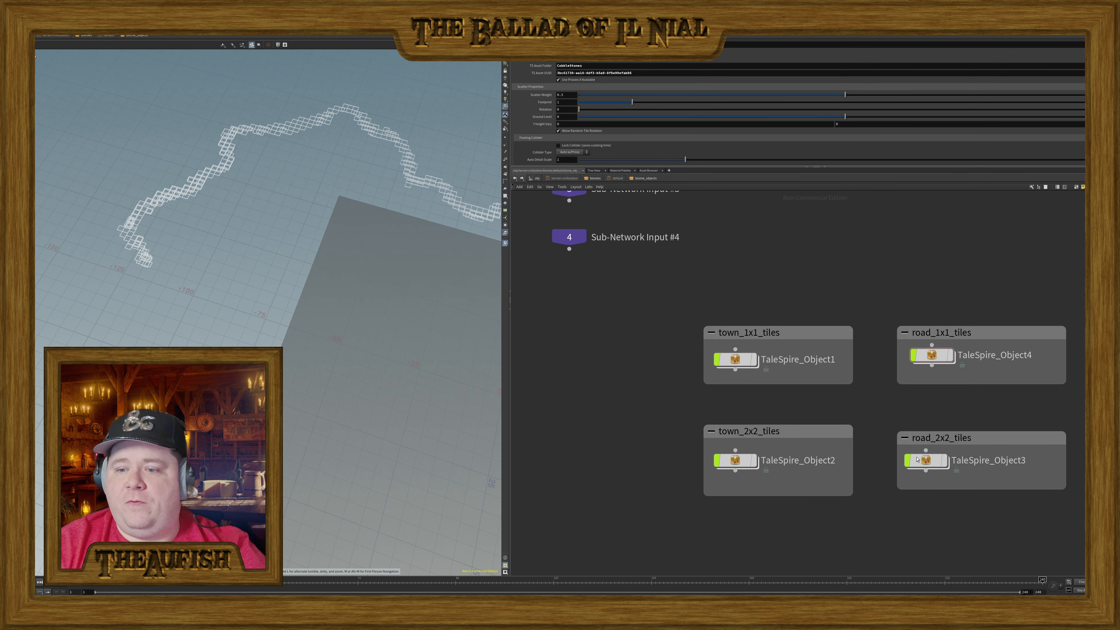
left_click(514, 178)
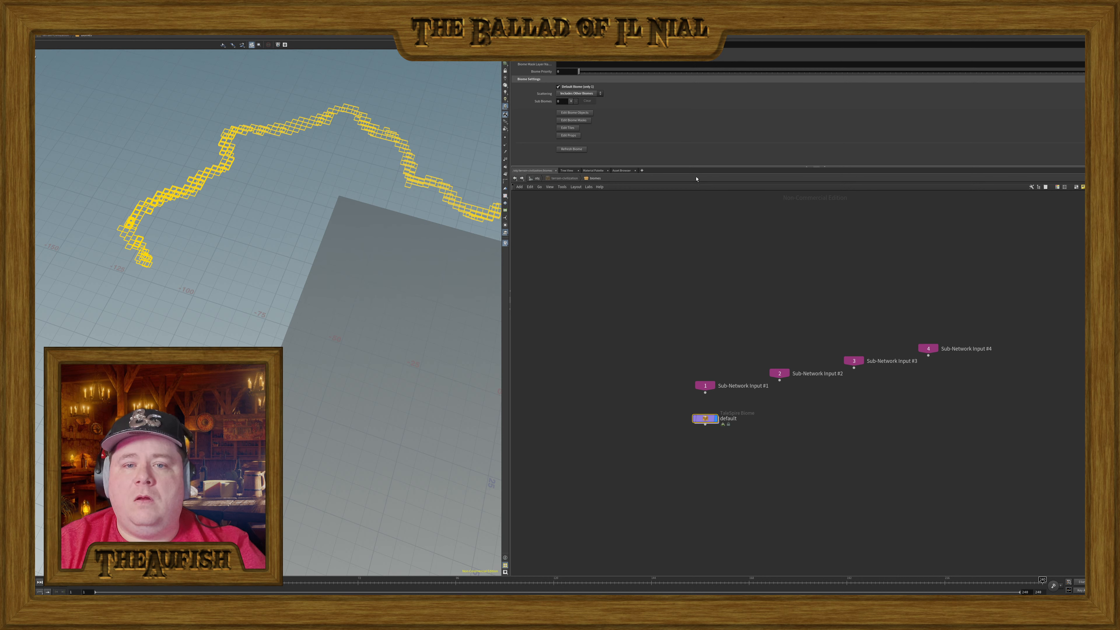
left_click(726, 325)
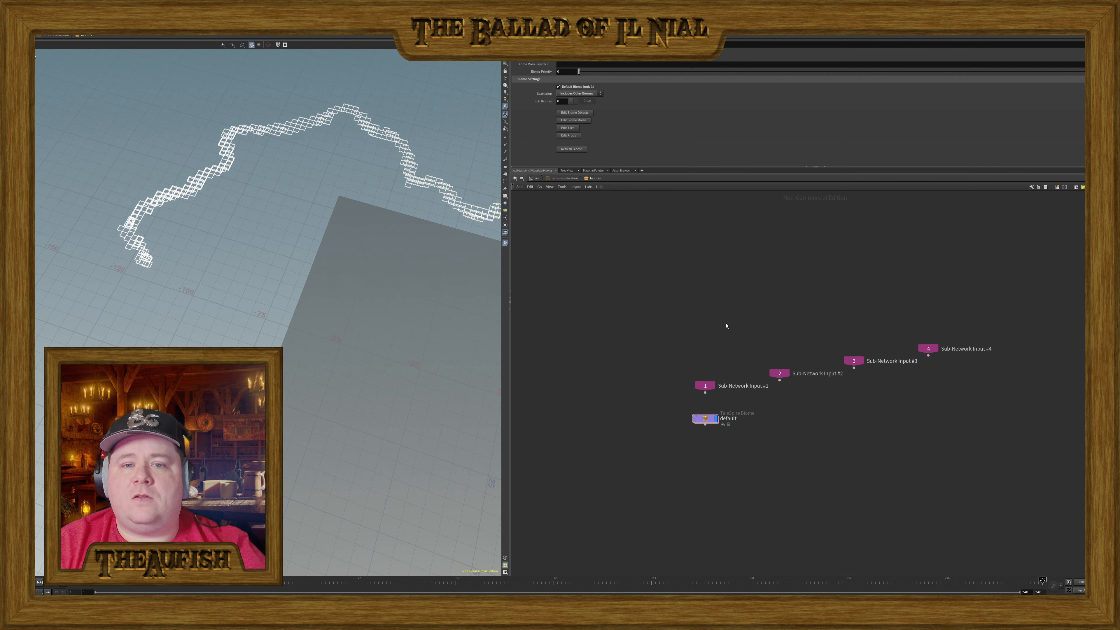
left_click(569, 135)
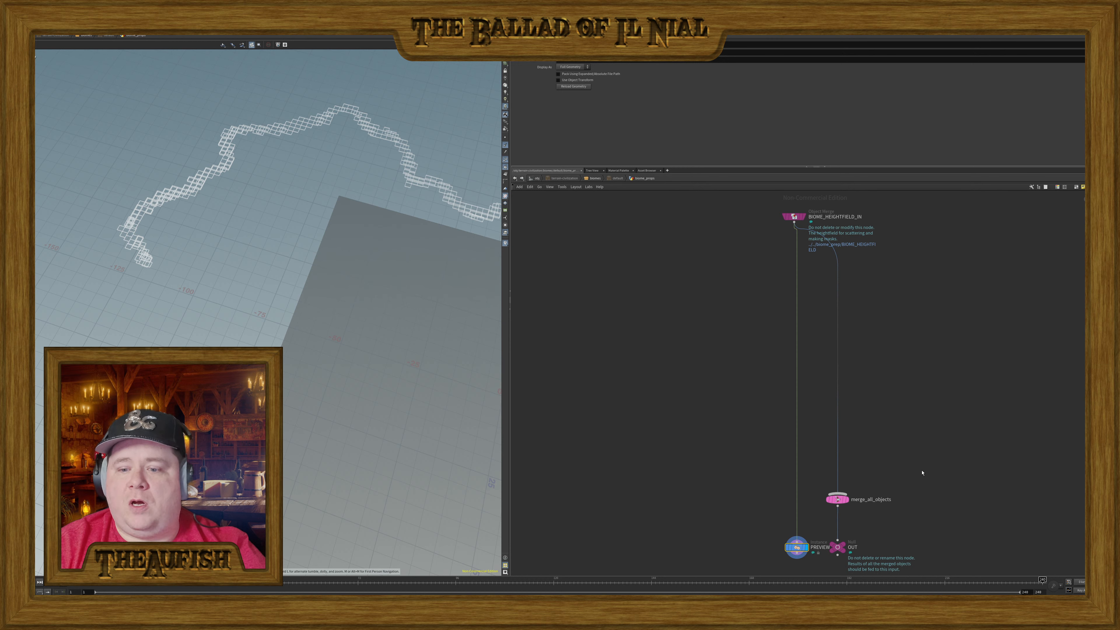
mouse_move(921, 472)
middle_mouse_down()
mouse_move(922, 417)
mouse_move(922, 481)
mouse_move(922, 430)
mouse_move(930, 458)
middle_mouse_up()
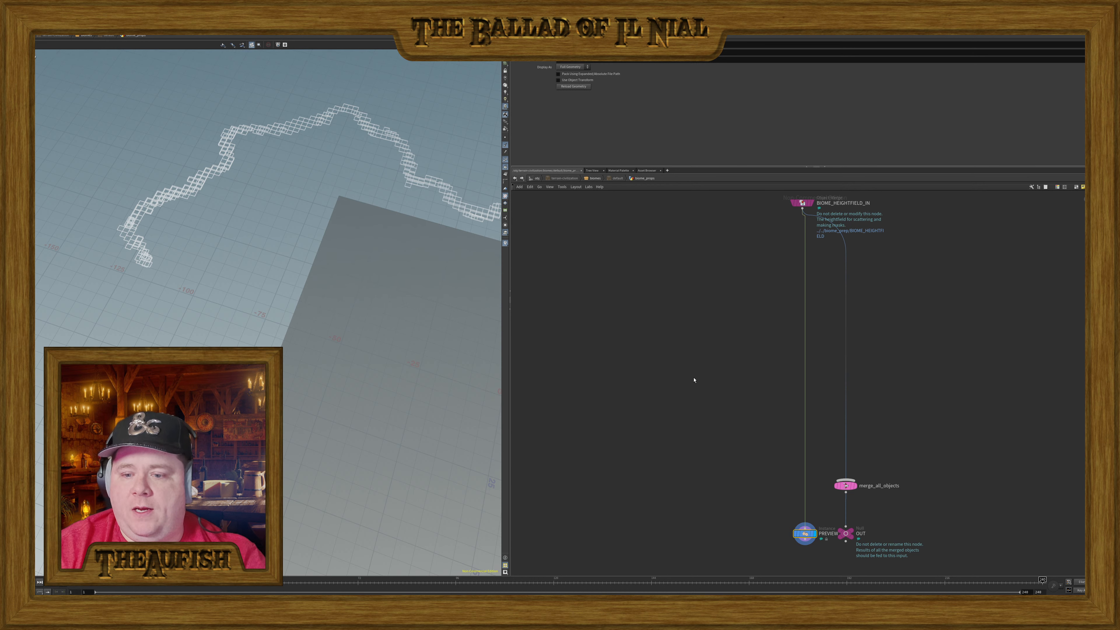
key("u")
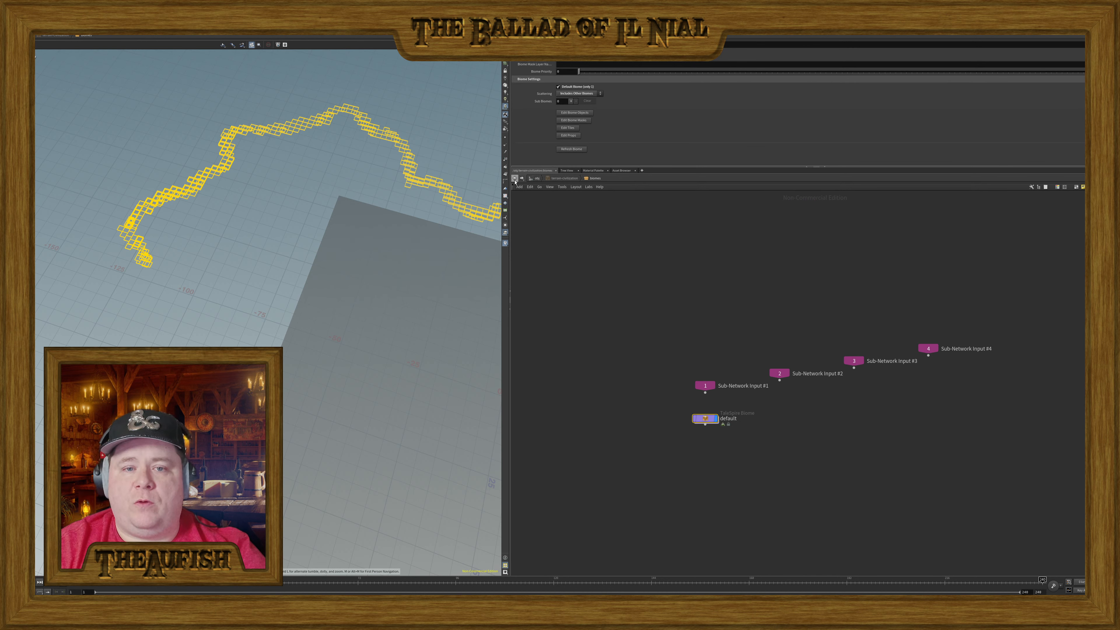
- Revisit the default biome's tile network to check the tile_towns, tile_roads and tile_nil chain, and return to the biomes network
left_click_drag(423, 274, 399, 293)
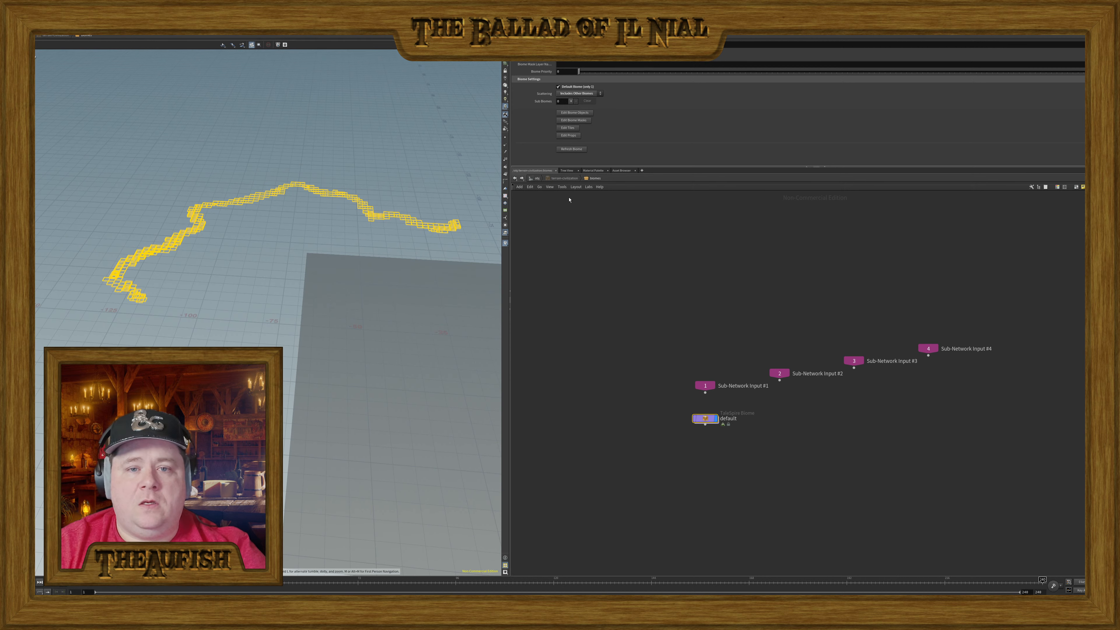
left_click(521, 178)
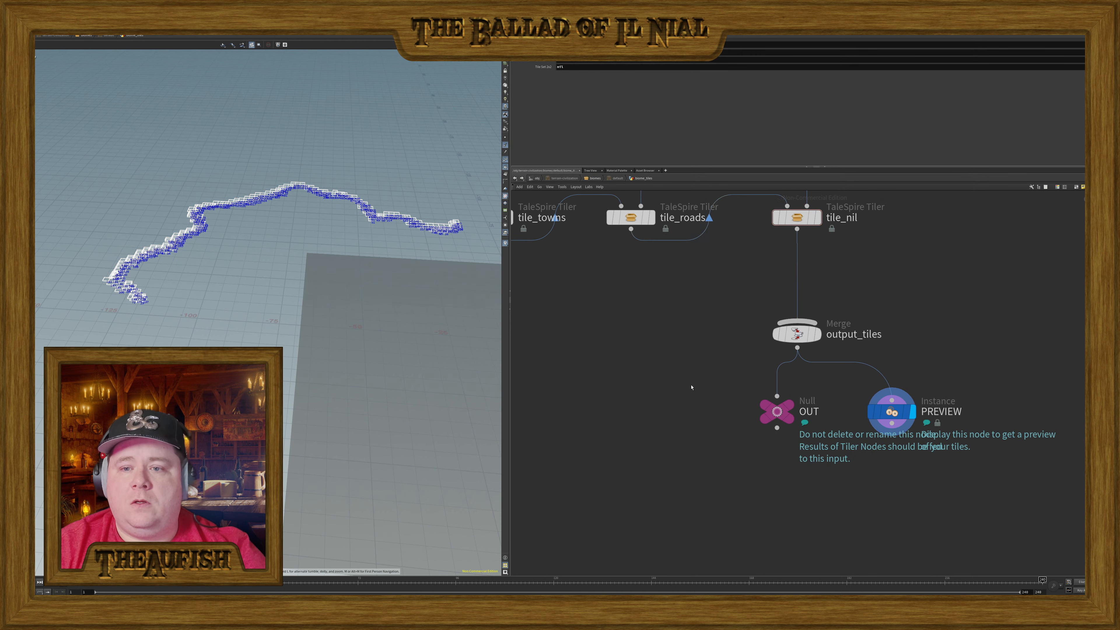
scroll(691, 388, "down", 5)
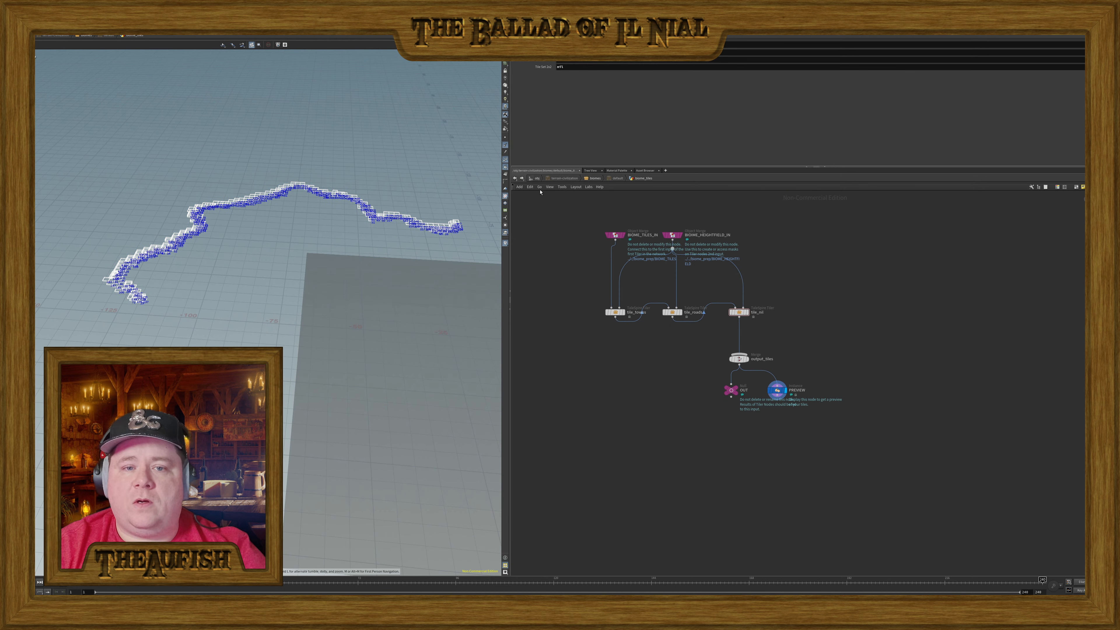
left_click(516, 178)
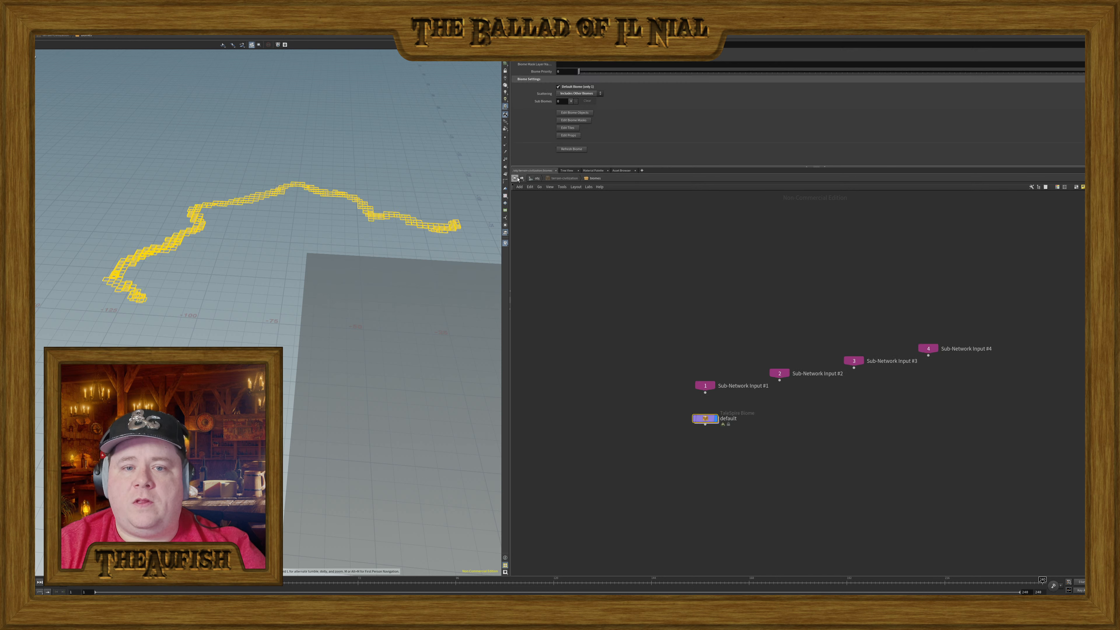
- Refresh the default biome and inspect its town and road tiles across the whole map
left_click(574, 150)
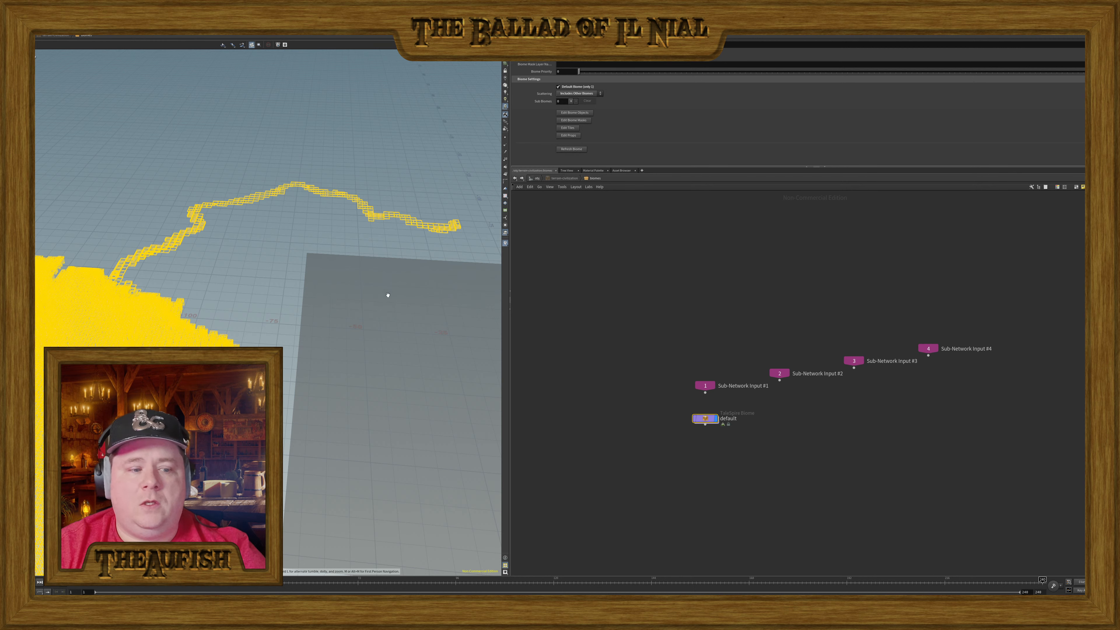
left_click_drag(363, 286, 363, 325)
scroll(353, 296, "down", 6)
middle_click_drag(363, 325, 275, 241)
left_click_drag(276, 241, 374, 397)
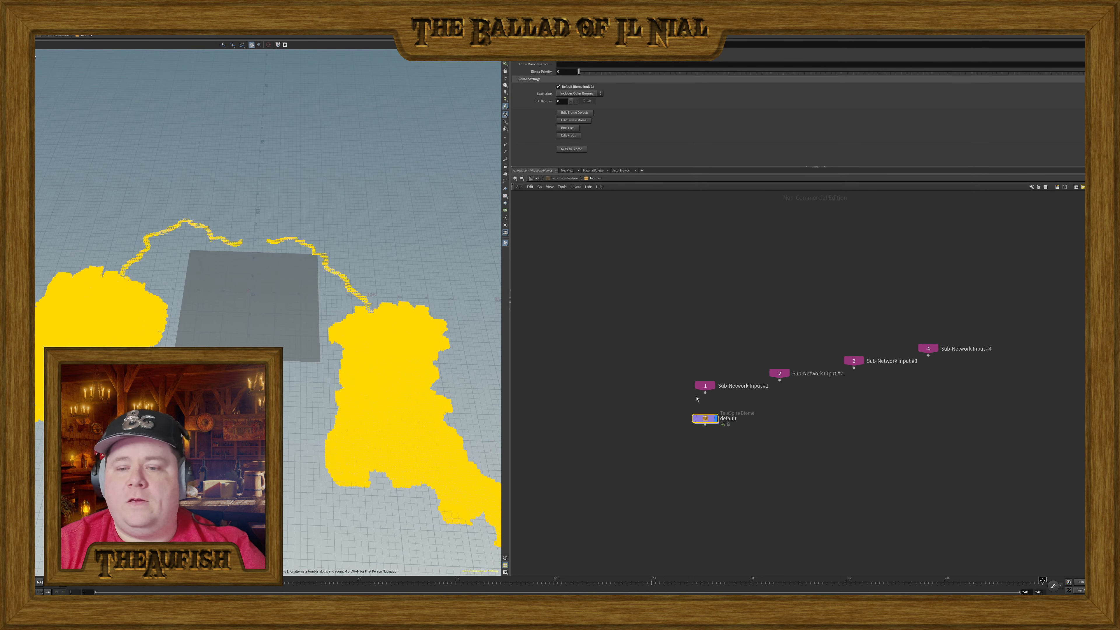
- Return to the object level, switch the display to the terrain node and open its terrain edit network
left_click(515, 179)
left_click(515, 179)
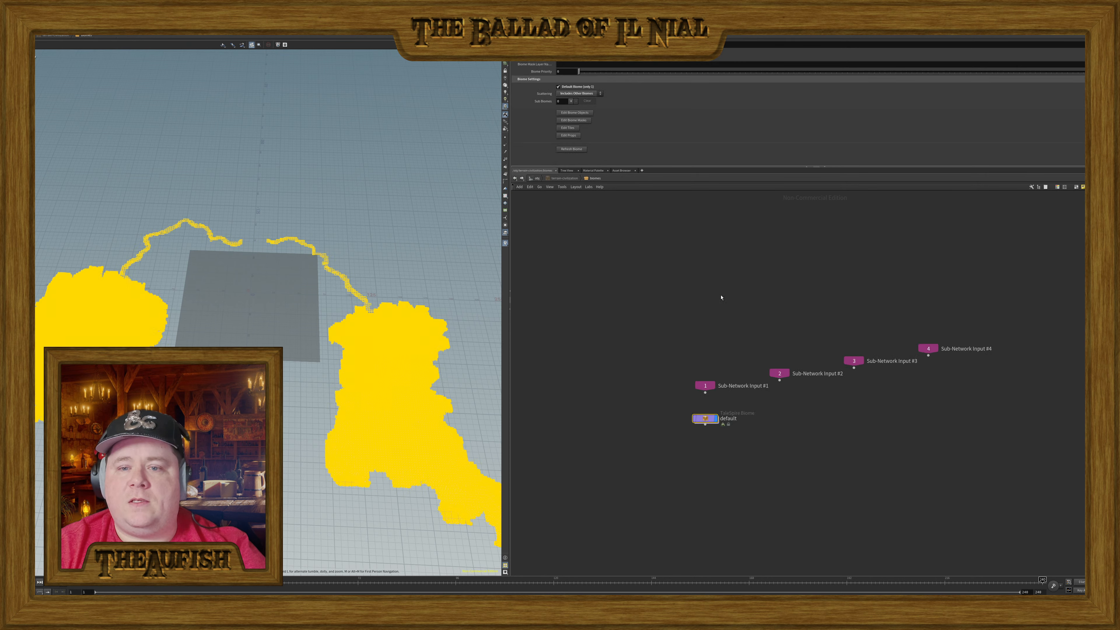
left_click(515, 178)
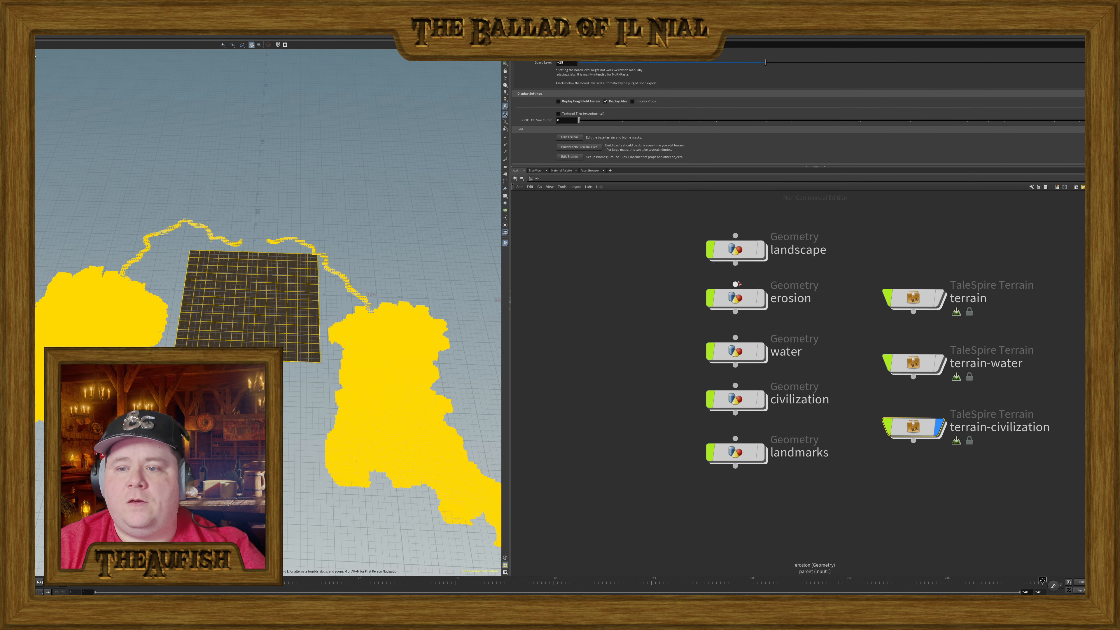
left_click(940, 363)
left_click(940, 298)
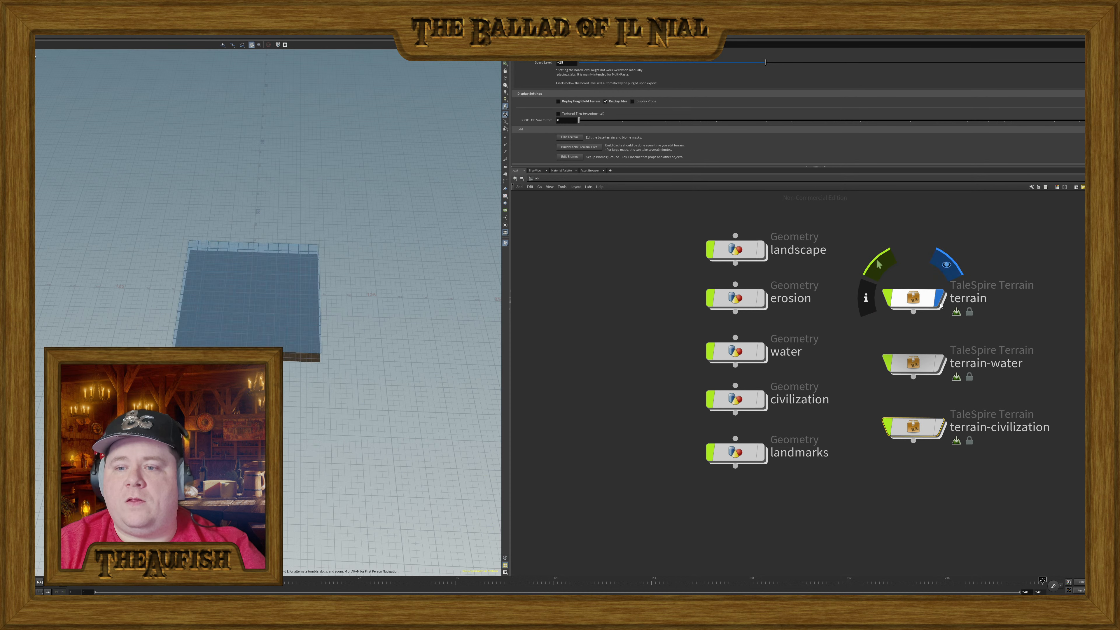
double_click(912, 300)
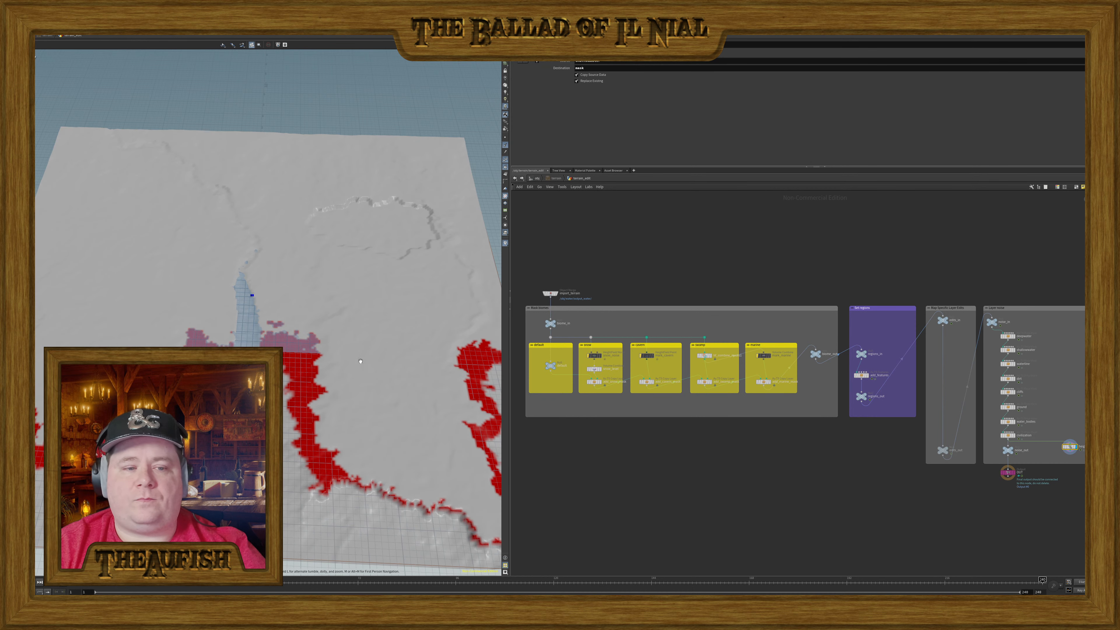
- Examine the Mask biomes, Set regions, Map Specific Layer Edits and Layer noise groups, including the add_features node's settings
left_click_drag(360, 361, 296, 334)
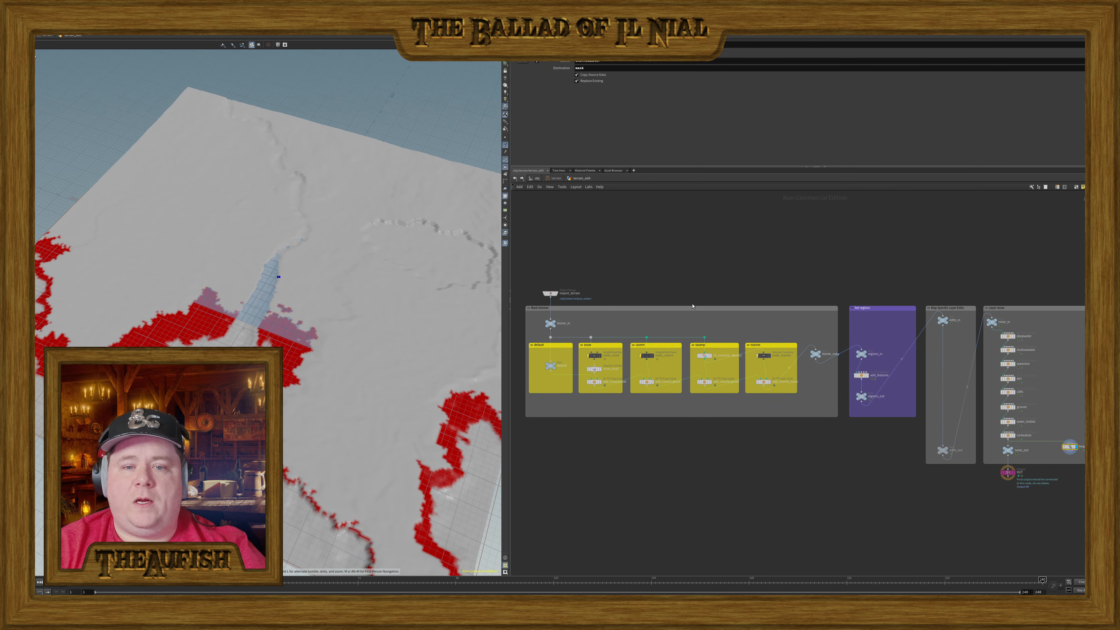
scroll(801, 283, "up", 5)
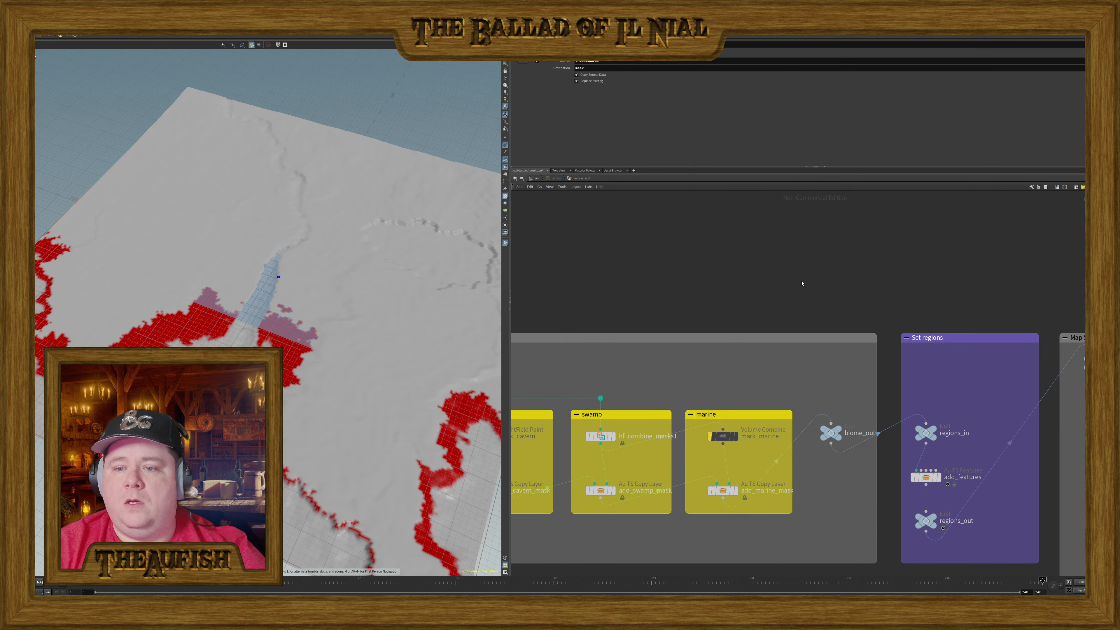
middle_click_drag(641, 308, 814, 220)
middle_click_drag(867, 534, 973, 502)
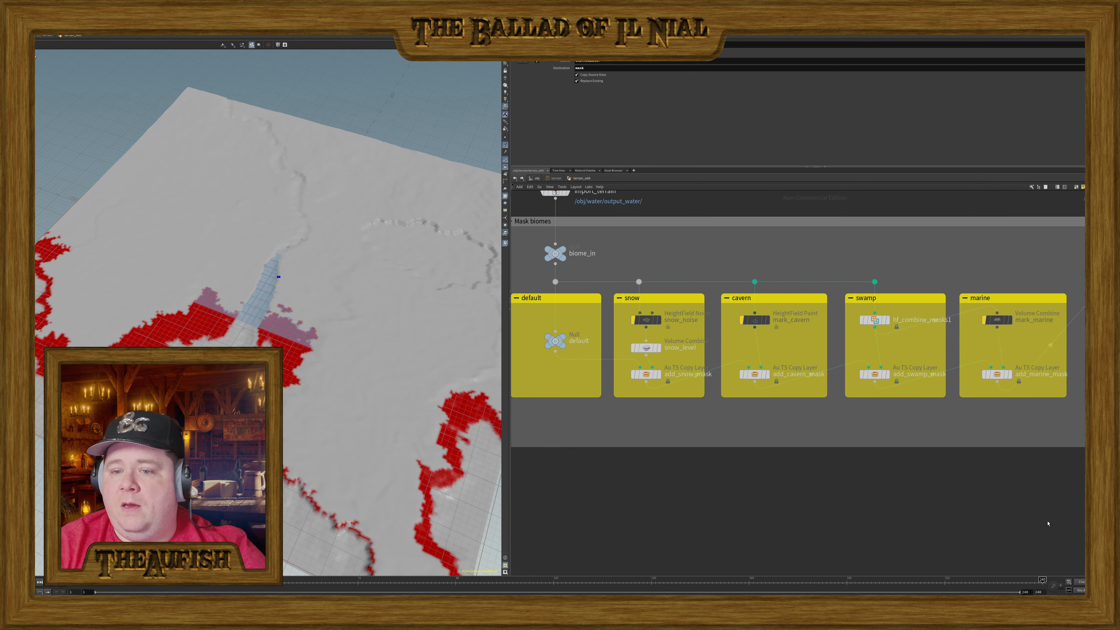
middle_click_drag(1039, 521, 679, 493)
middle_click_drag(859, 492, 611, 493)
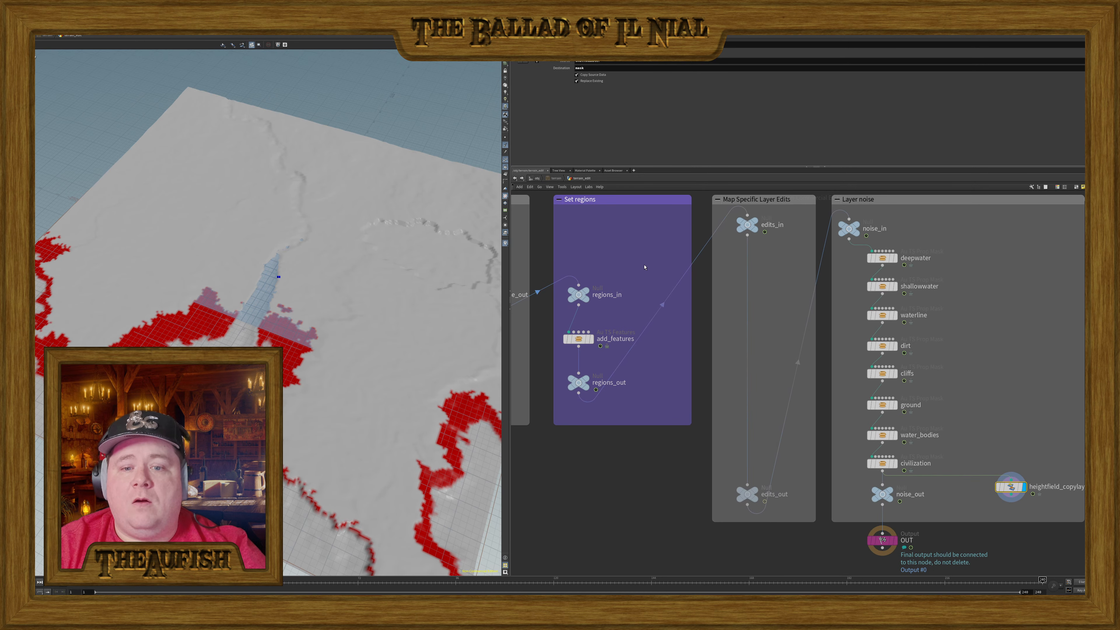
left_click(589, 337)
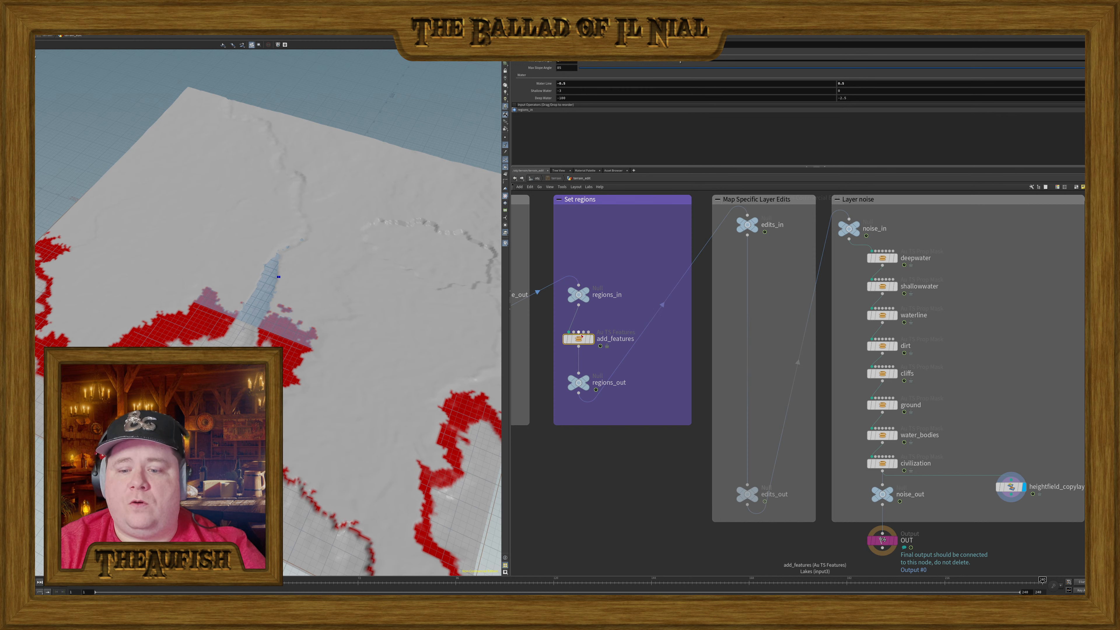
mouse_move(585, 338)
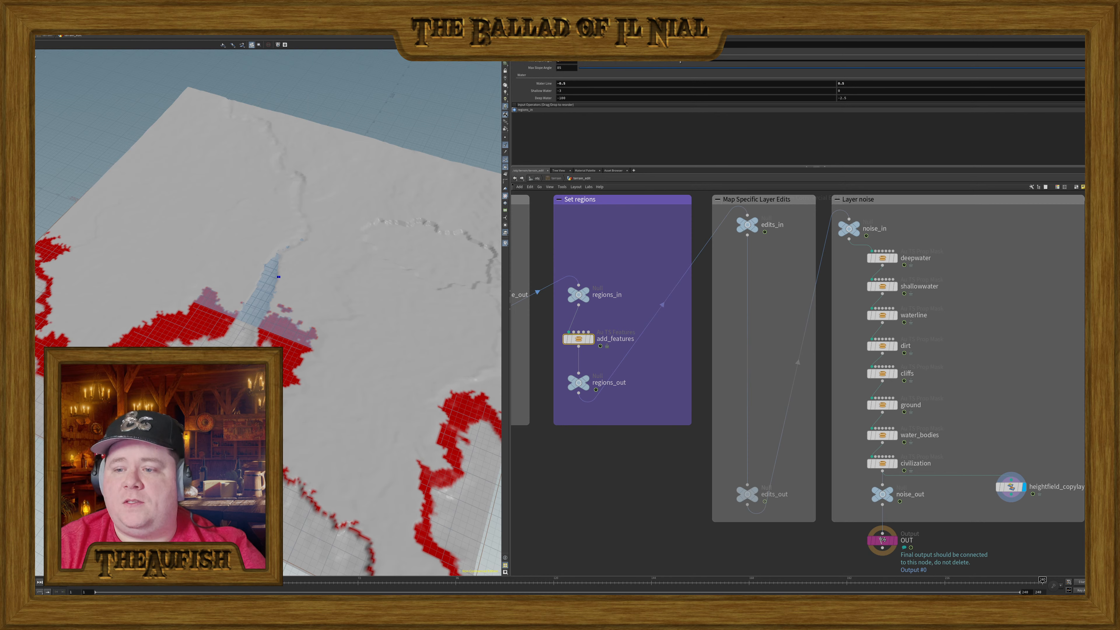
middle_click_drag(1094, 345, 933, 335)
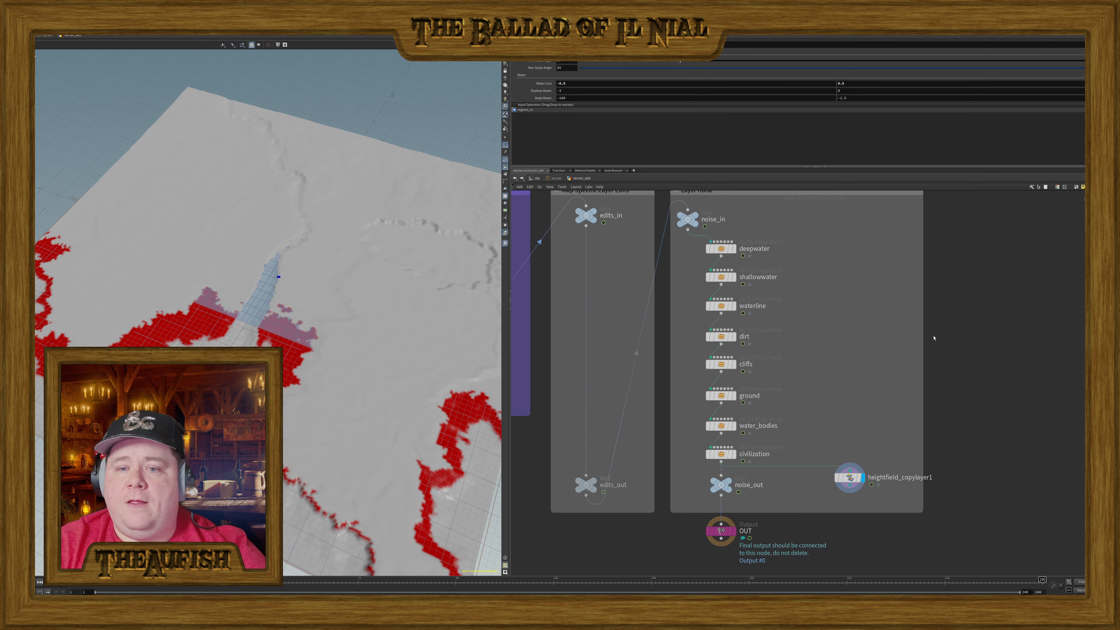
- Move the display to the shallowwater node and delete the heightfield_copylayer1 node from the Layer noise group
left_click(734, 249)
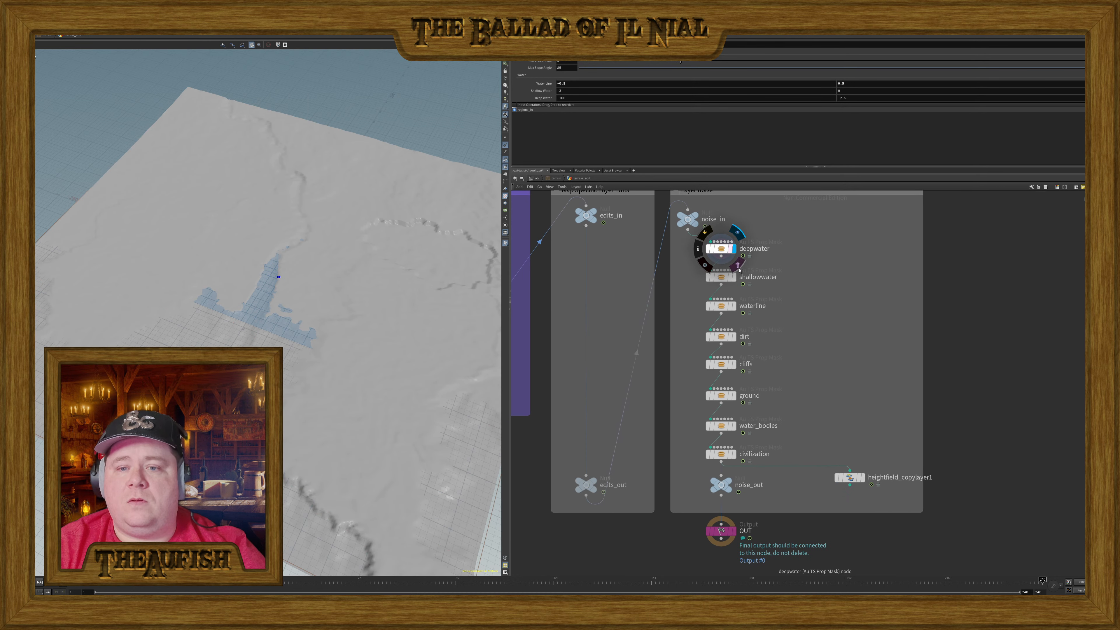
left_click(733, 277)
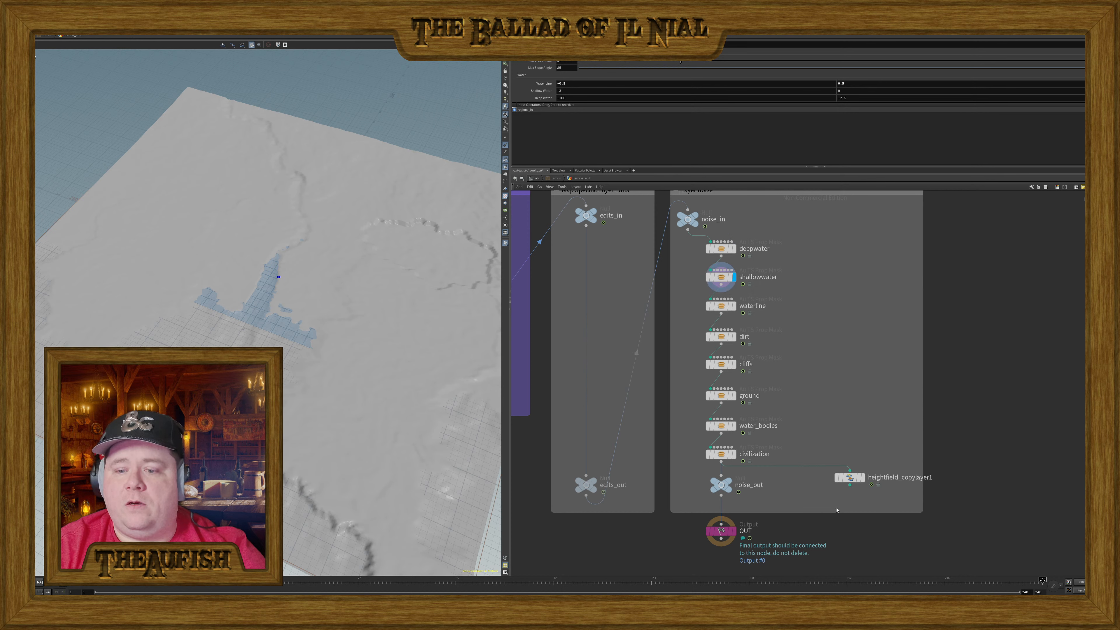
double_click(866, 480)
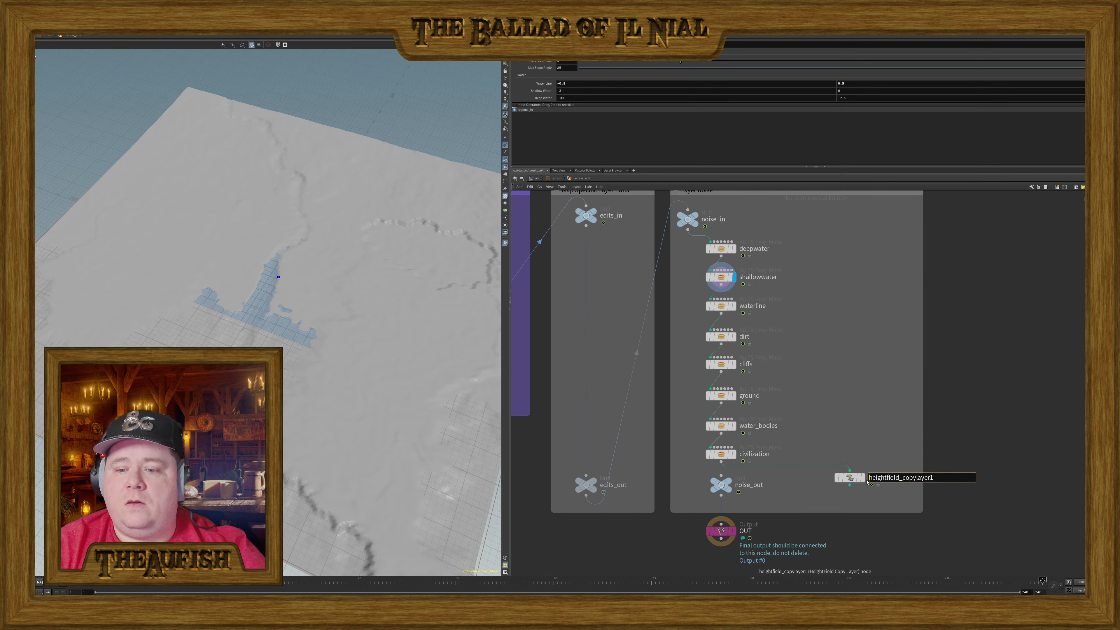
left_click(852, 479)
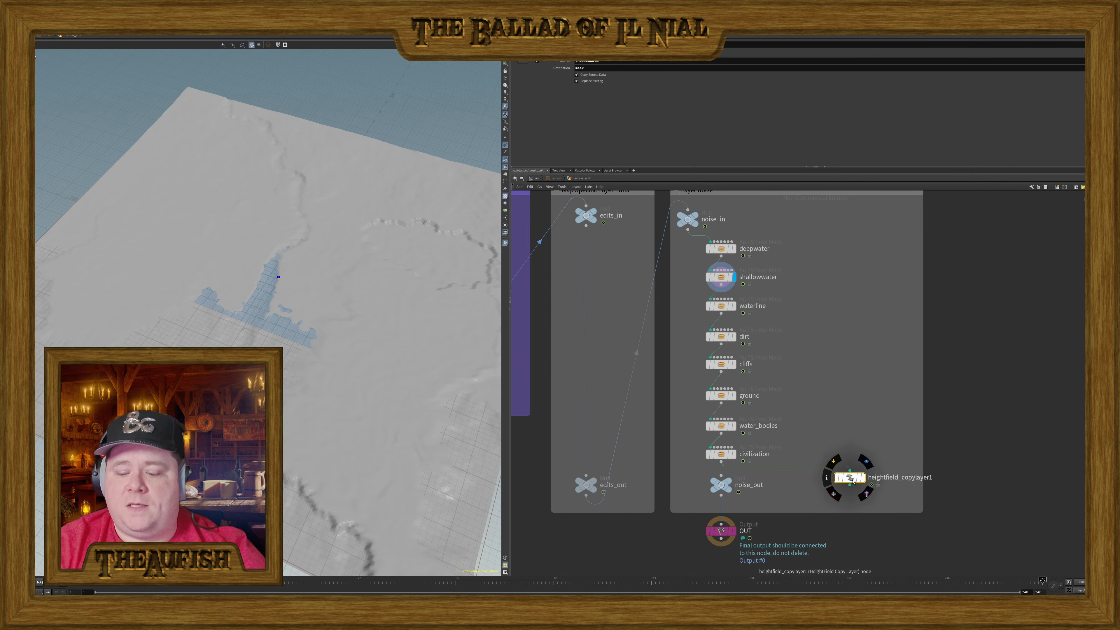
key("Delete")
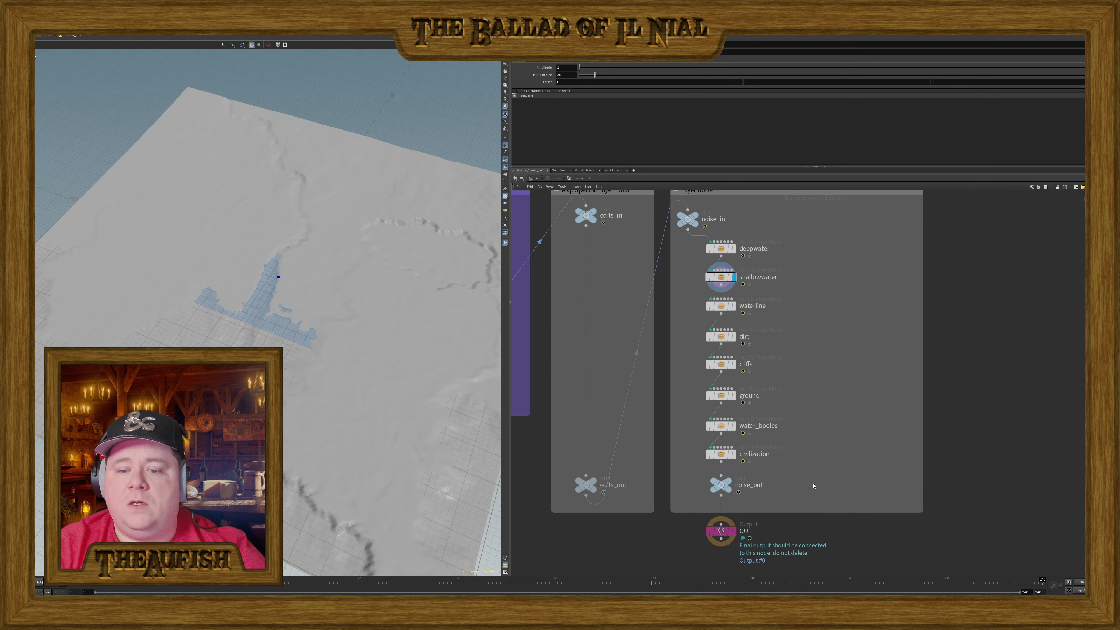
- Leave the terrain edit network and open the default biome's tile network within the terrain node's biomes
scroll(813, 485, "down", 3)
scroll(807, 485, "up", 2)
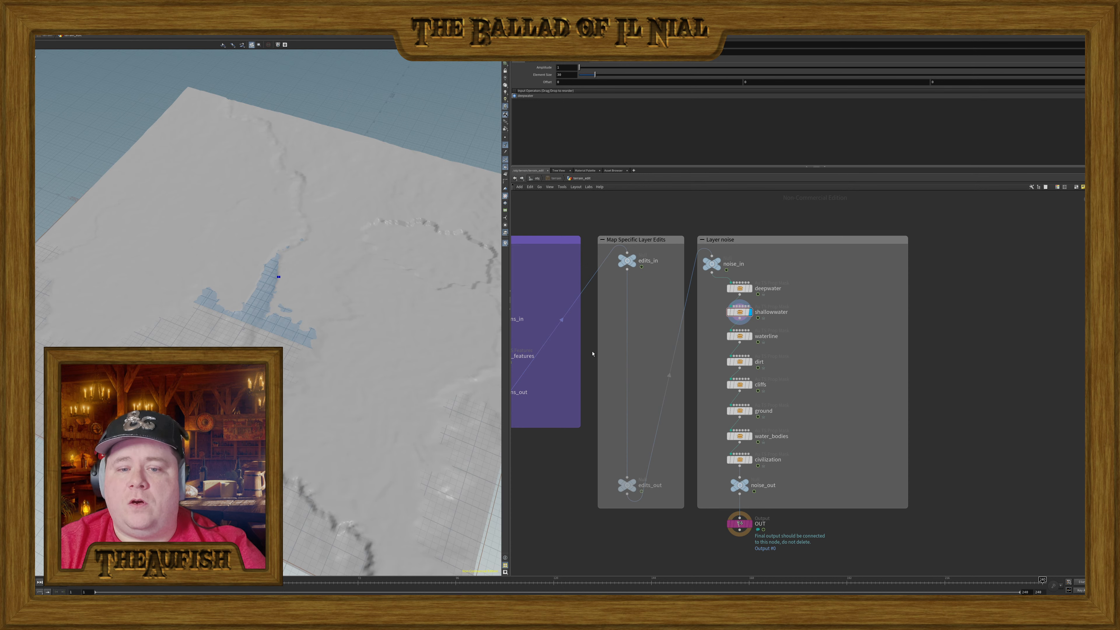
middle_click_drag(592, 354, 736, 364)
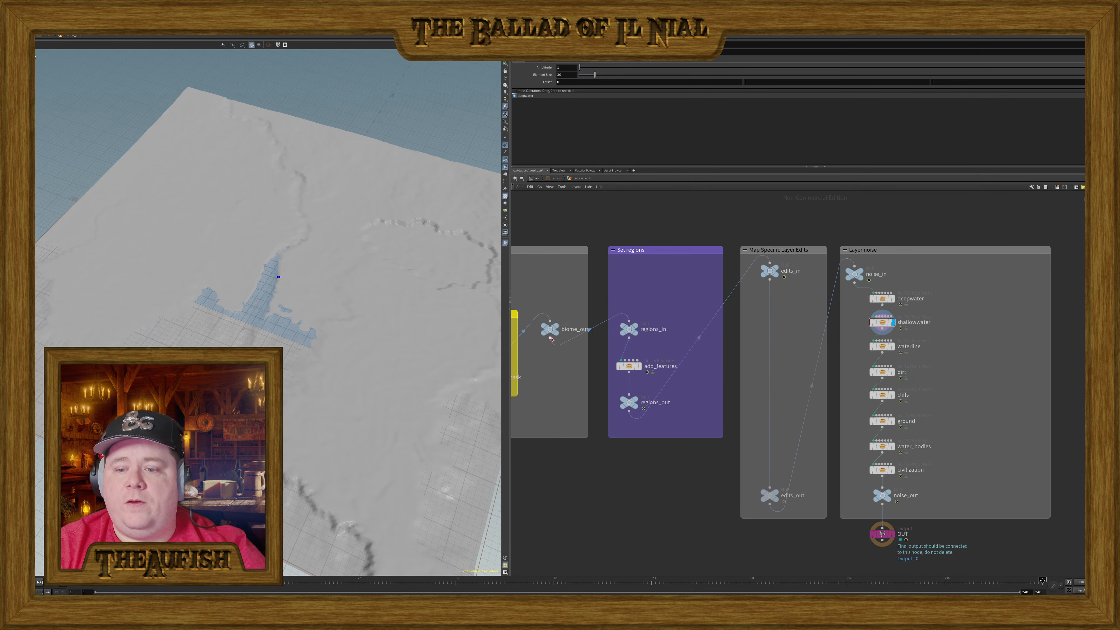
left_click(515, 179)
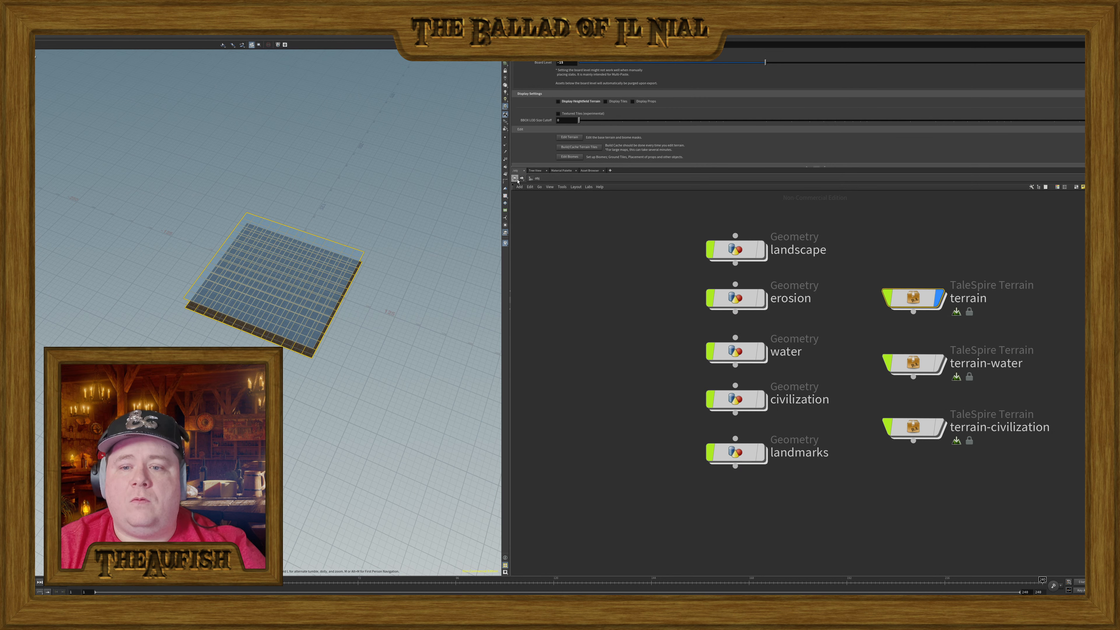
left_click(572, 158)
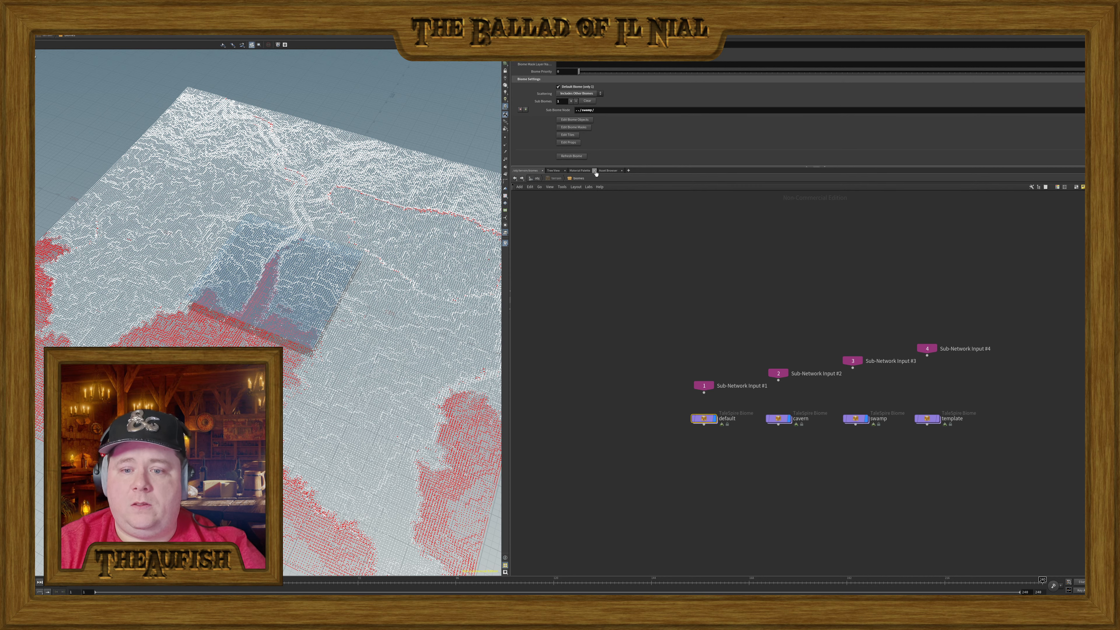
left_click(569, 135)
scroll(693, 372, "up", 2)
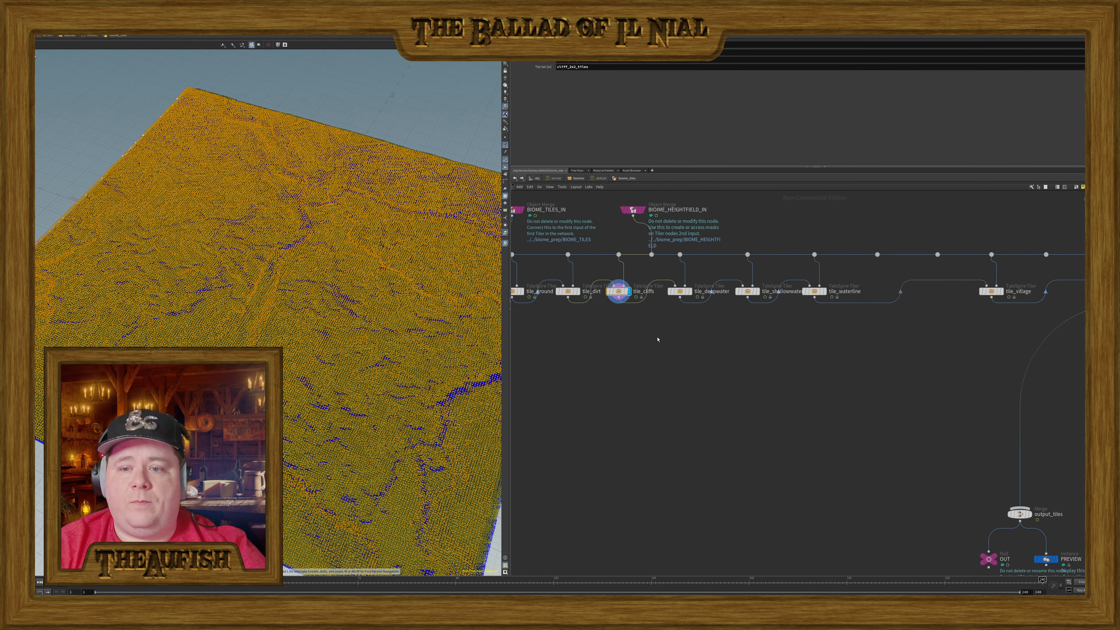
- Examine the biome tile network's chain of tiler nodes from tile_ground to tile_nil, including tile_nil's settings
middle_click_drag(657, 339, 739, 396)
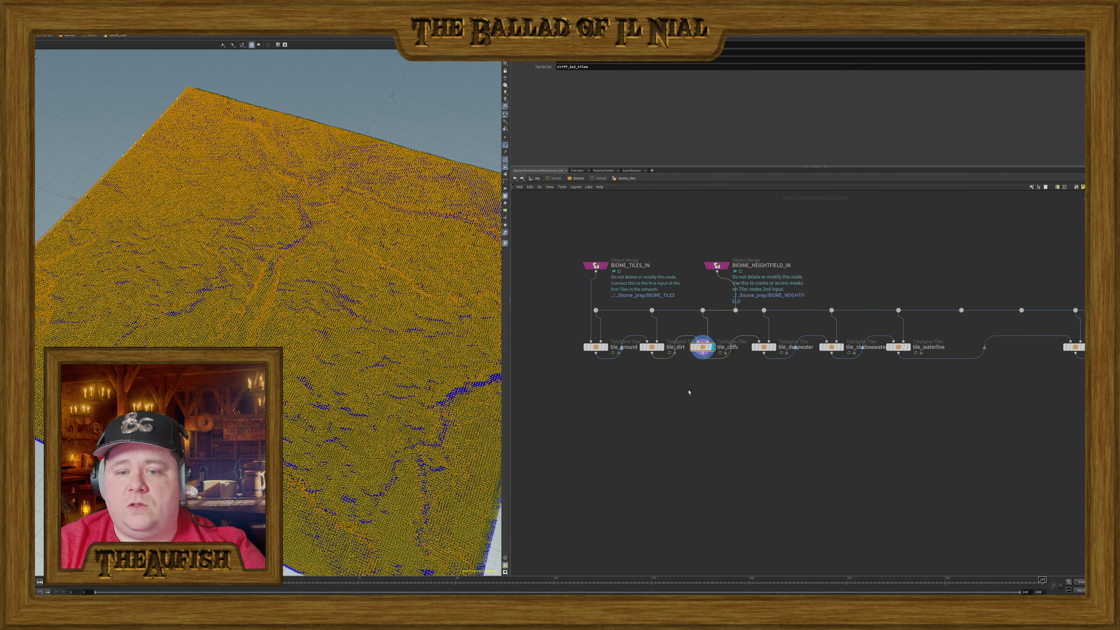
middle_click_drag(689, 392, 726, 373)
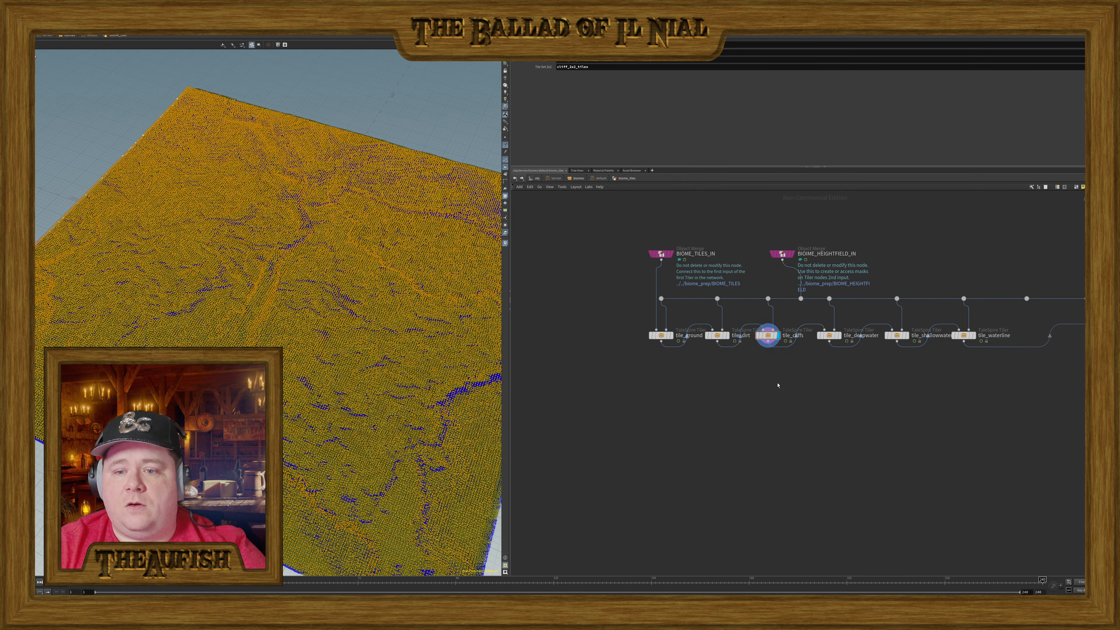
middle_click_drag(820, 393, 614, 288)
middle_click_drag(1051, 303, 865, 346)
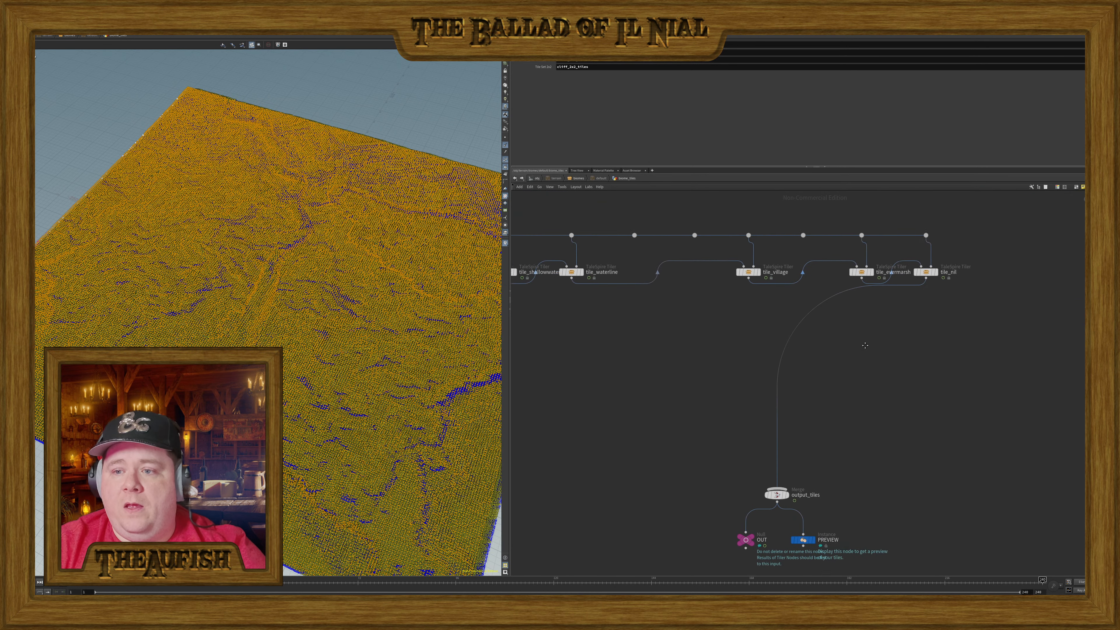
middle_click_drag(763, 302, 827, 312)
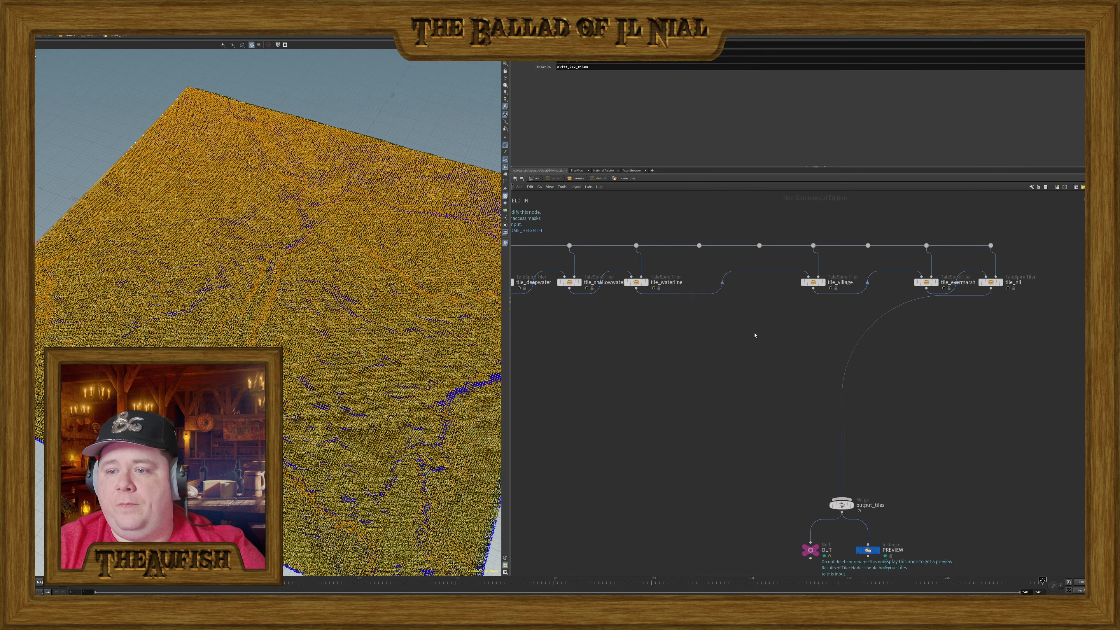
middle_click_drag(755, 334, 804, 377)
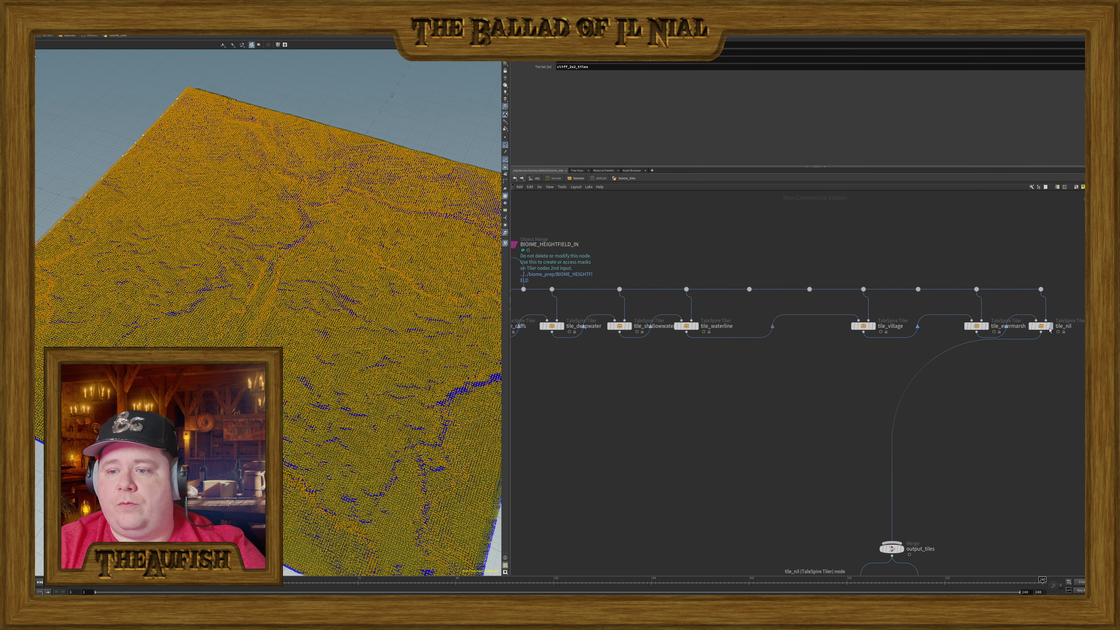
left_click(1040, 326)
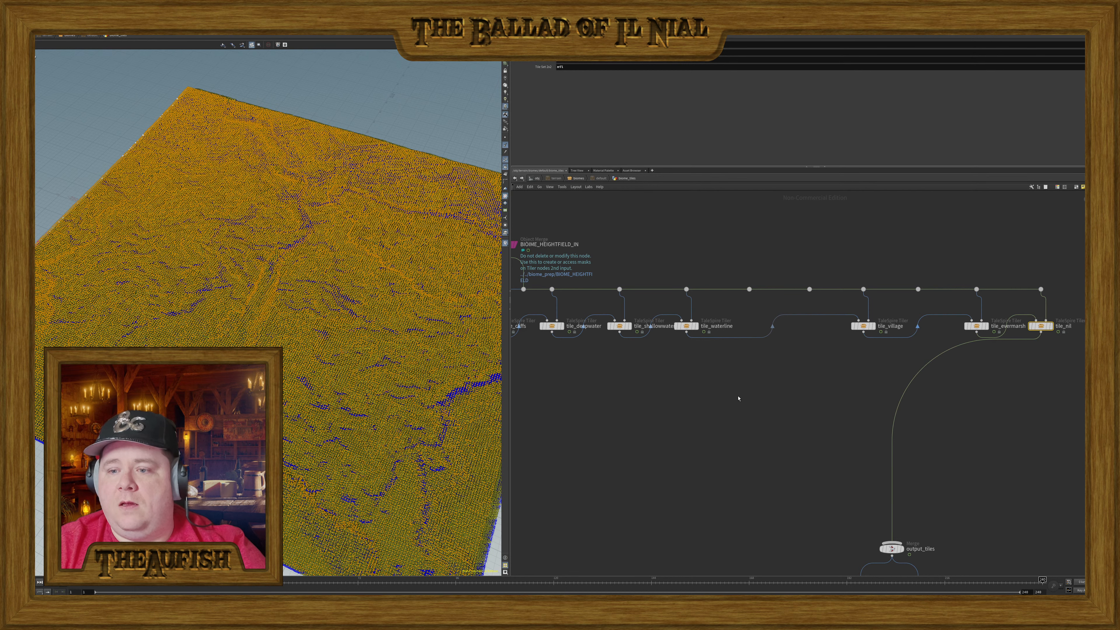
- Move tile_village and tile_evermarsh beside tile_waterline and tile_nil above output_tiles, and delete the spare wire dots at the chain's end
left_click_drag(862, 326, 750, 330)
left_click_drag(976, 326, 837, 328)
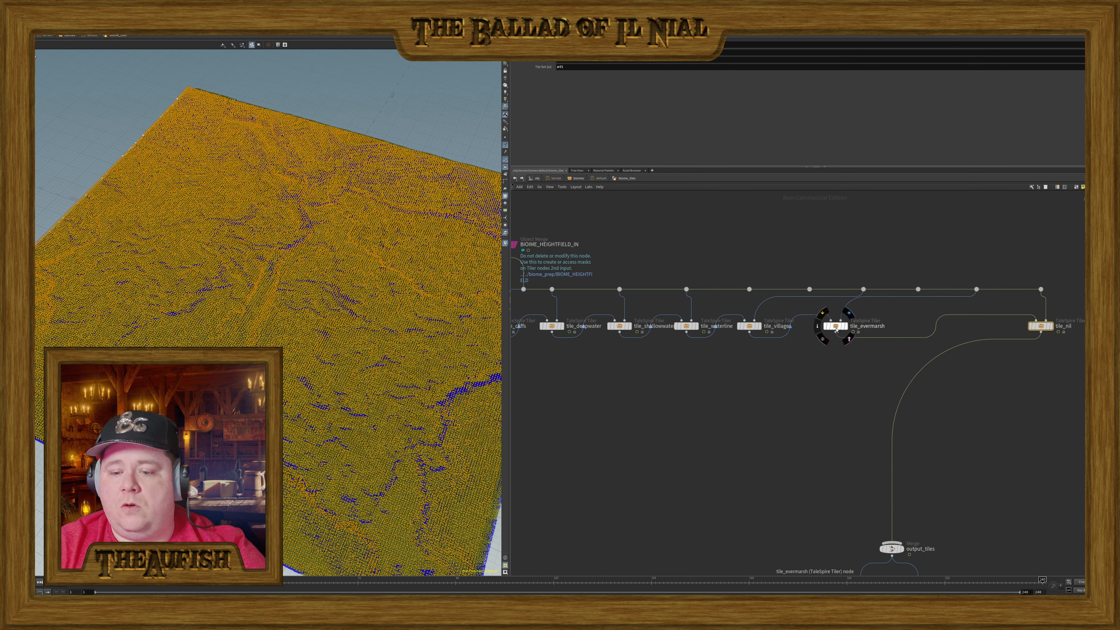
left_click_drag(1045, 327, 895, 491)
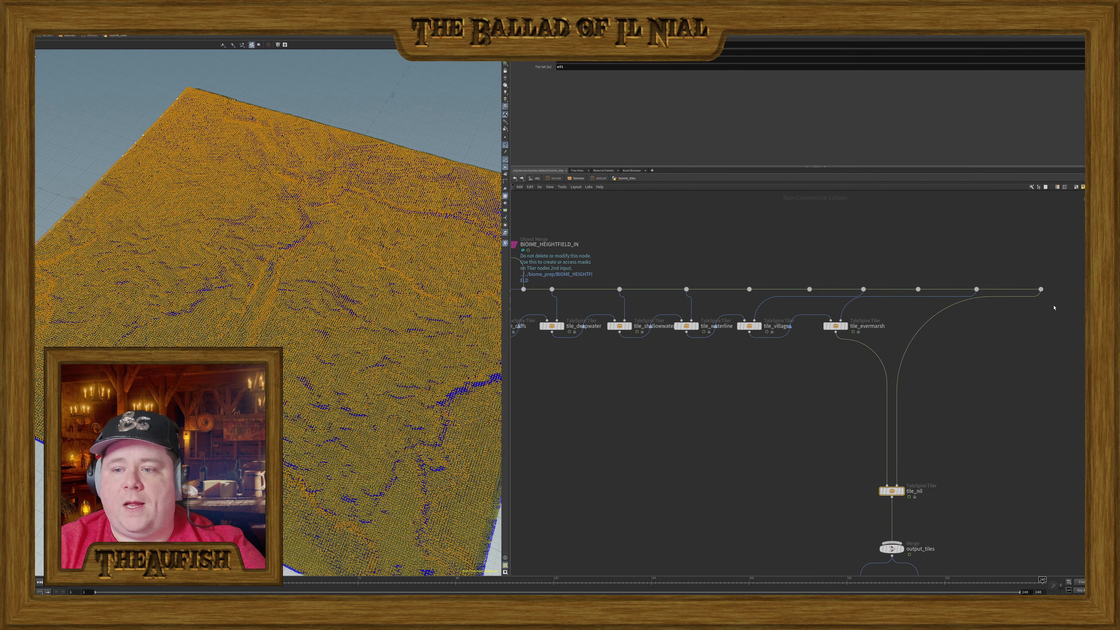
left_click_drag(1056, 324, 906, 242)
key("Delete")
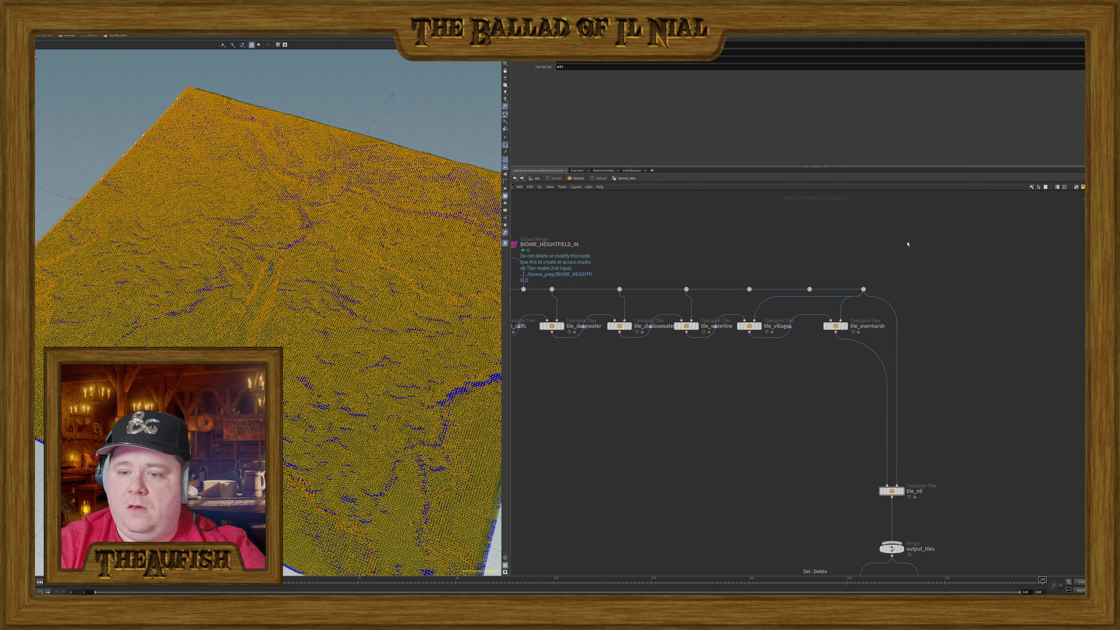
- Examine the input nodes and first tilers of the tile chain, including tile_ground's mask settings
middle_click_drag(713, 397, 968, 488)
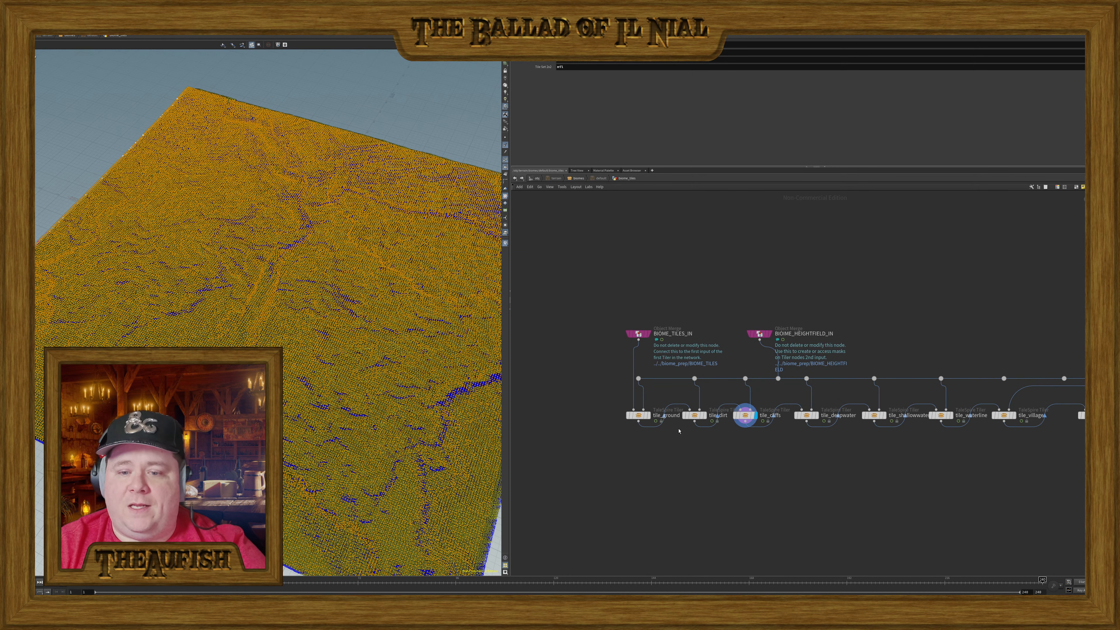
scroll(678, 431, "up", 5)
scroll(679, 431, "down", 1)
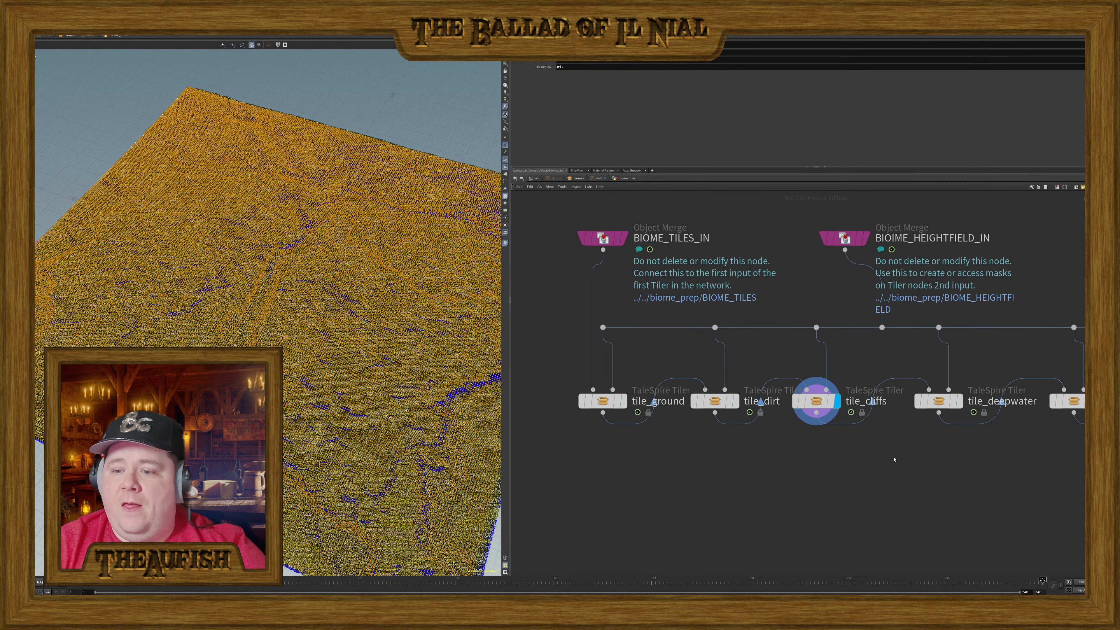
middle_click_drag(892, 458, 867, 439)
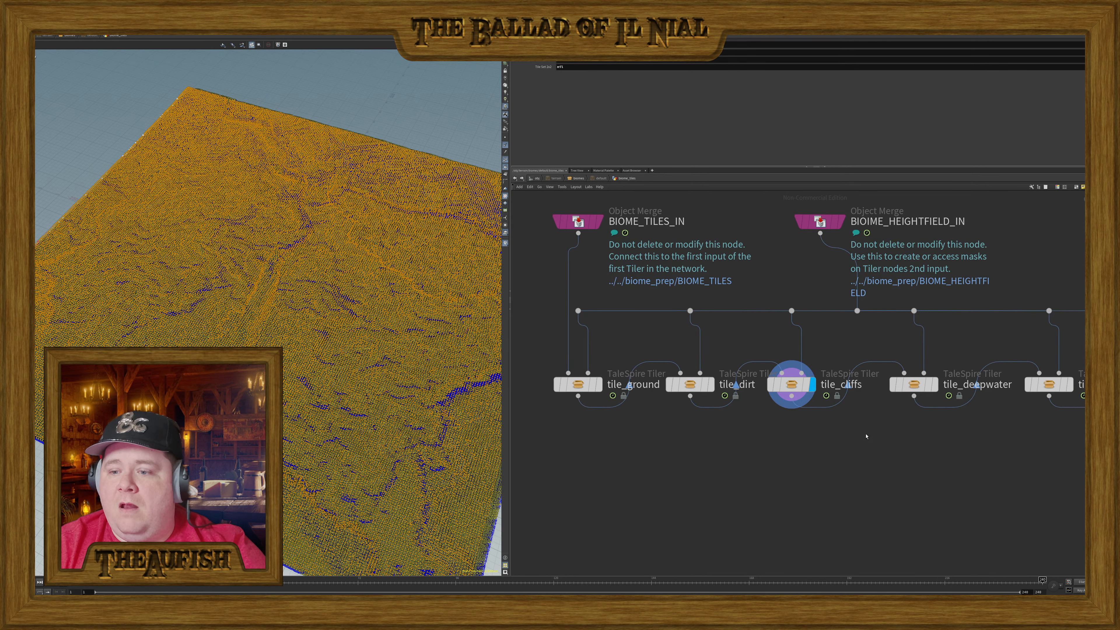
scroll(866, 436, "down", 2)
middle_click_drag(1006, 459, 999, 405)
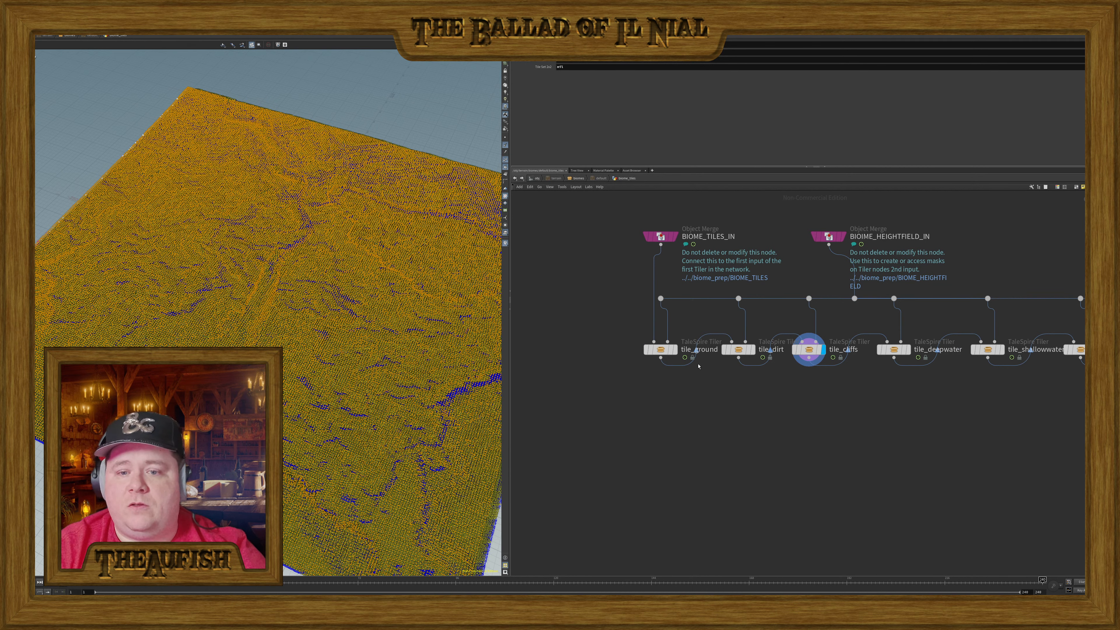
left_click(661, 350)
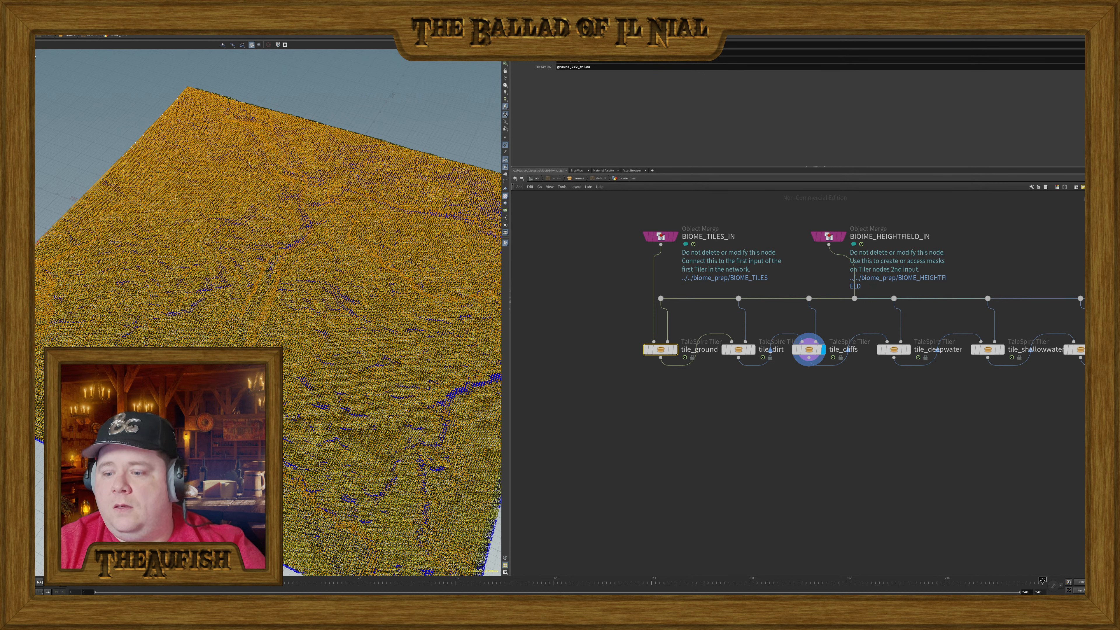
left_click(573, 383)
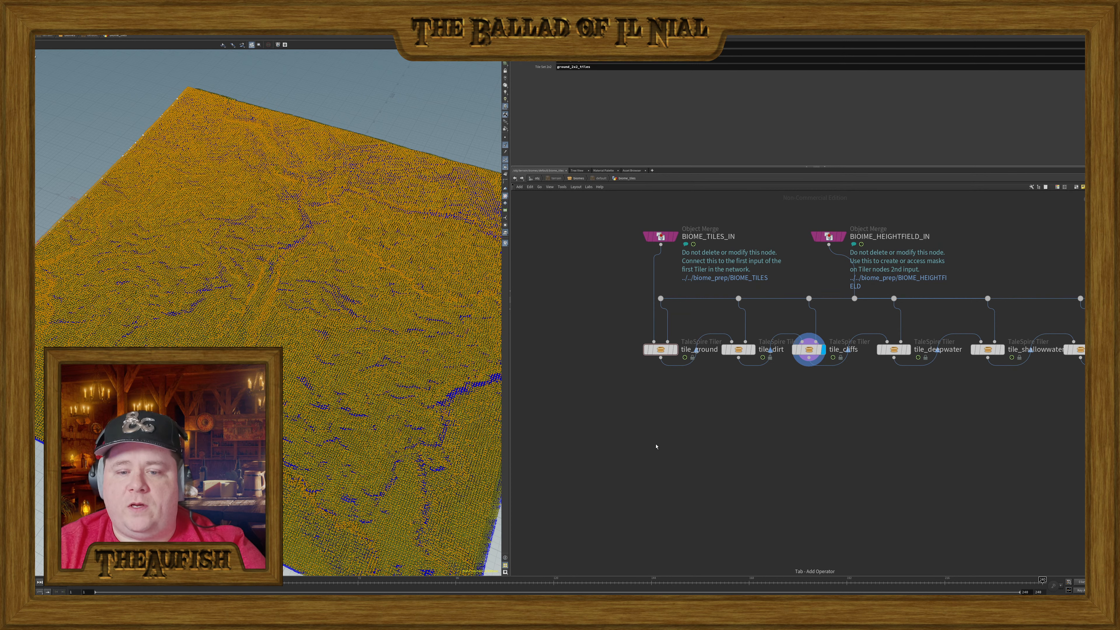
- Add a HeightField Copy Layer node fed from the heightfield wire dot above tile_ground and set its destination layer to mask
left_click(769, 415)
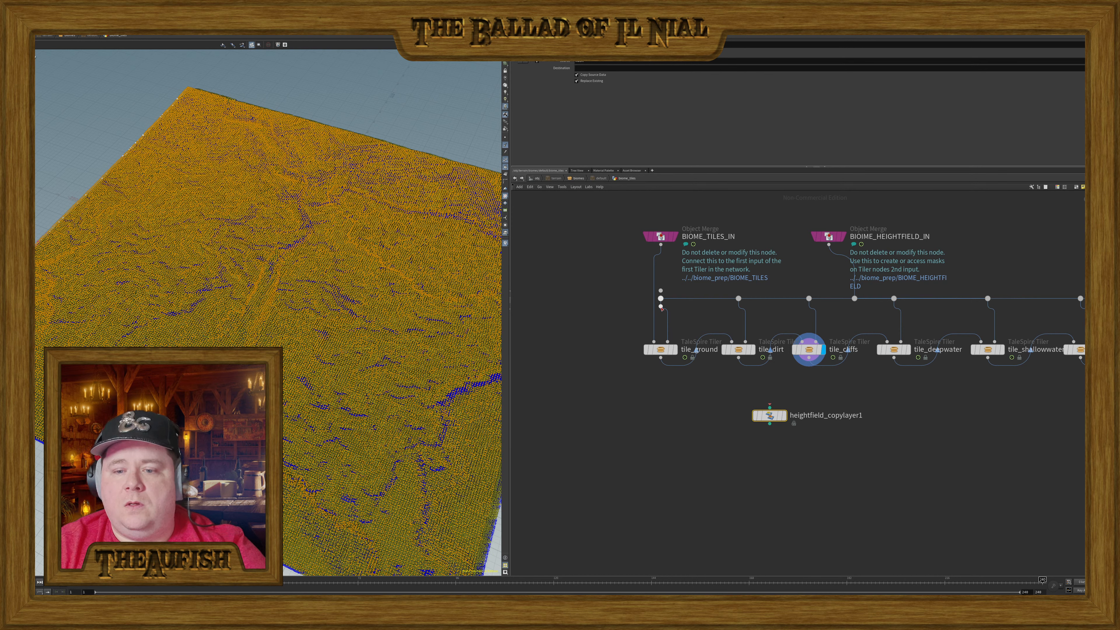
left_click_drag(660, 307, 1015, 521)
left_click(770, 406)
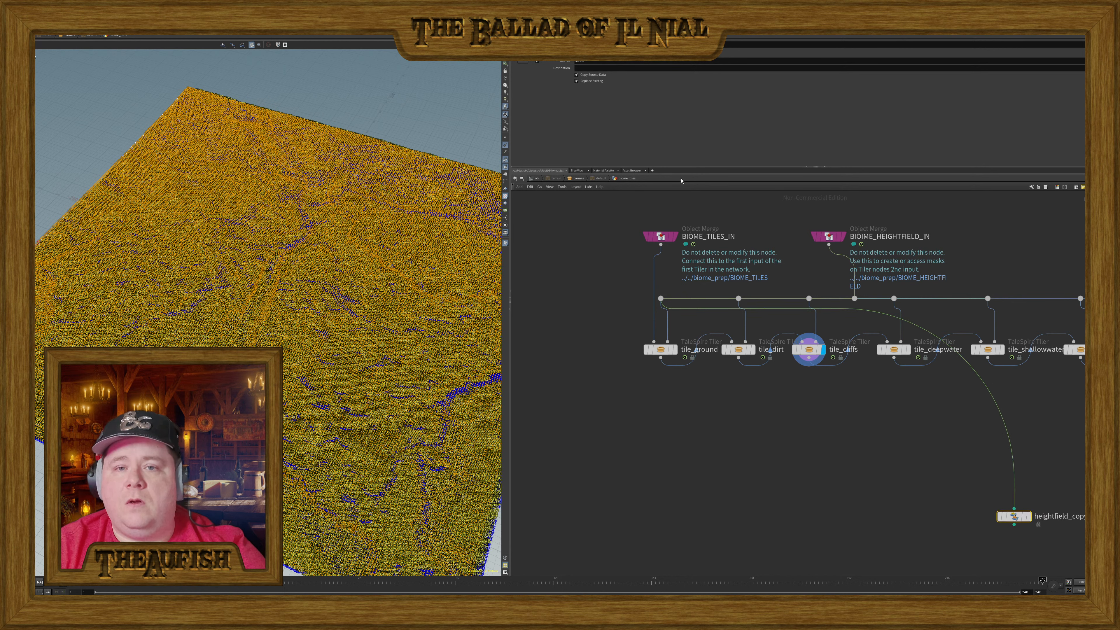
left_click(1076, 68)
type("mask")
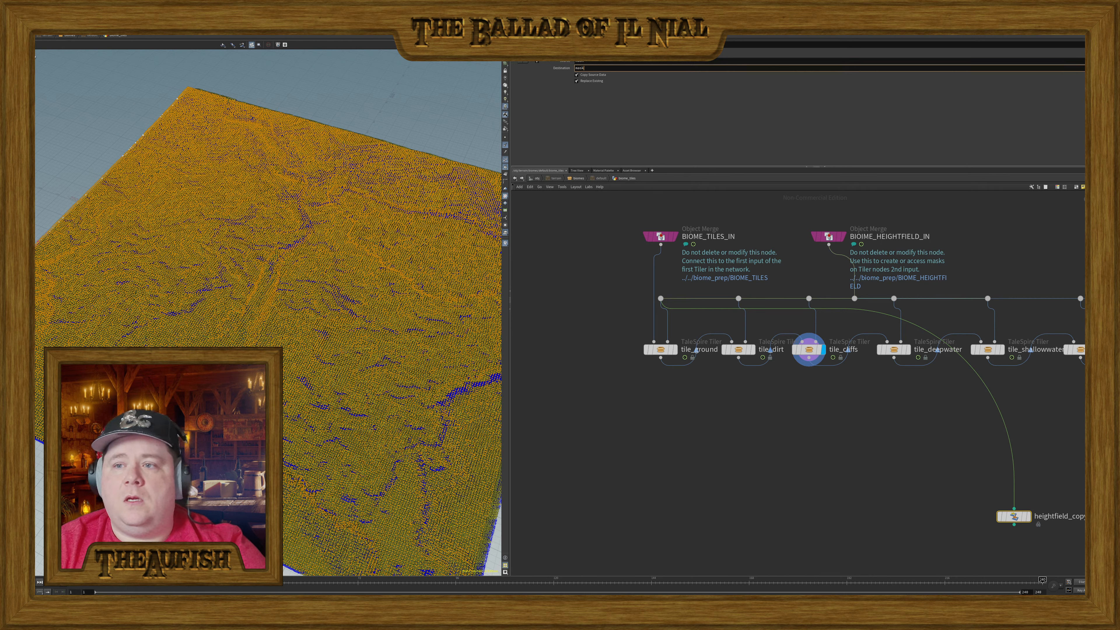
key("Return")
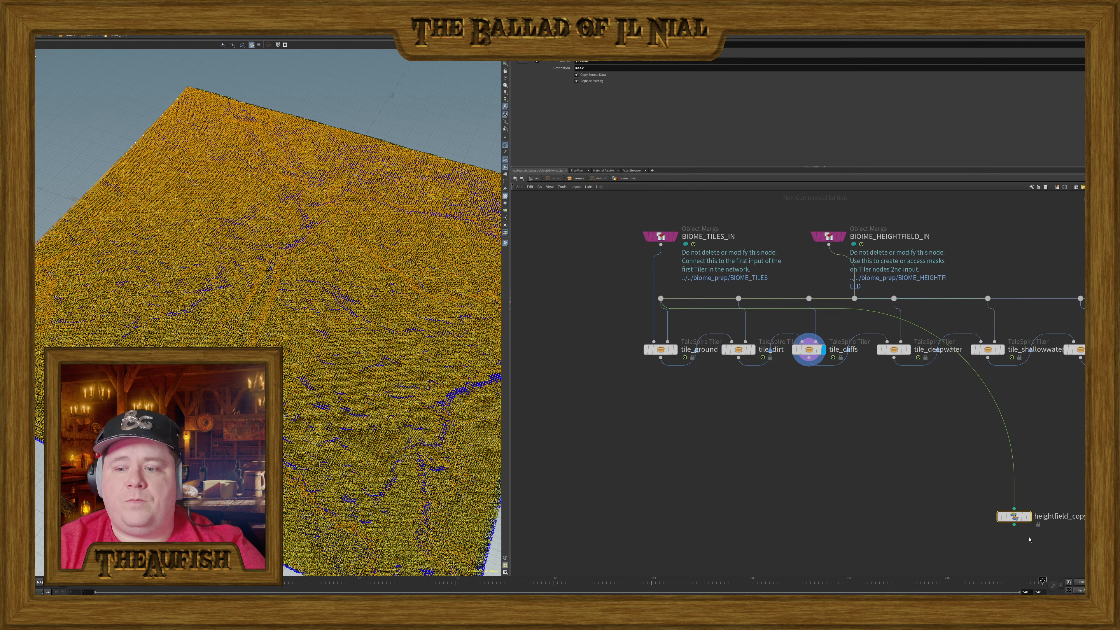
- Display the copy layer node to inspect the ground mask on the terrain, and check tile_ground's settings
left_click(1027, 516)
scroll(296, 356, "up", 5)
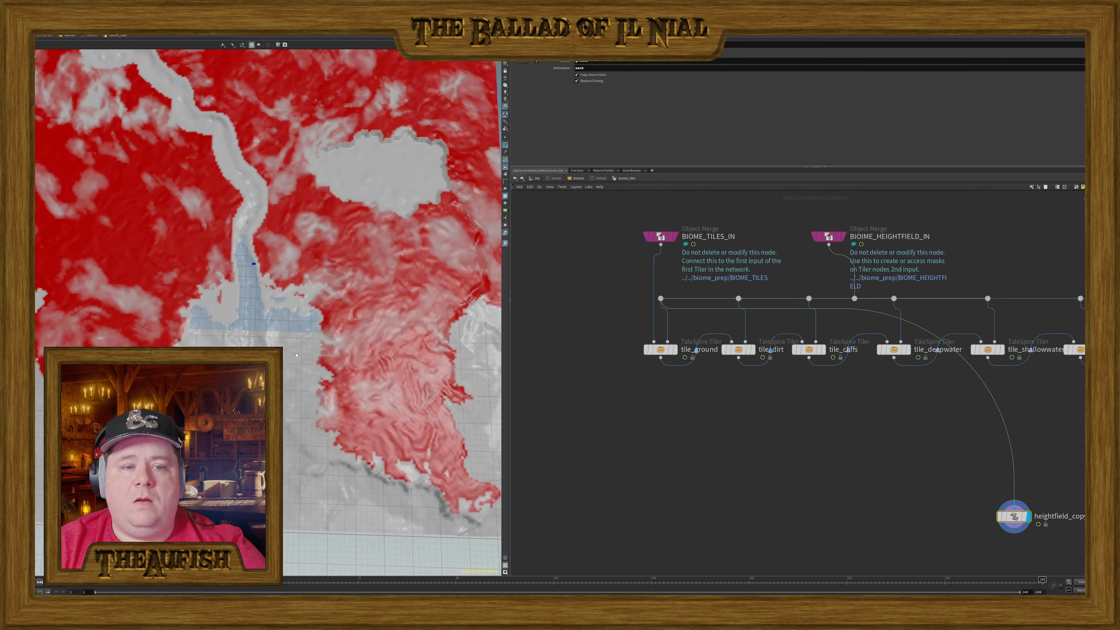
left_click_drag(296, 355, 268, 330)
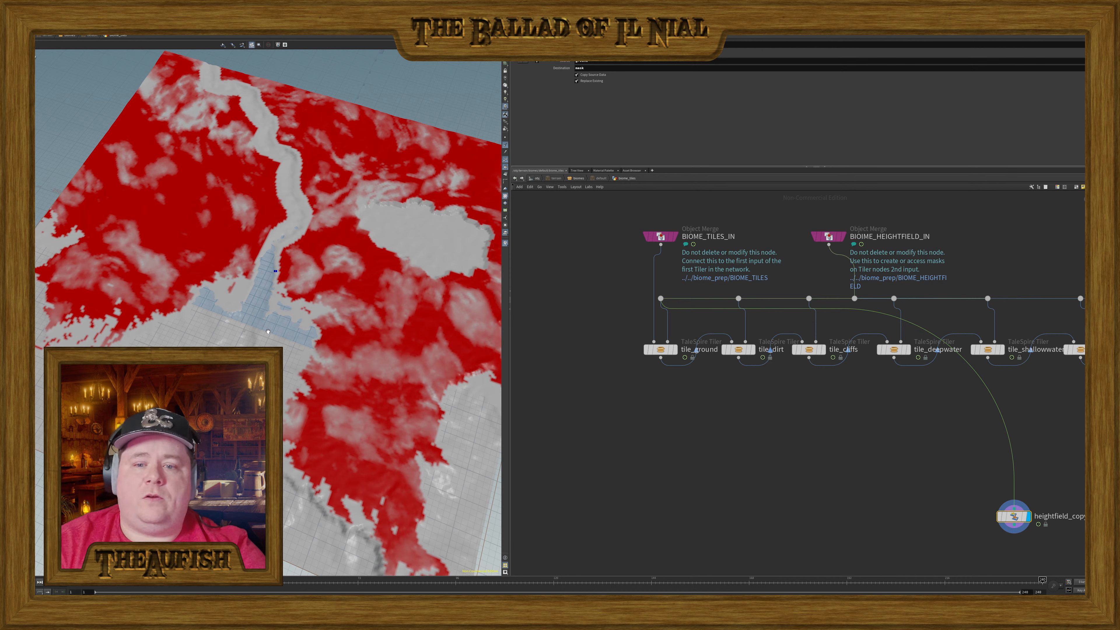
left_click(659, 349)
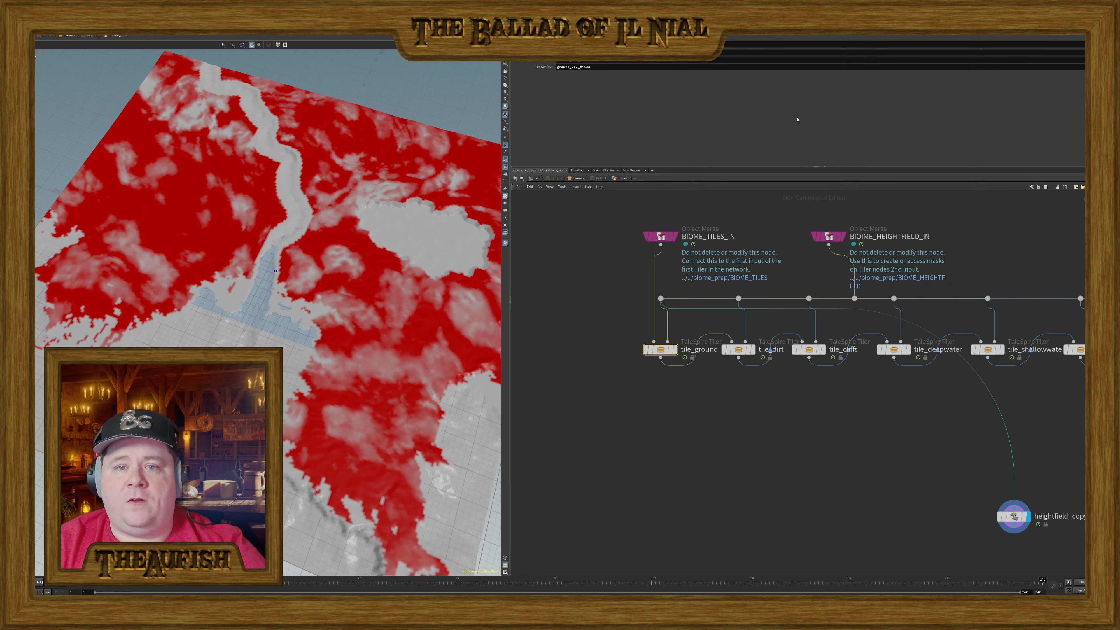
- Check tile_dirt's layer setting and preview the dirt mask on the terrain through the copy layer node
left_click(739, 349)
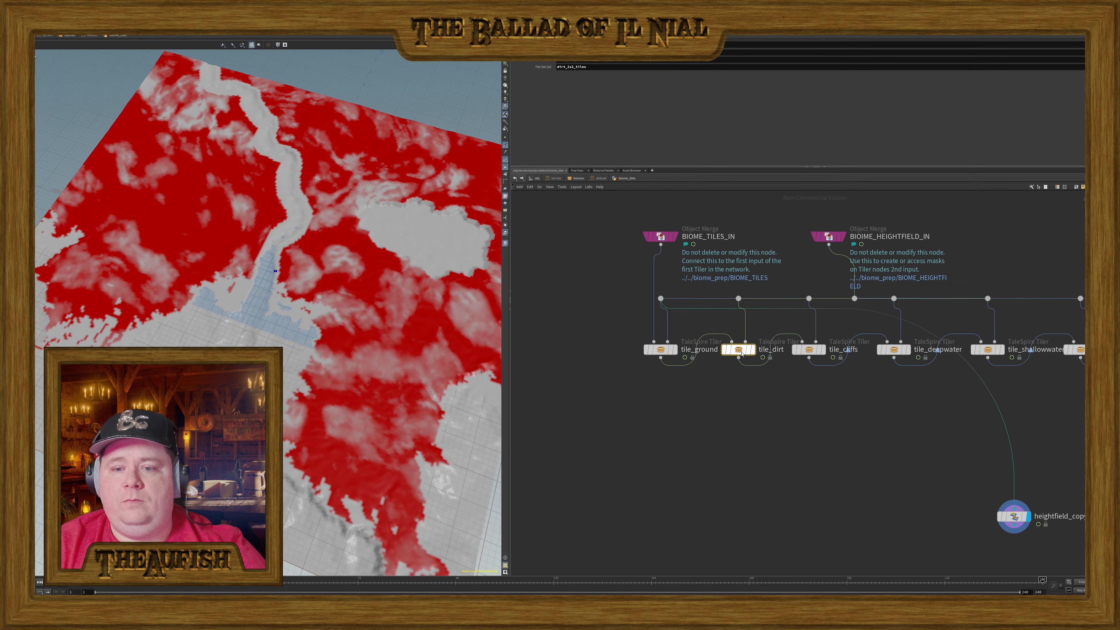
left_click(1010, 517)
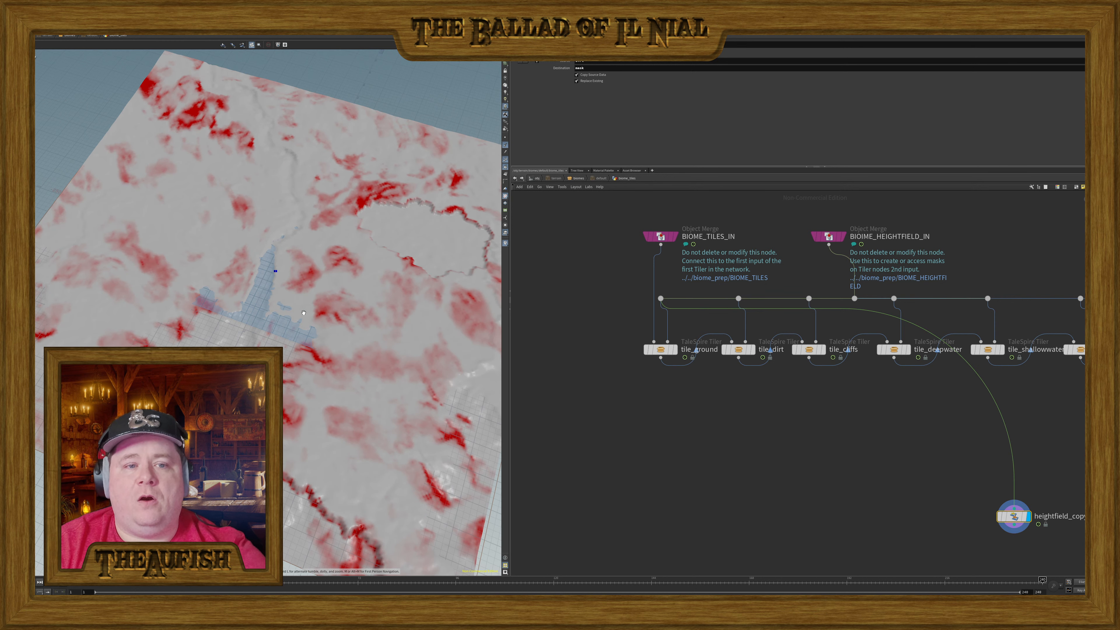
left_click_drag(169, 271, 173, 275)
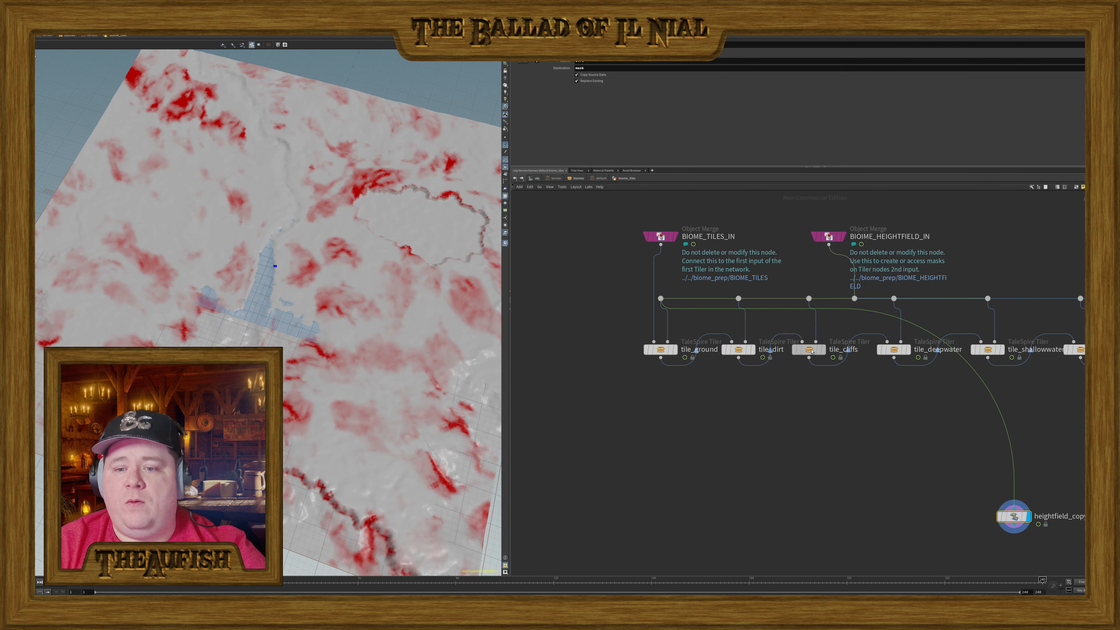
- Check tile_cliffs' layer setting, preview the cliffs mask through the copy layer node and inspect it from several angles
left_click(808, 349)
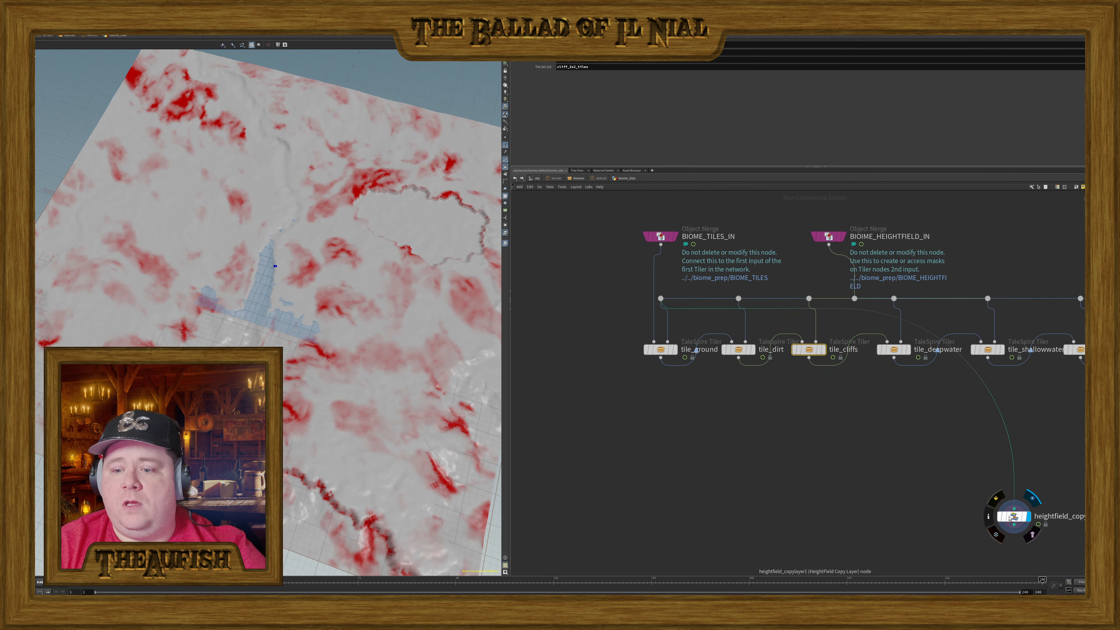
left_click(1020, 520)
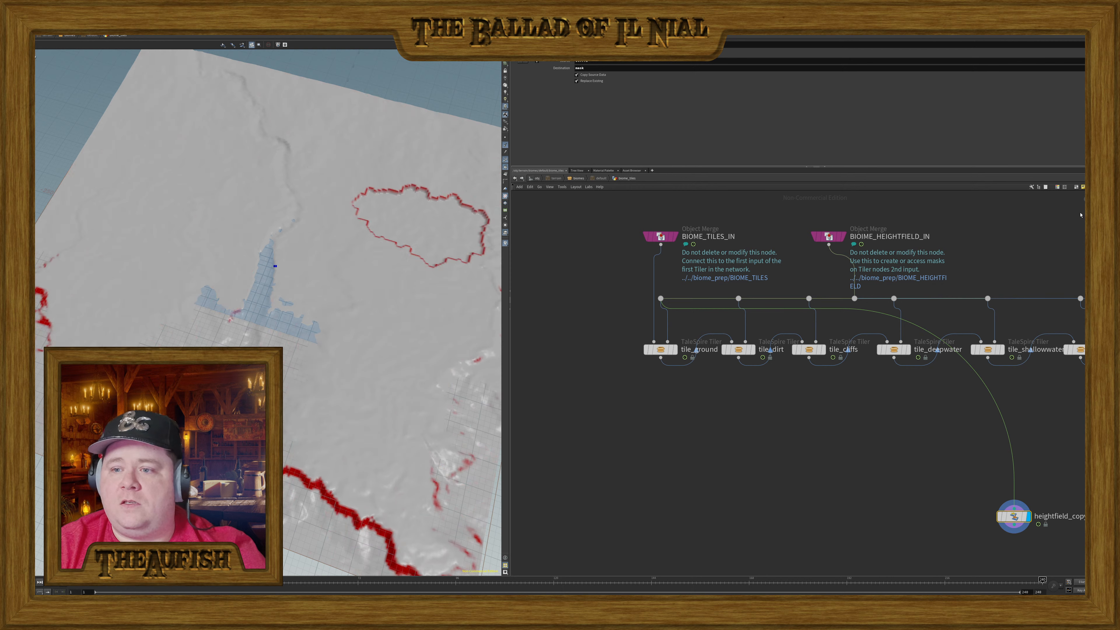
left_click_drag(288, 368, 295, 308)
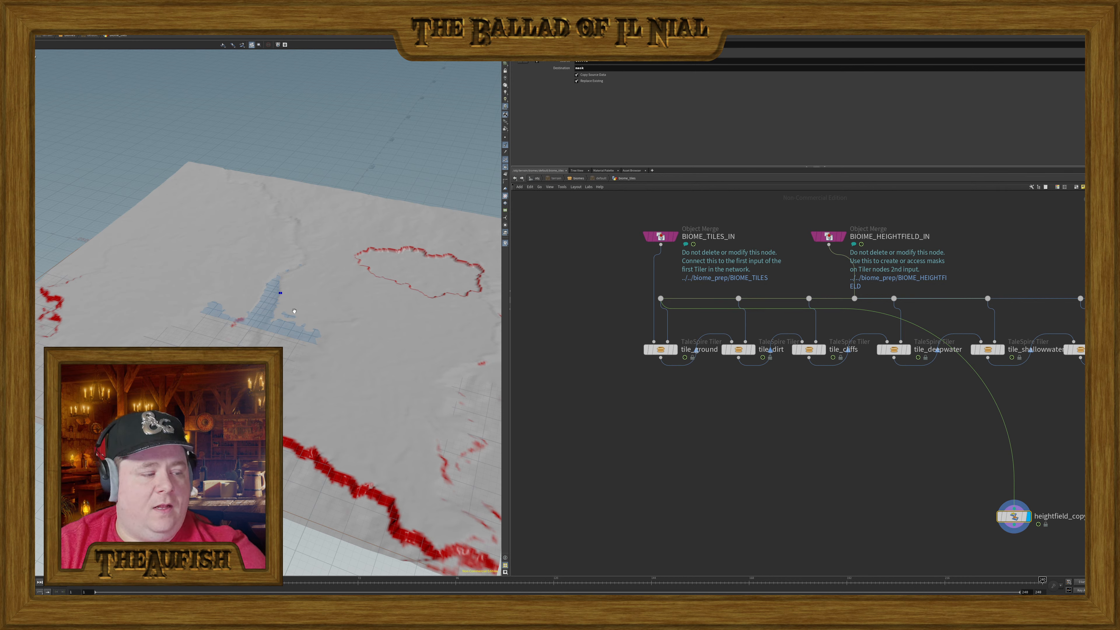
left_click_drag(335, 352, 336, 367)
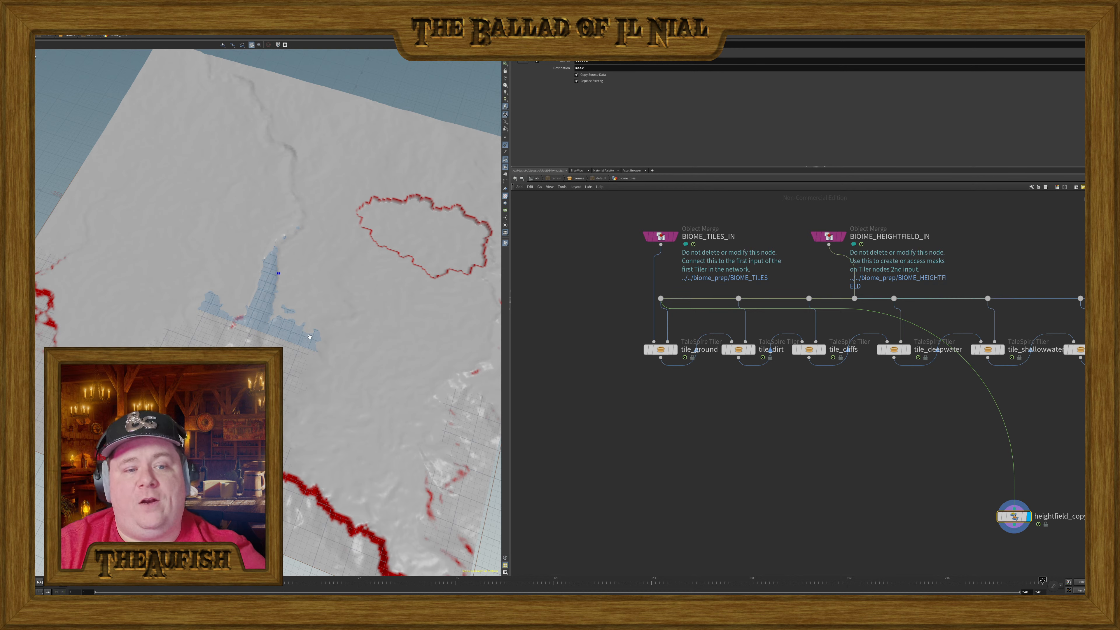
left_click_drag(307, 452, 309, 432)
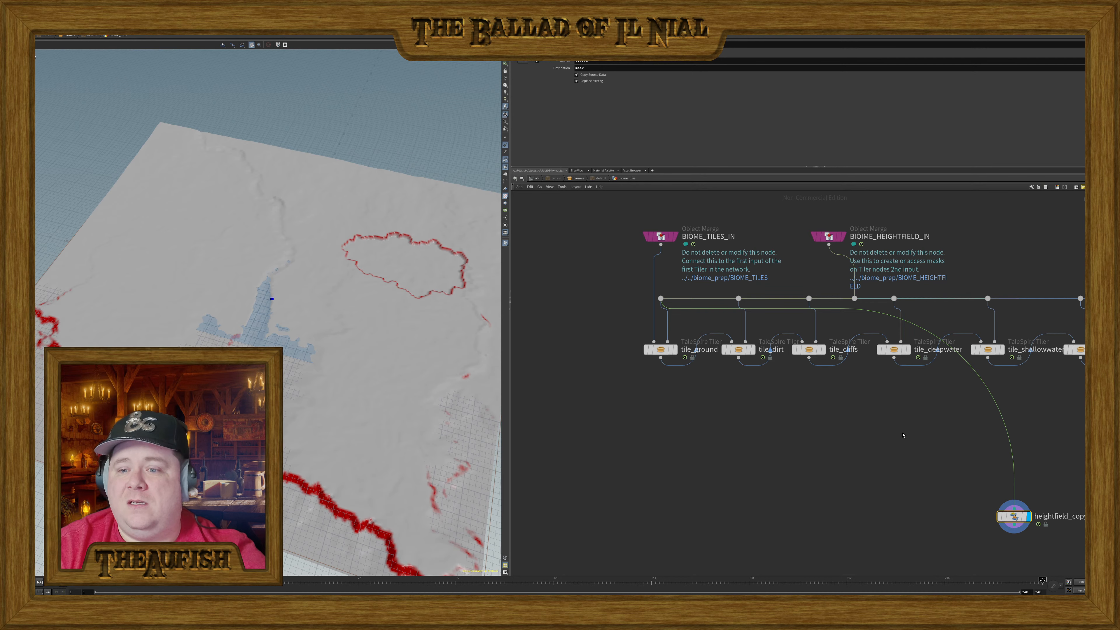
- Check tile_deepwater's layer setting and use heightfield_copylayer1 to preview the waterline mask on the terrain
middle_click_drag(903, 435, 722, 423)
mouse_move(626, 340)
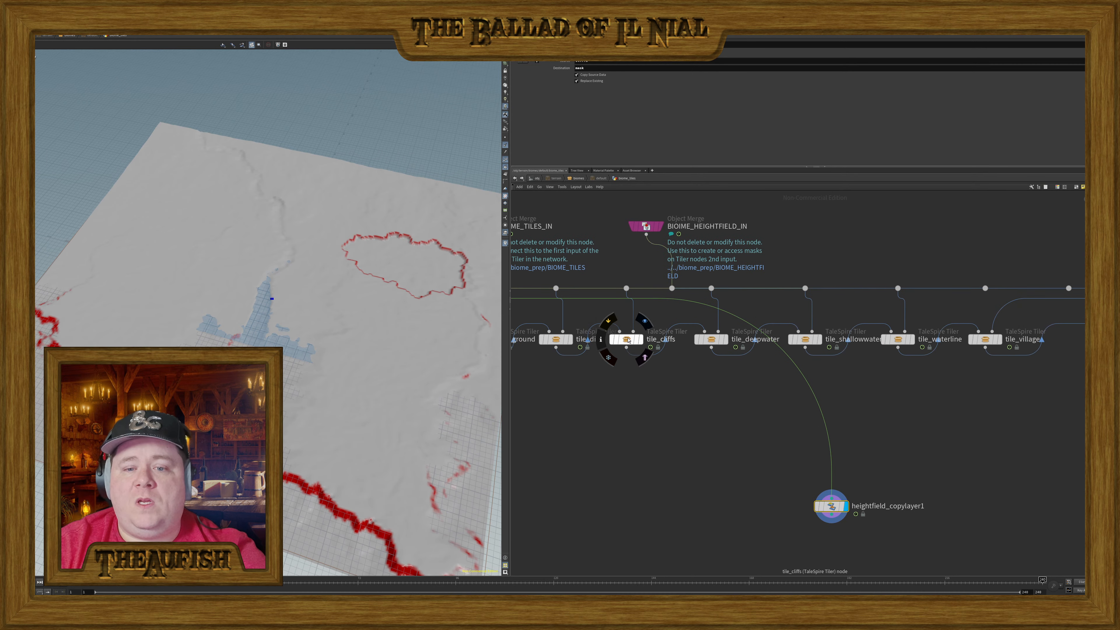
left_click(711, 338)
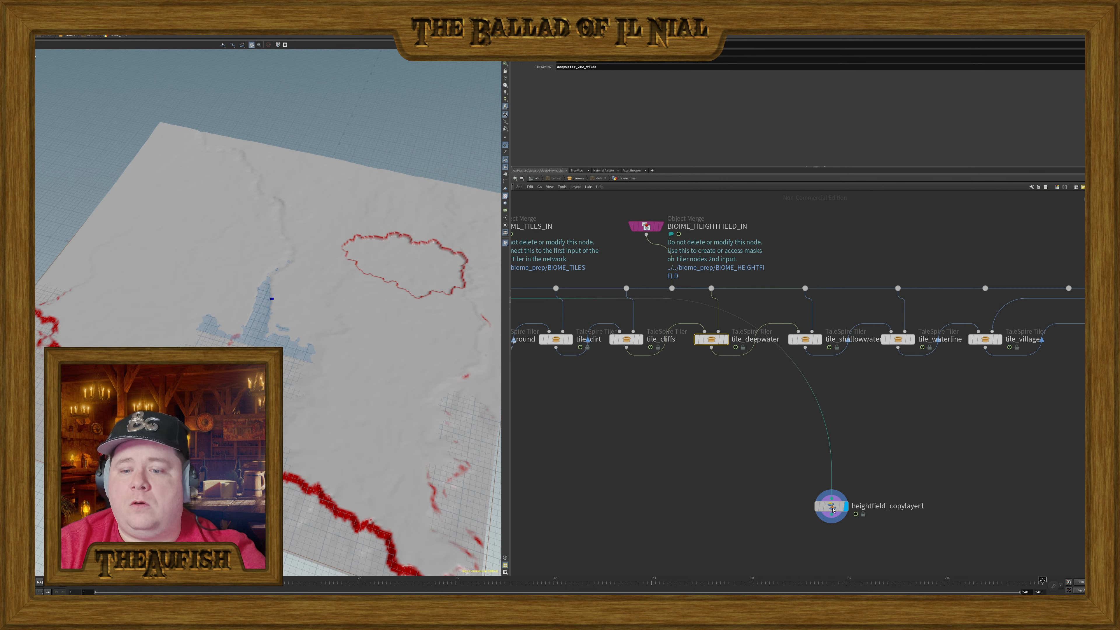
left_click(831, 506)
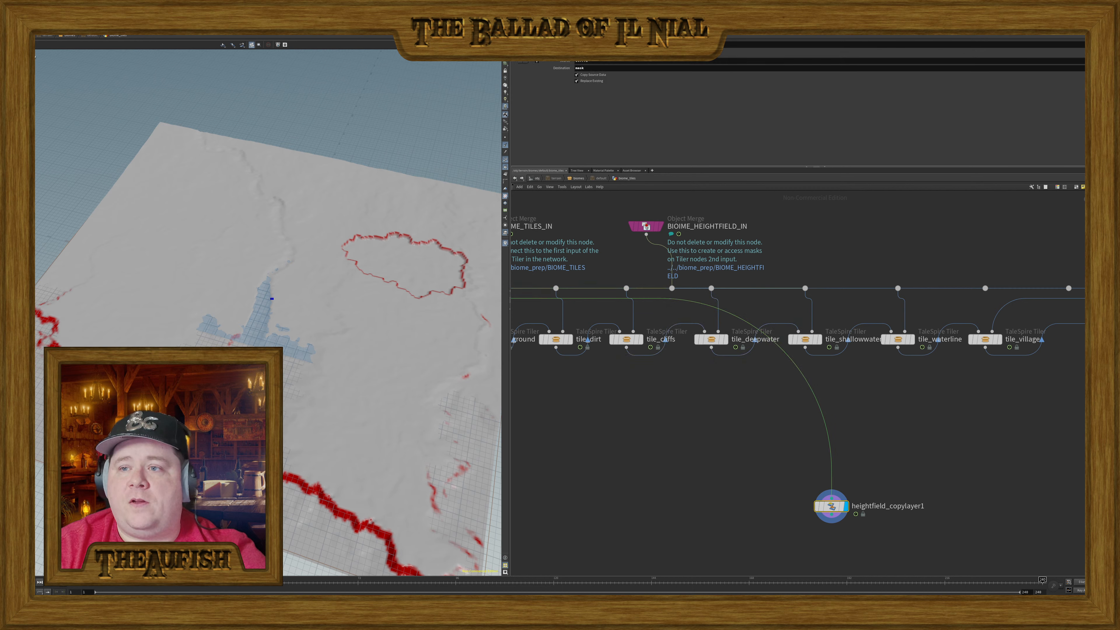
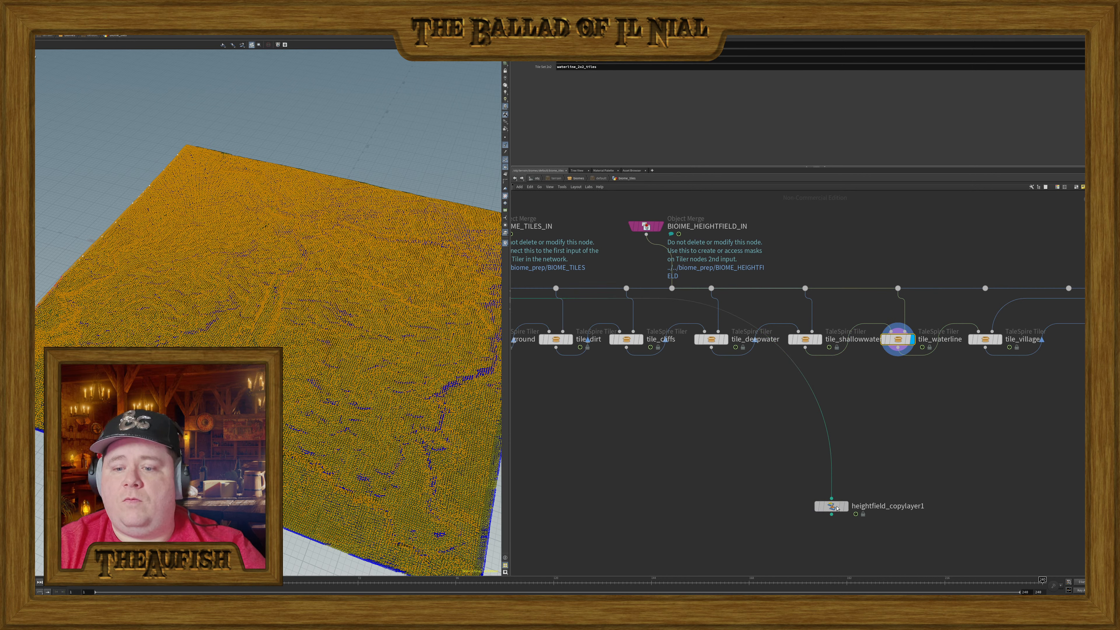
left_click(833, 507)
left_click(845, 506)
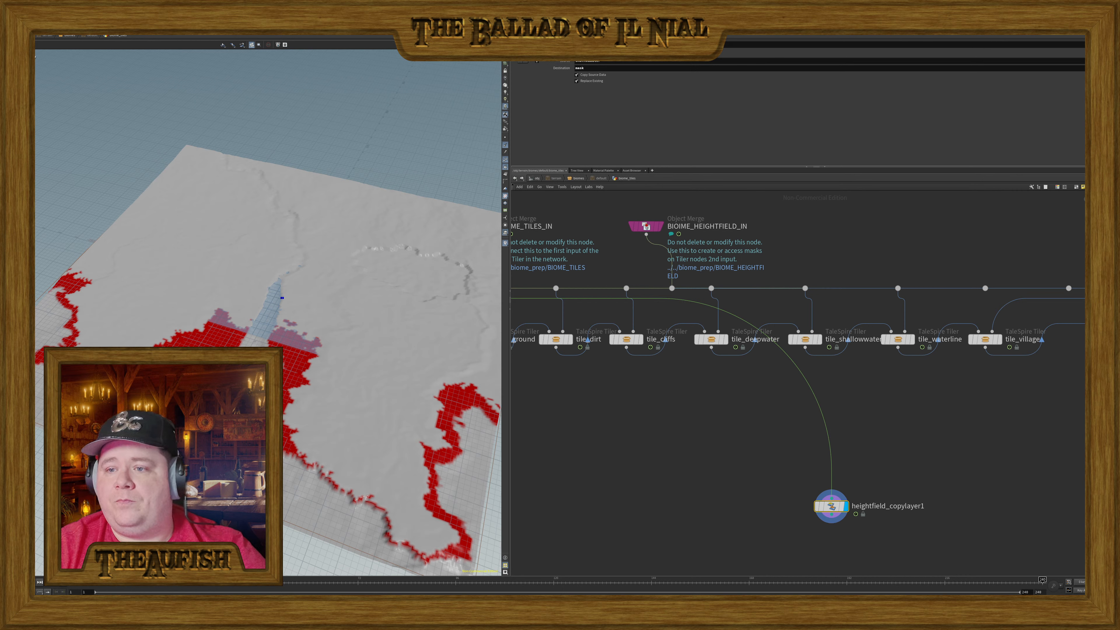
- Check tile_village's layer setting and use heightfield_copylayer1 to preview its mask and the river and lake areas on the terrain
left_click_drag(399, 331, 397, 365)
middle_click_drag(397, 365, 242, 355)
middle_click_drag(988, 365, 820, 366)
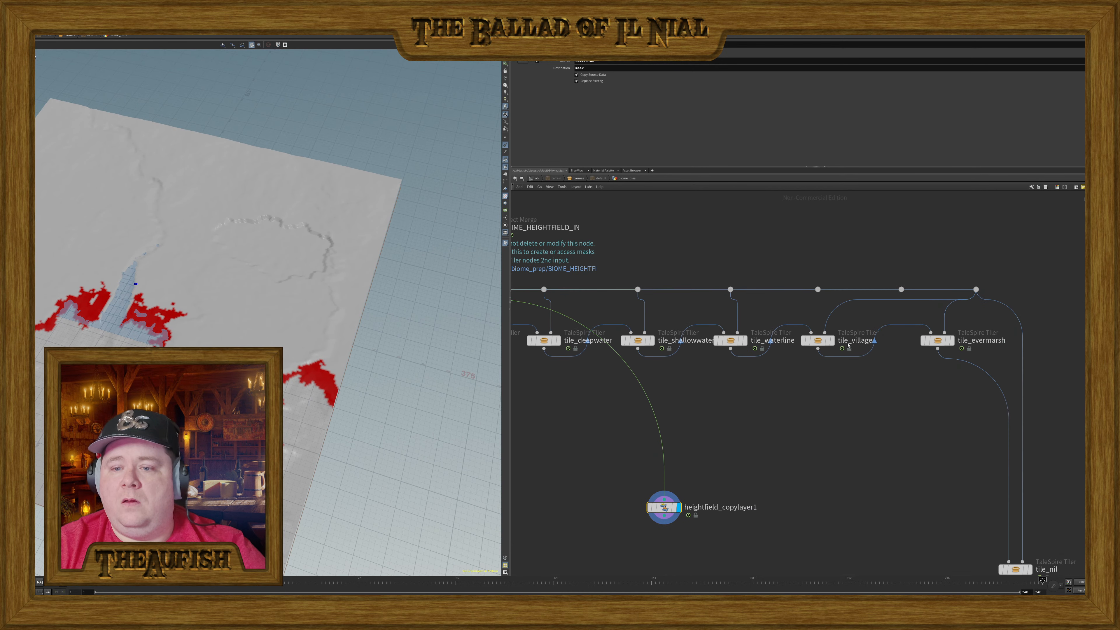
left_click(830, 343)
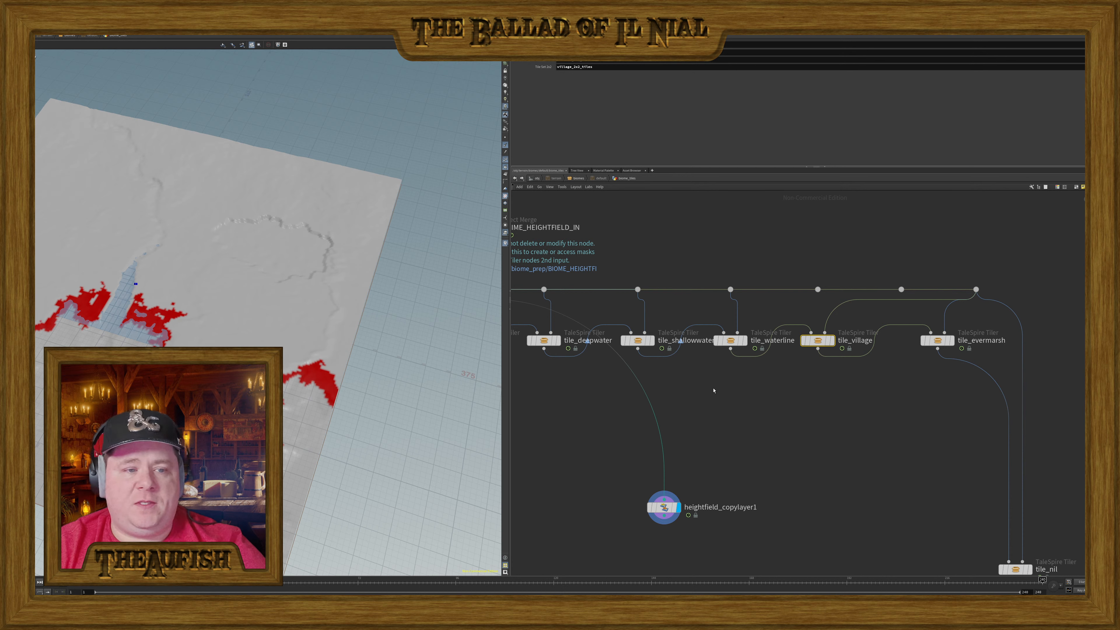
left_click_drag(309, 273, 318, 295)
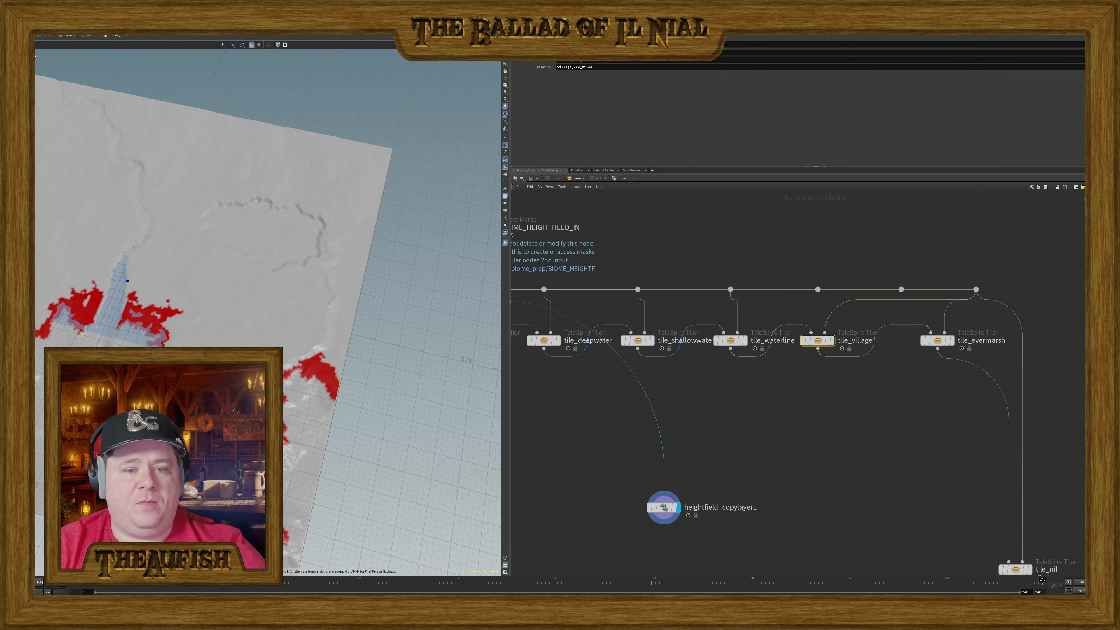
left_click(664, 506)
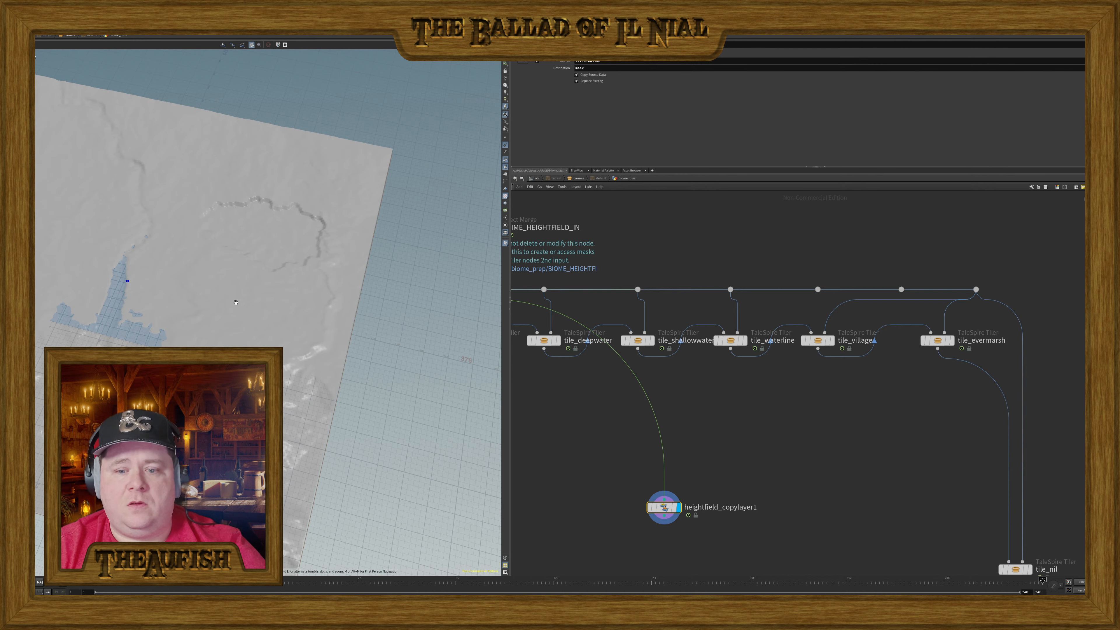
left_click_drag(183, 324, 169, 343, "alt")
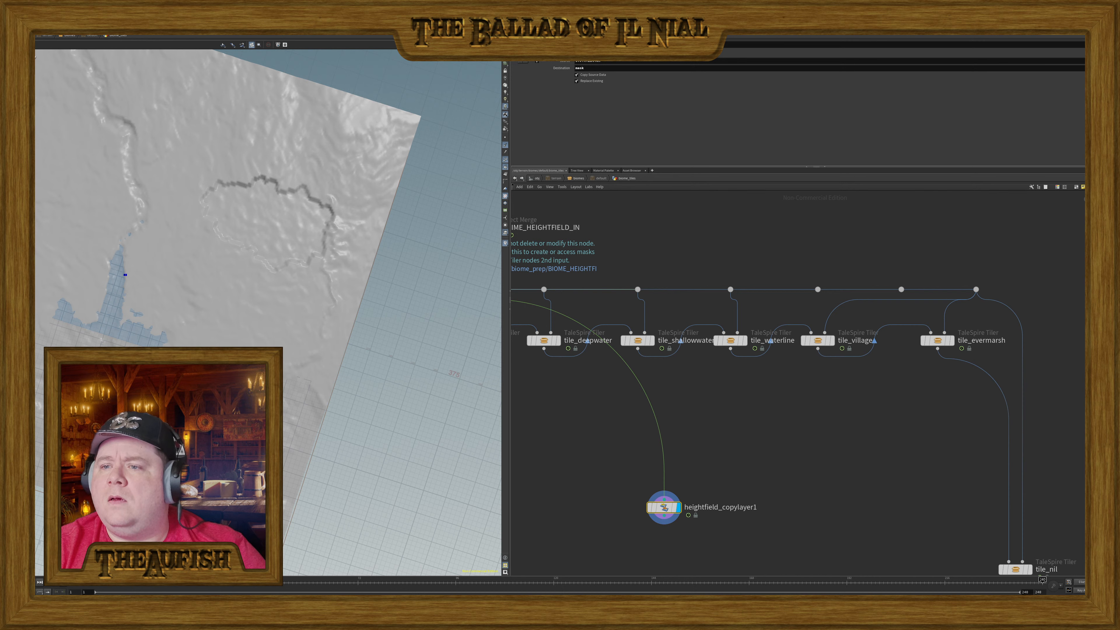
left_click(1095, 90)
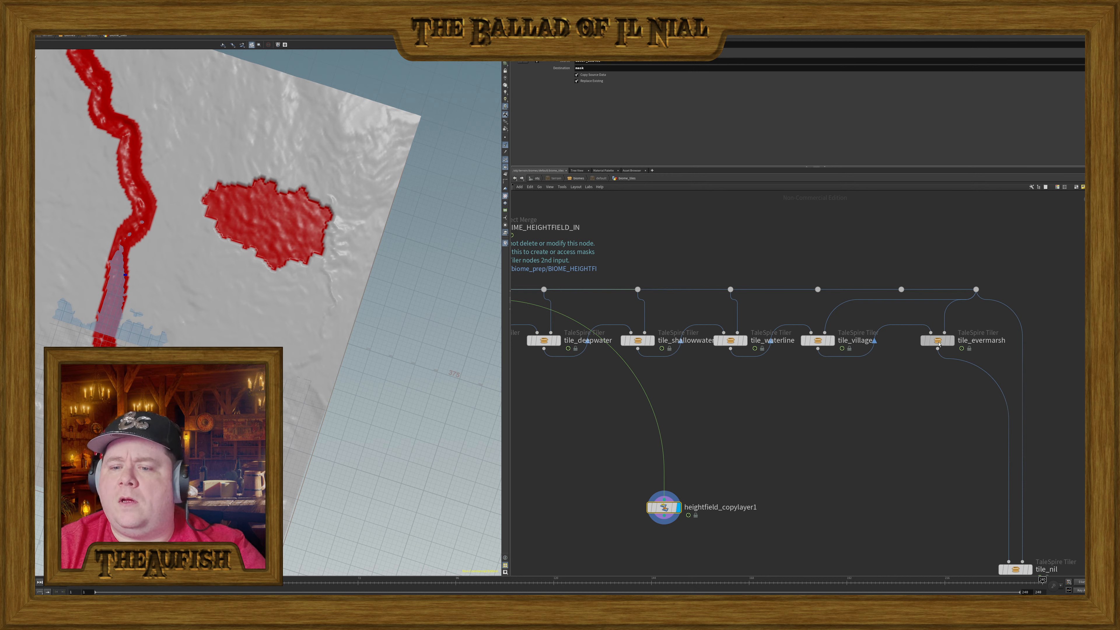
- Move tile_evermarsh closer to tile_village, check its output and preview the lake area's mask through heightfield_copylayer1
left_click_drag(939, 344, 917, 344)
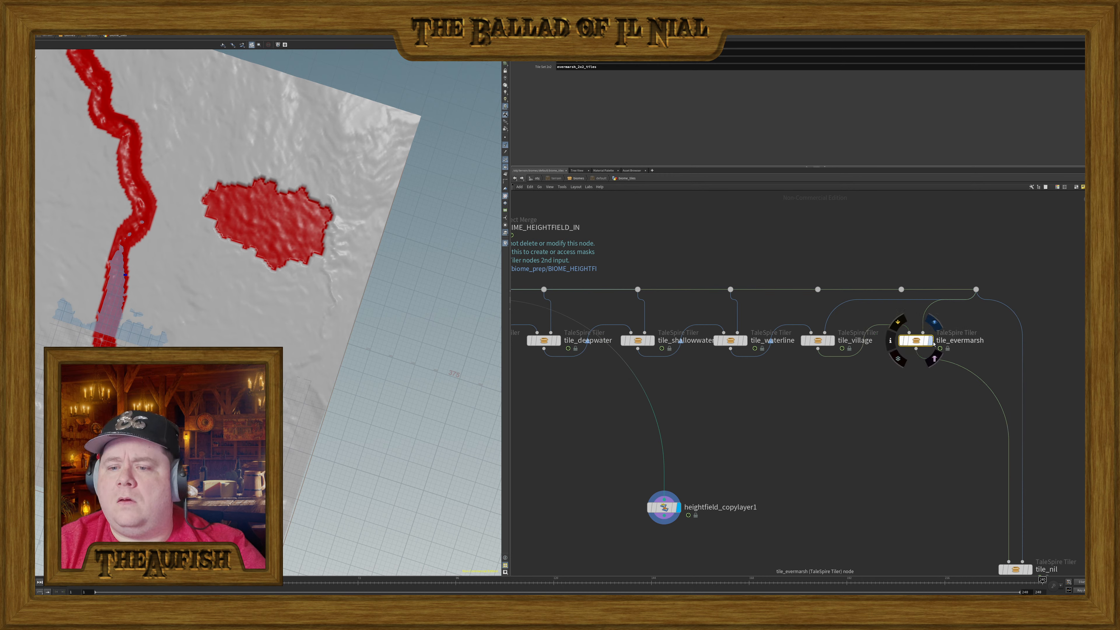
left_click(930, 342)
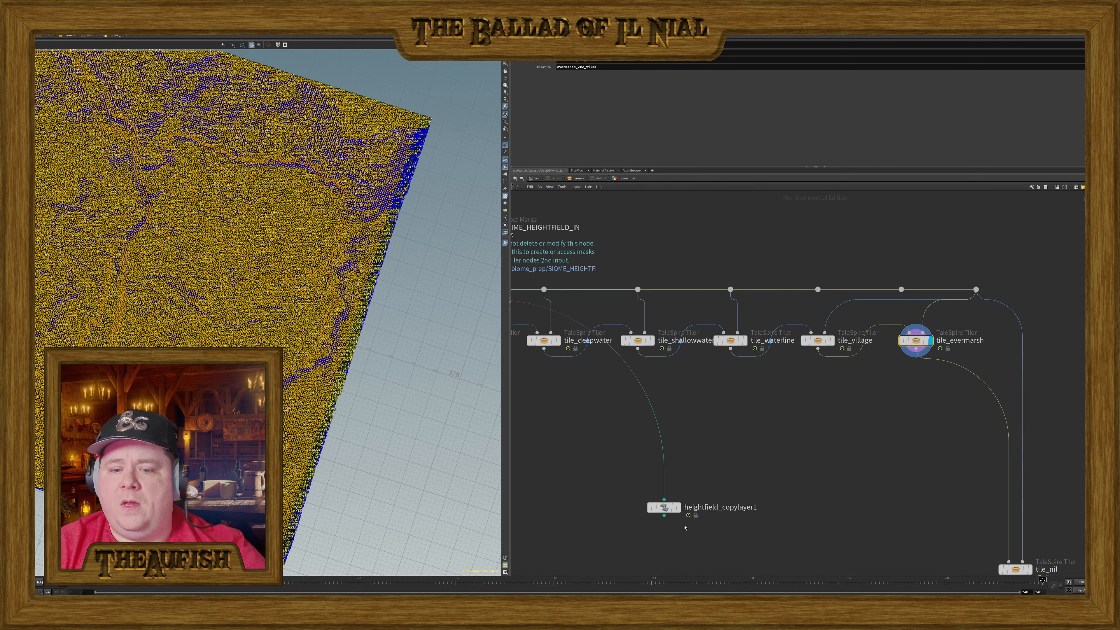
left_click(664, 507)
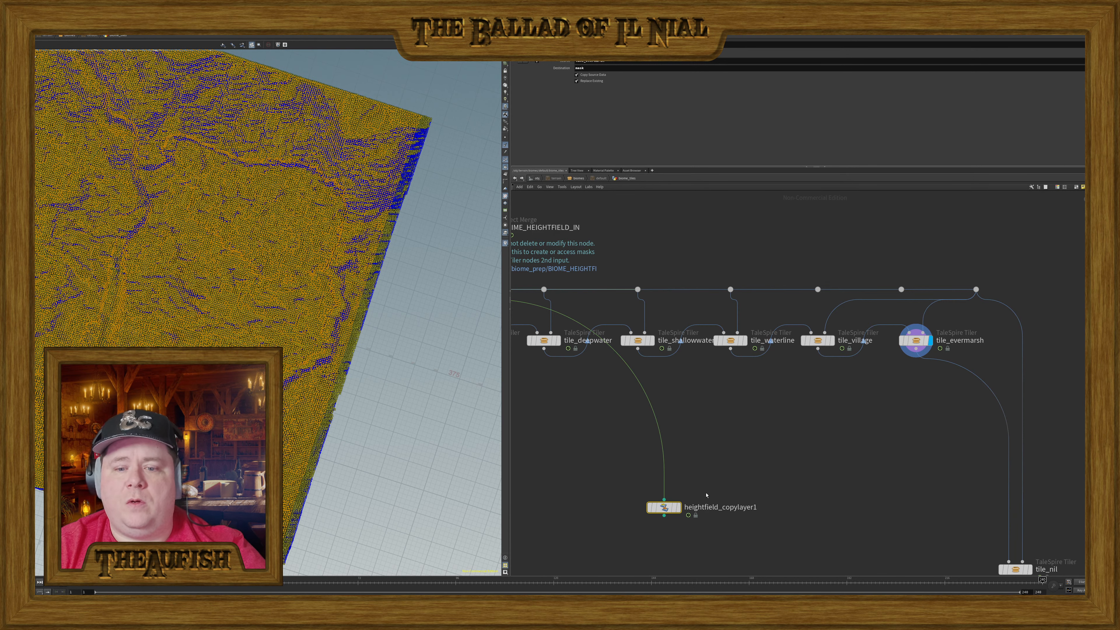
left_click(678, 507)
left_click_drag(207, 220, 196, 255)
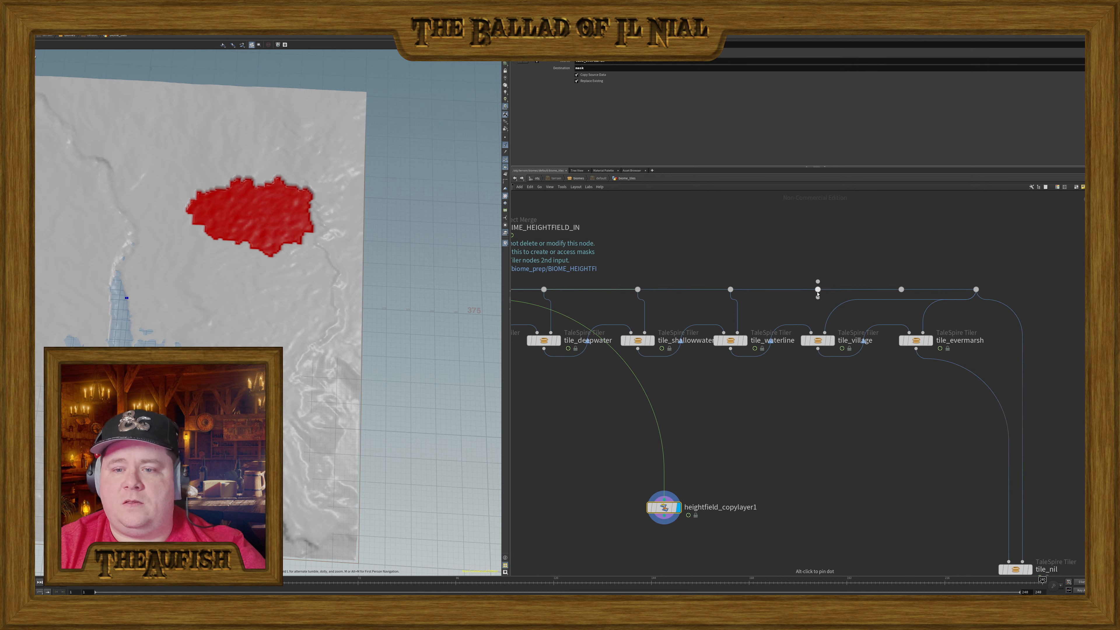
- Rewire the second inputs of tile_village and tile_evermarsh to the network dots directly above them
left_click_drag(901, 296, 923, 334)
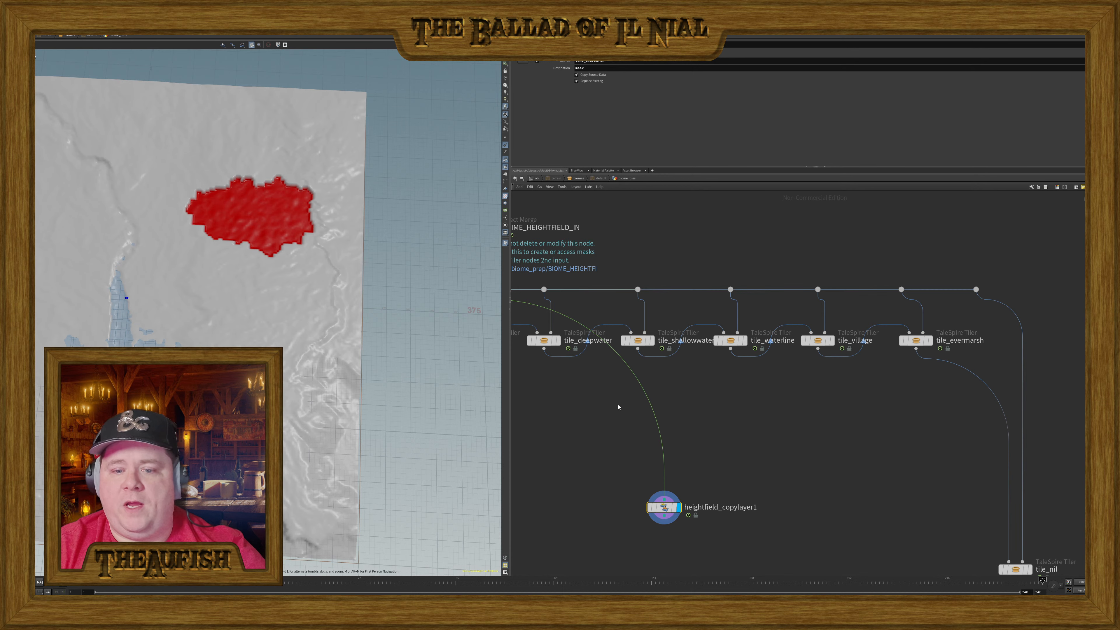
middle_click_drag(899, 462, 851, 362)
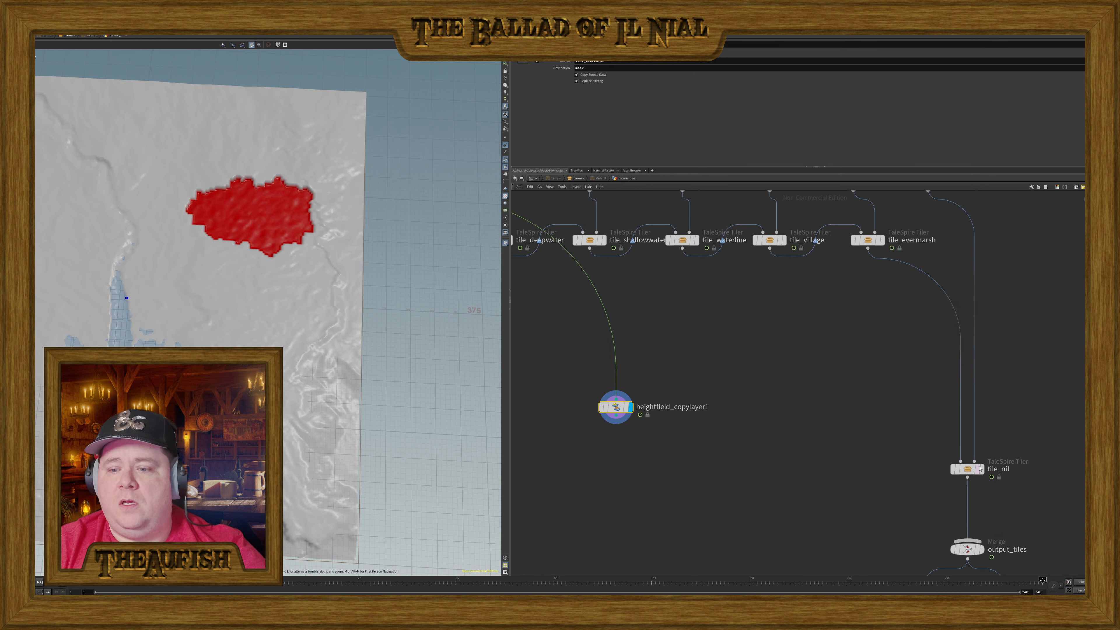
middle_click_drag(767, 299, 856, 383)
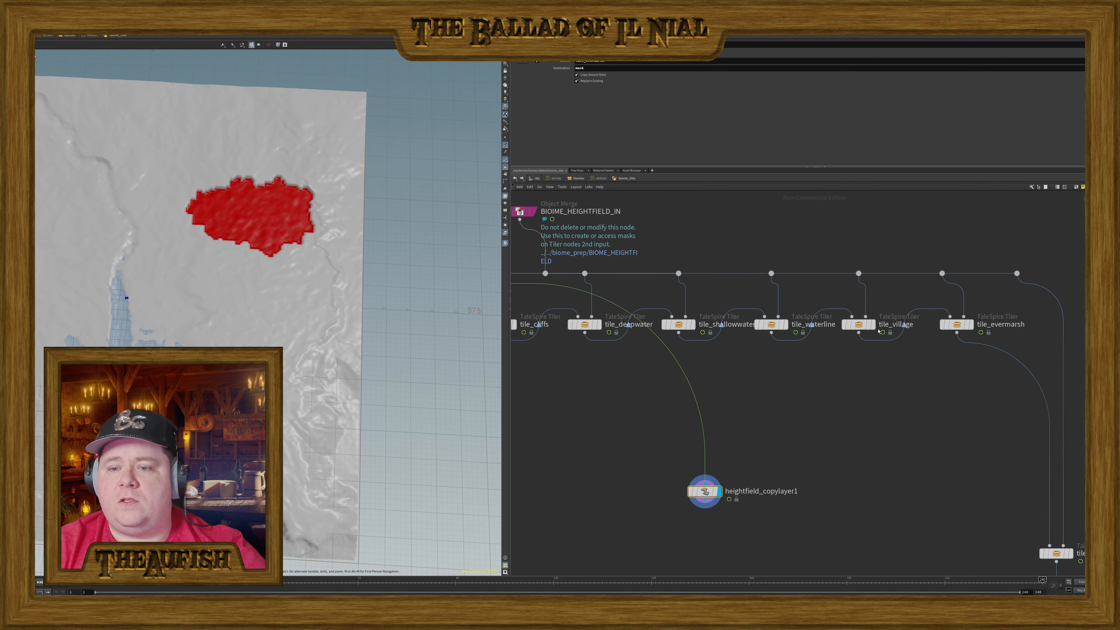
- Recheck tile_village's layer setting and preview the village mask on the terrain through heightfield_copylayer1
left_click(857, 324)
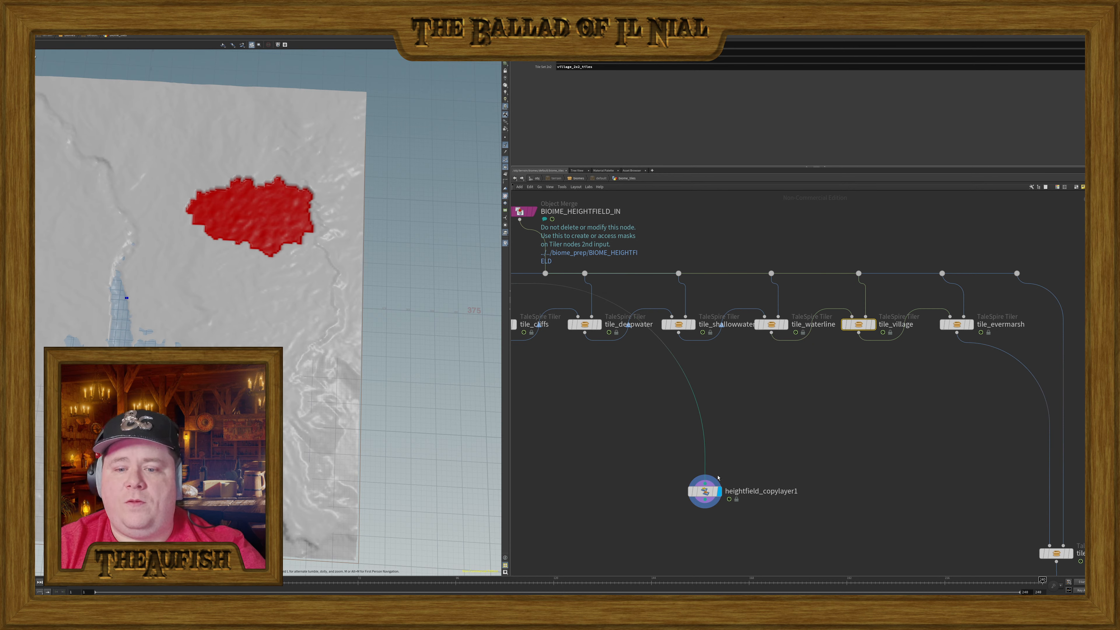
left_click(710, 491)
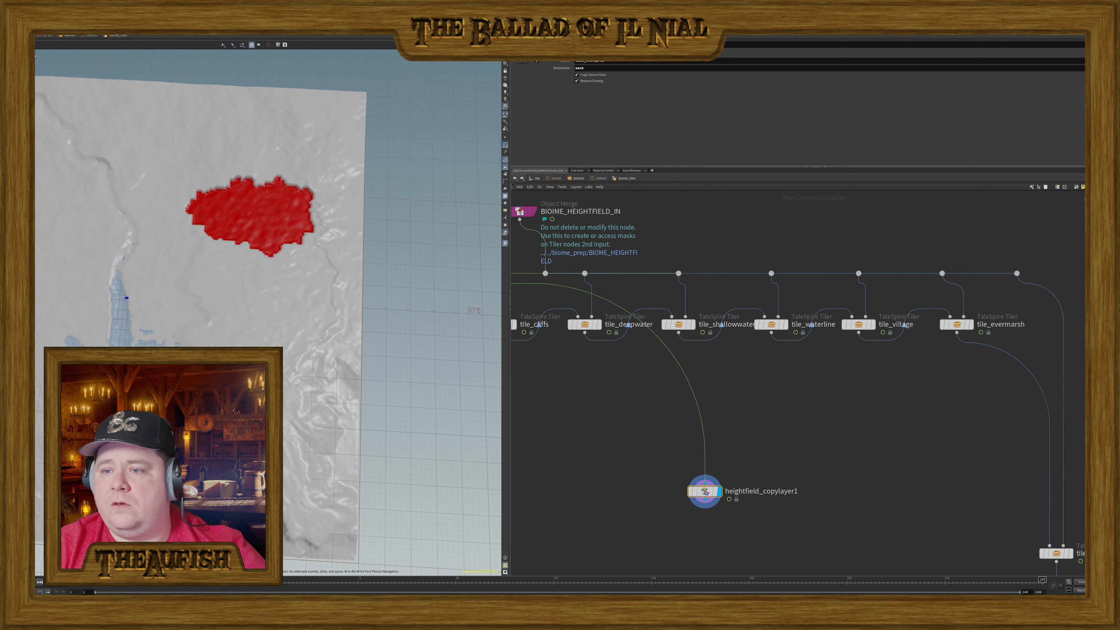
left_click(778, 434)
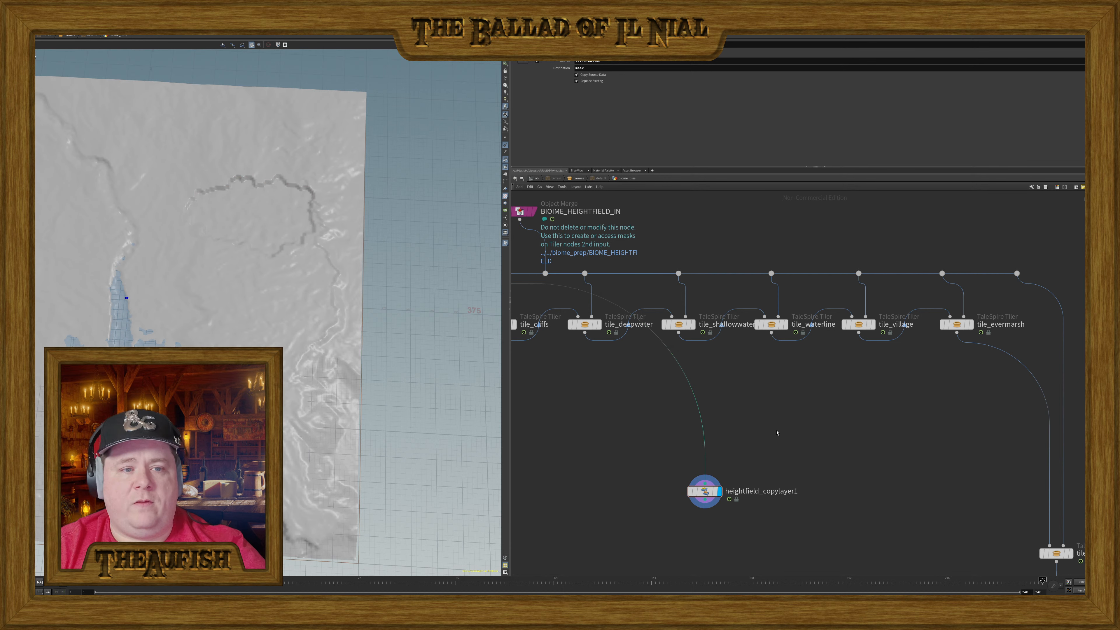
left_click_drag(282, 309, 356, 337, "alt")
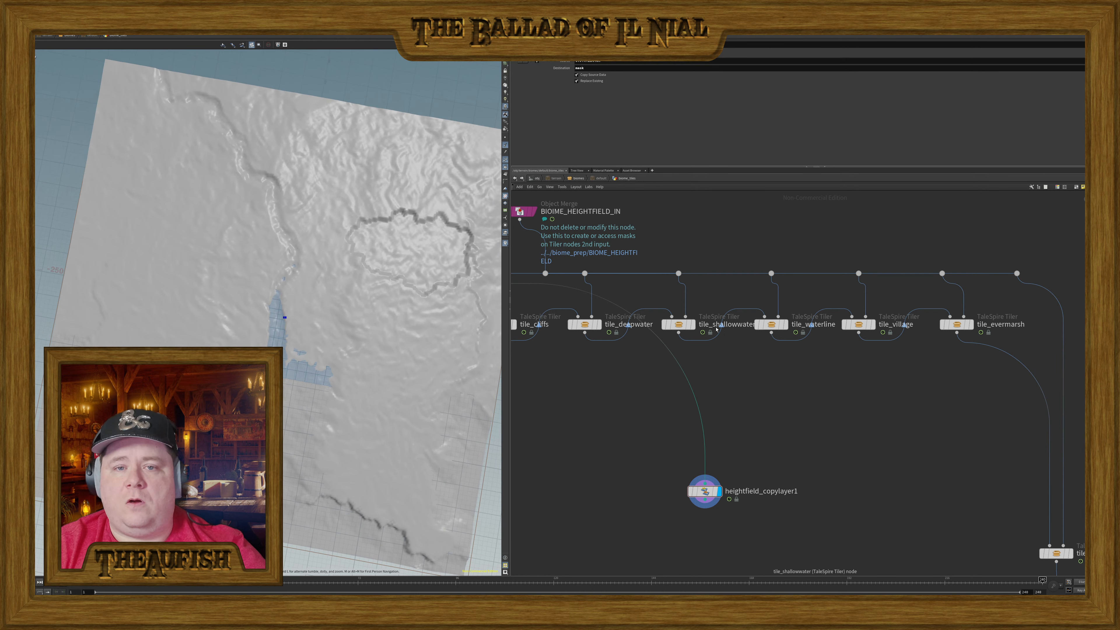
- Leave the default biome's tile network, return to the terrain network and enter the add_features node in the Set regions box
left_click(579, 178)
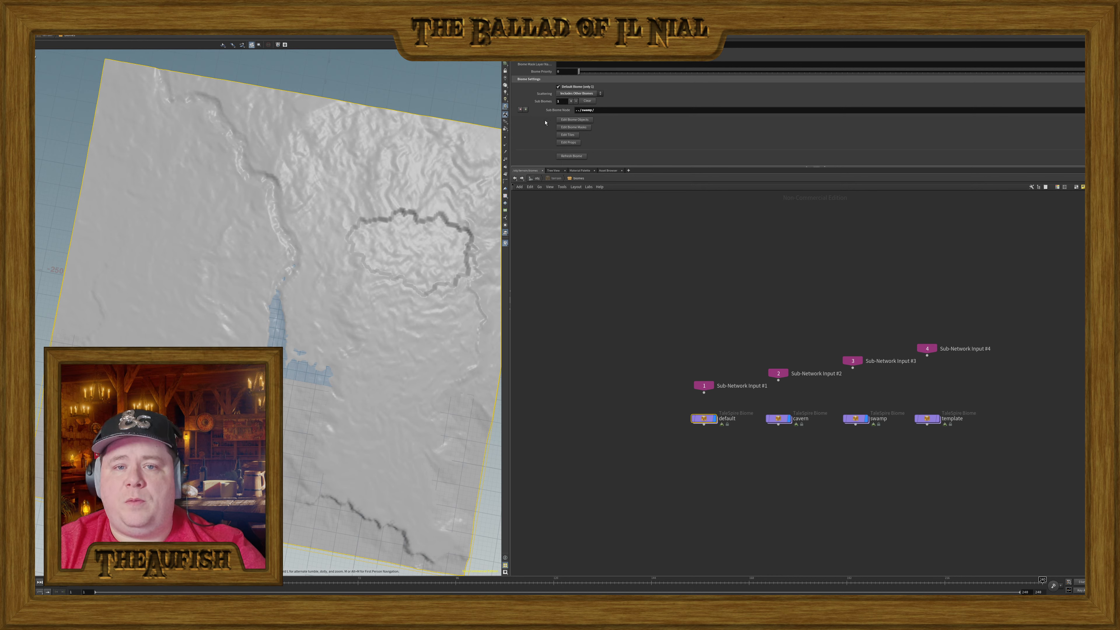
left_click(568, 134)
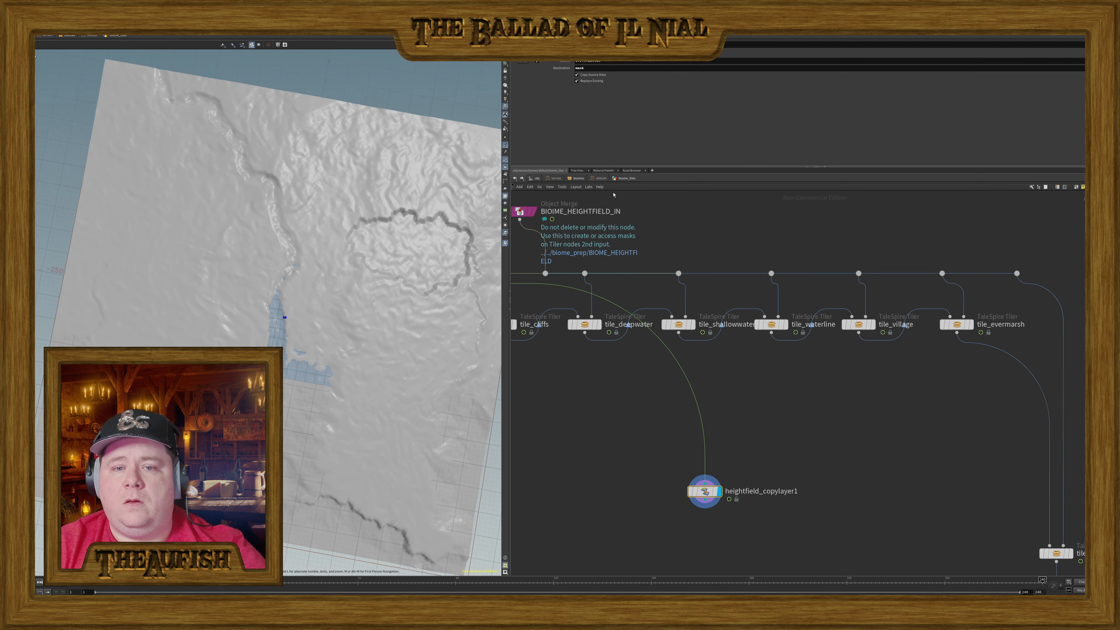
left_click(577, 178)
left_click(555, 178)
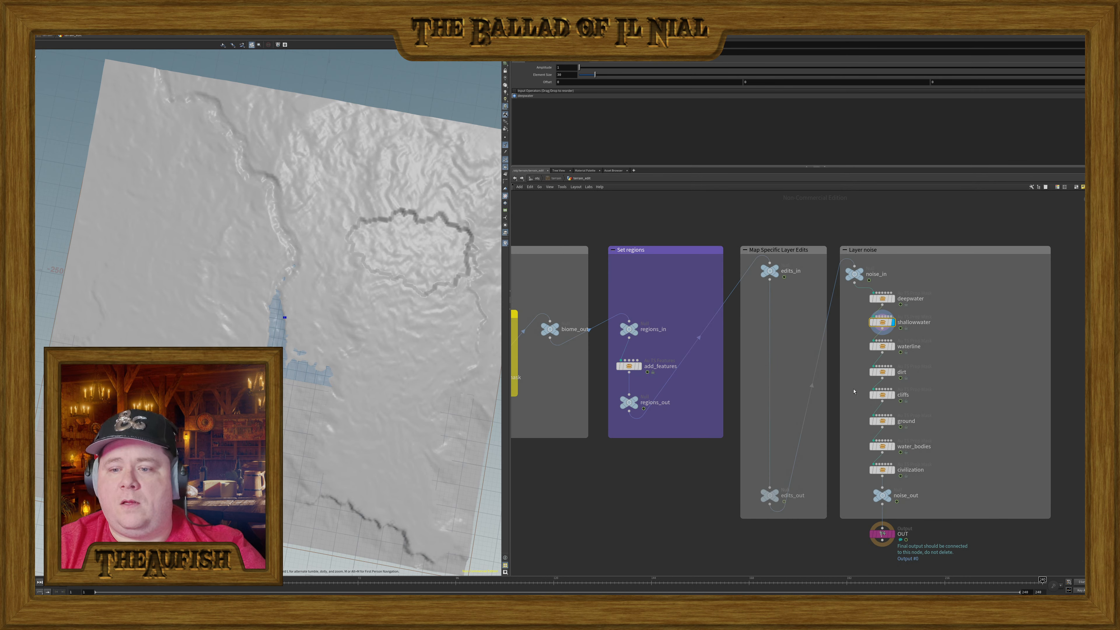
middle_click_drag(662, 497, 747, 449)
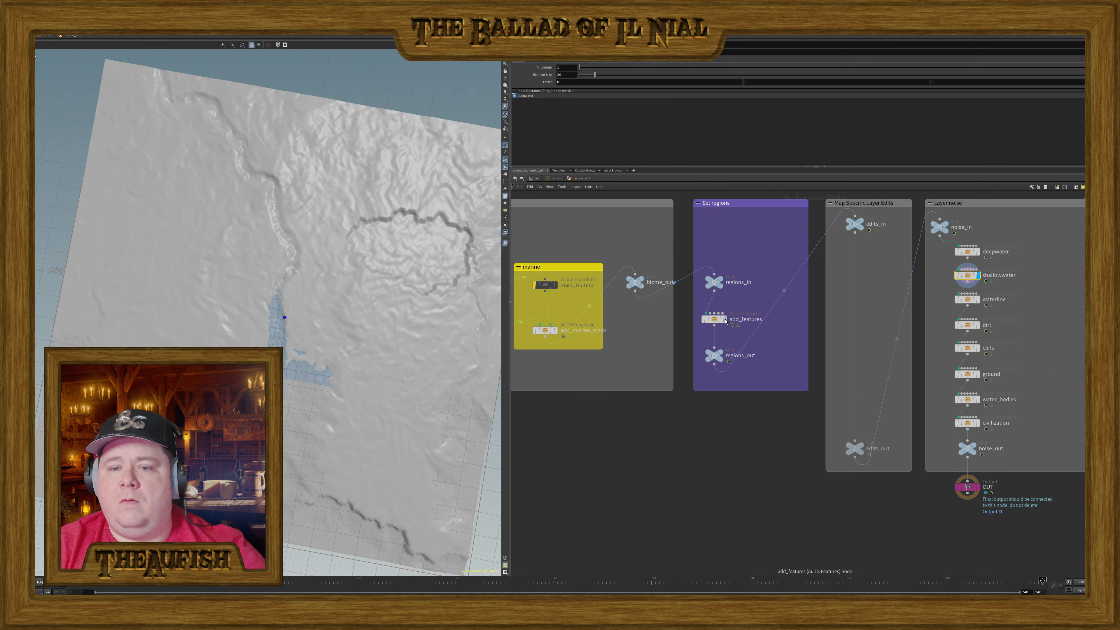
left_click(728, 333)
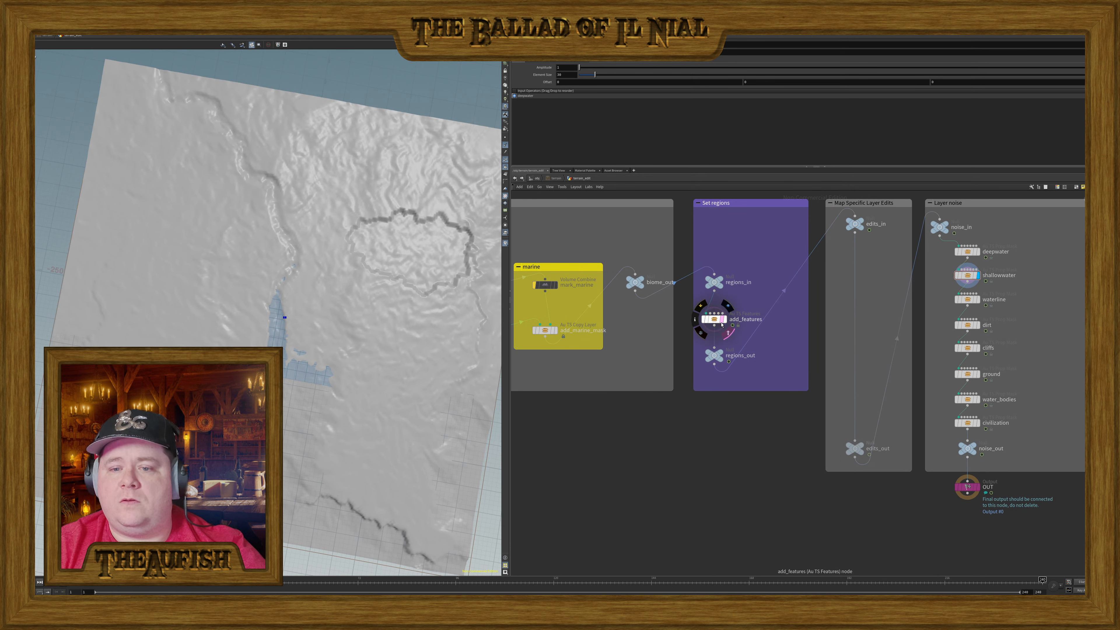
left_click(729, 334)
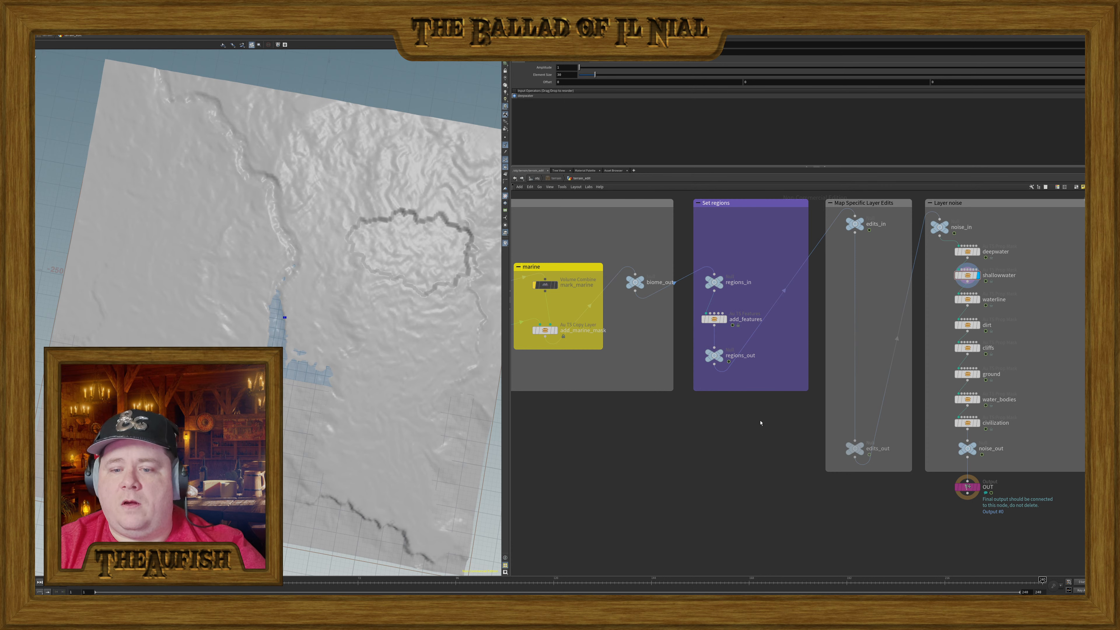
double_click(714, 319)
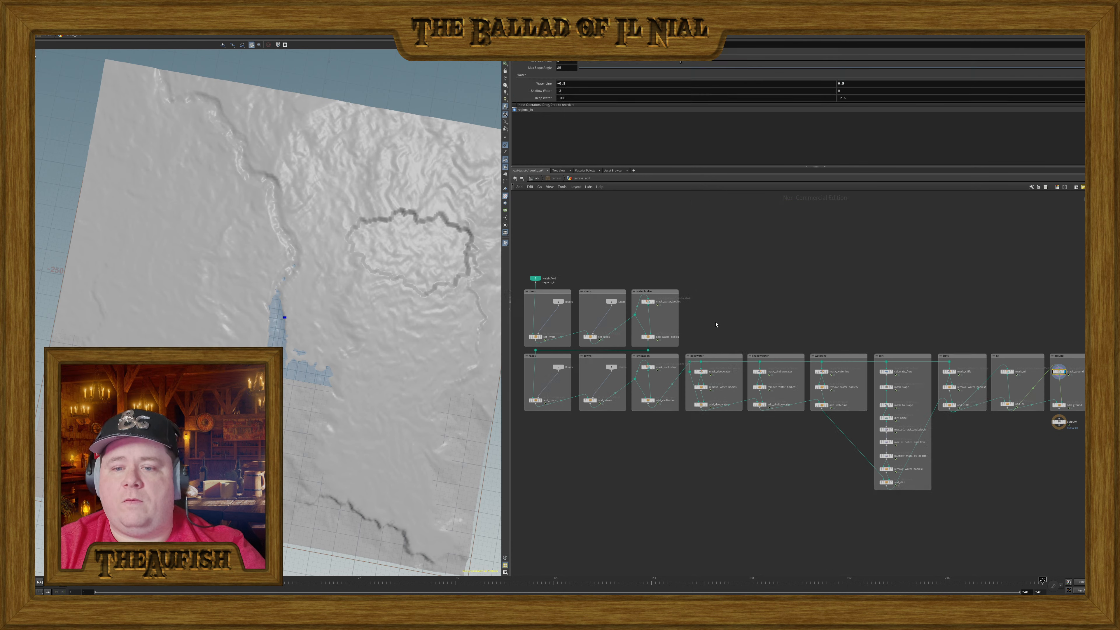
- Check the add_water_bodies node and display mask_civilization to inspect the layers it combines on the terrain
scroll(529, 345, "up", 5)
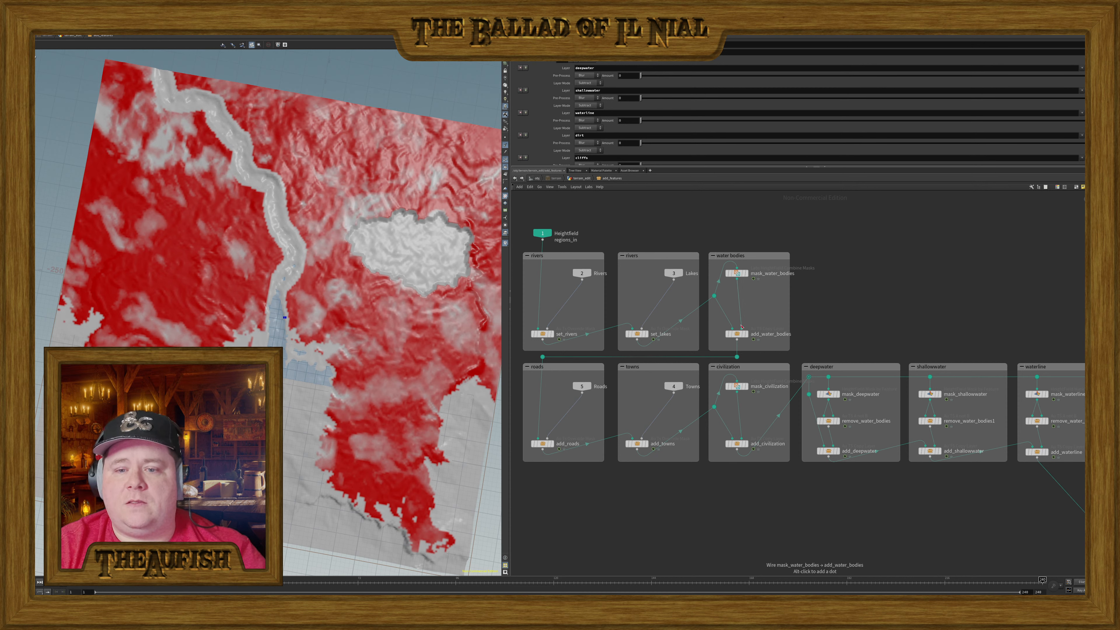
left_click(741, 336)
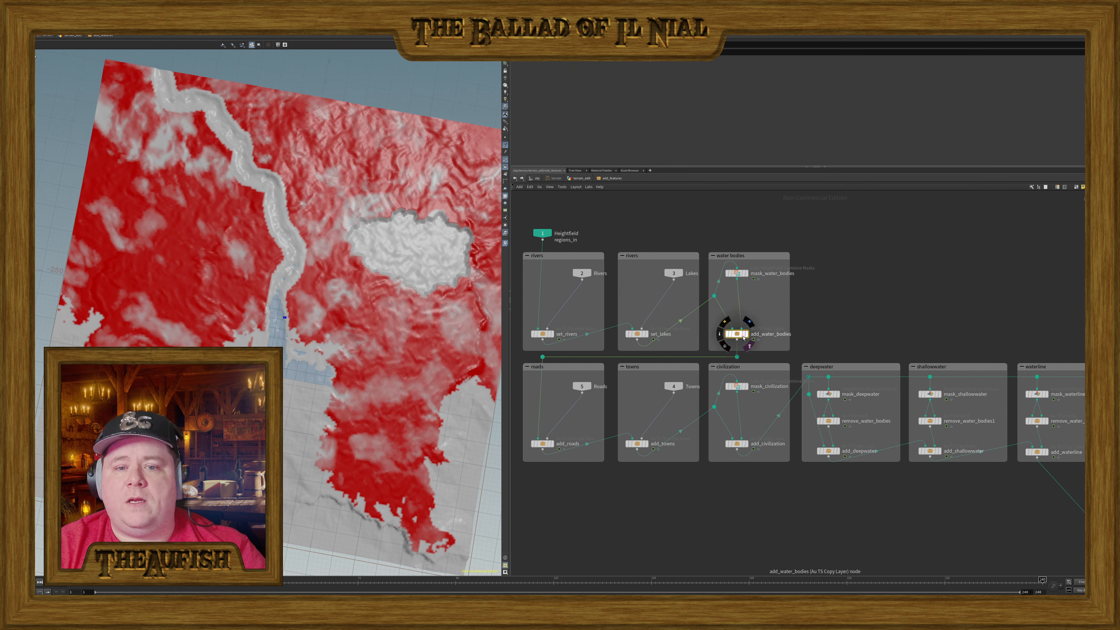
middle_click_drag(824, 283, 926, 260)
left_click(847, 362)
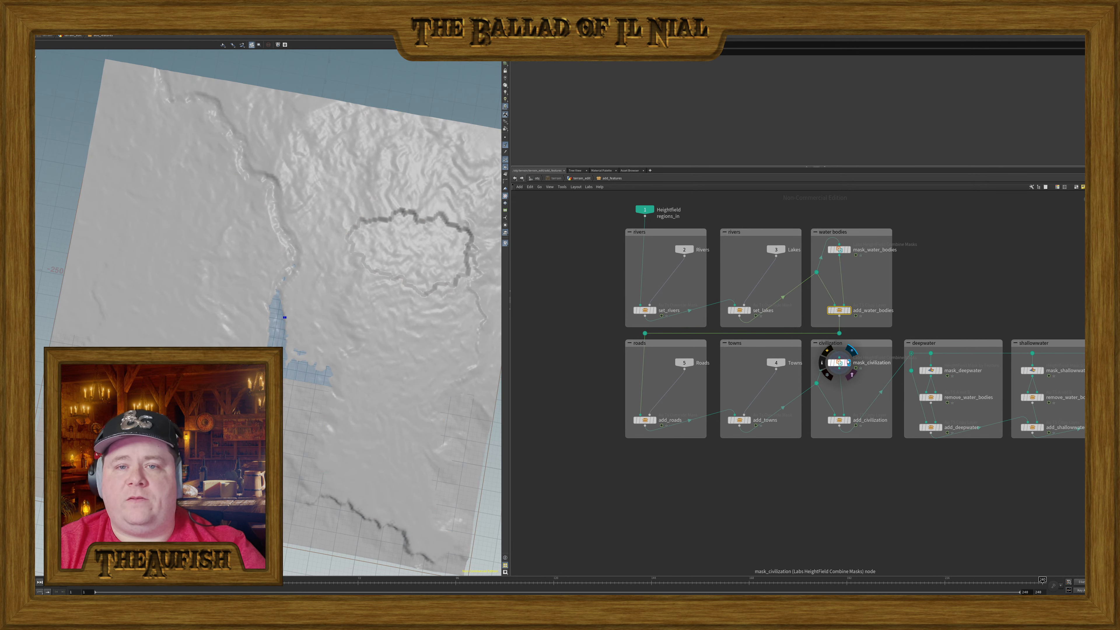
left_click(837, 364)
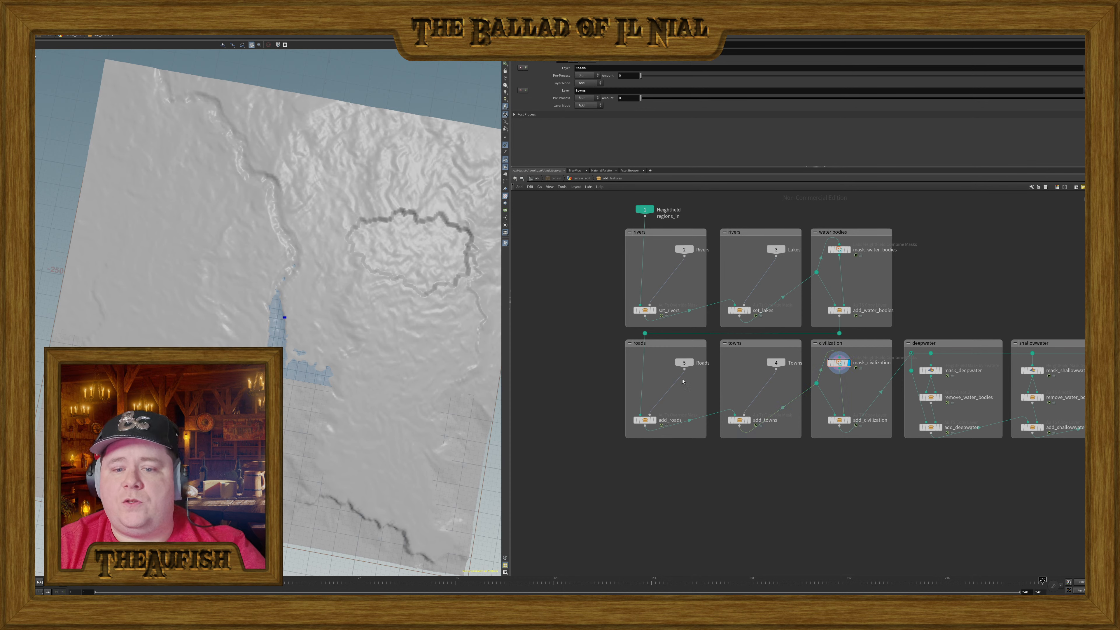
- Add a HeightField Copy Layer node fed by the Heightfield regions_in input, set its destination to mask and clear its source layer
left_click(644, 419)
left_click(587, 373)
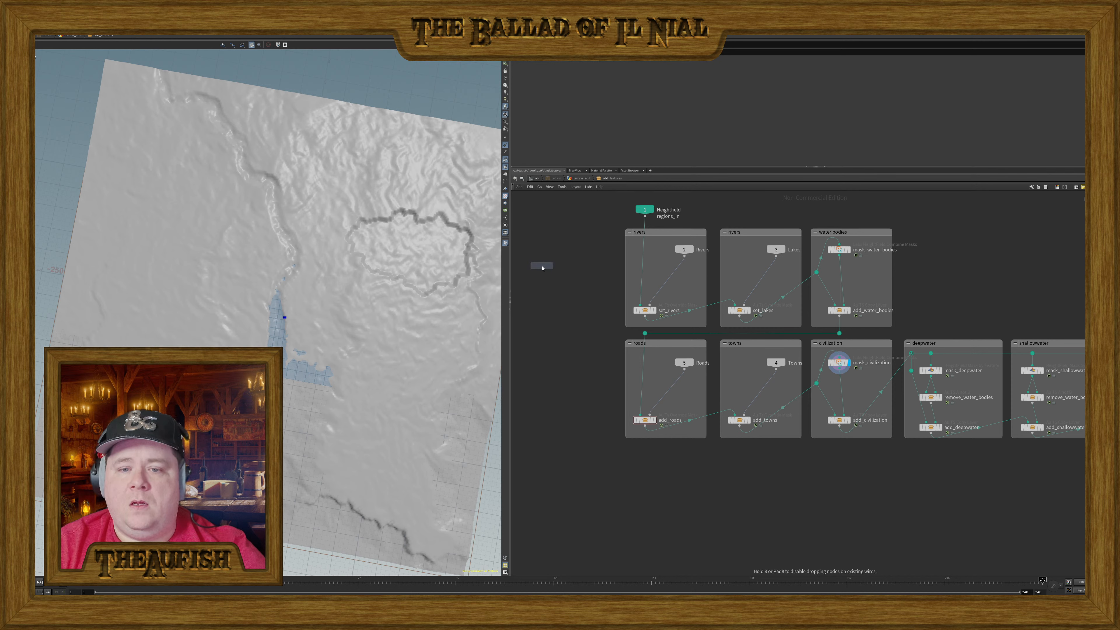
left_click(541, 265)
left_click_drag(645, 216, 563, 278)
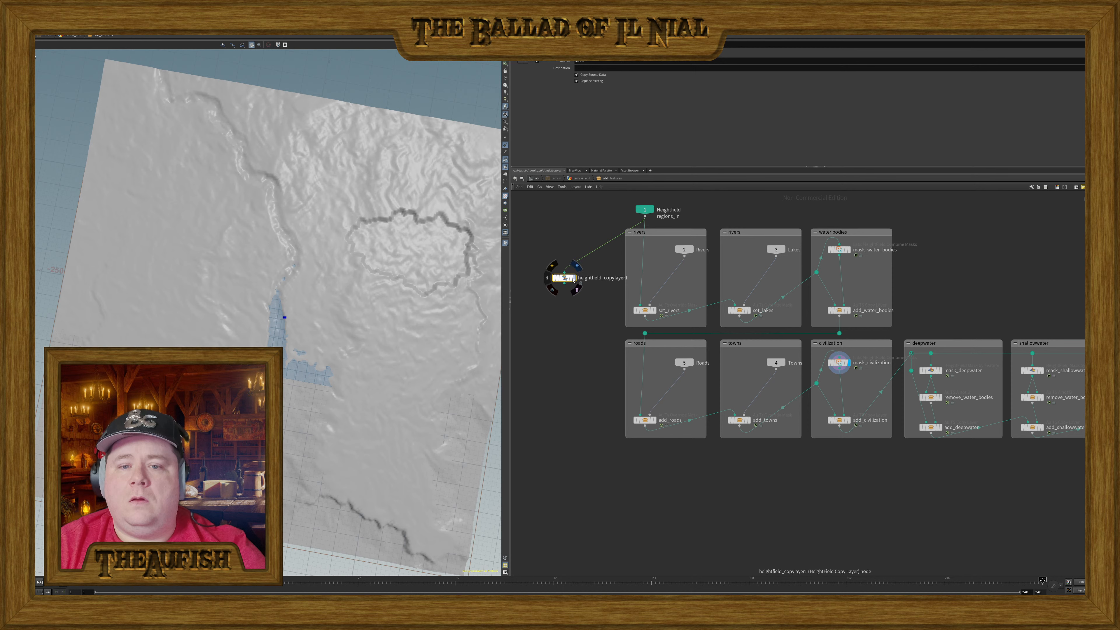
left_click(598, 67)
type("mask")
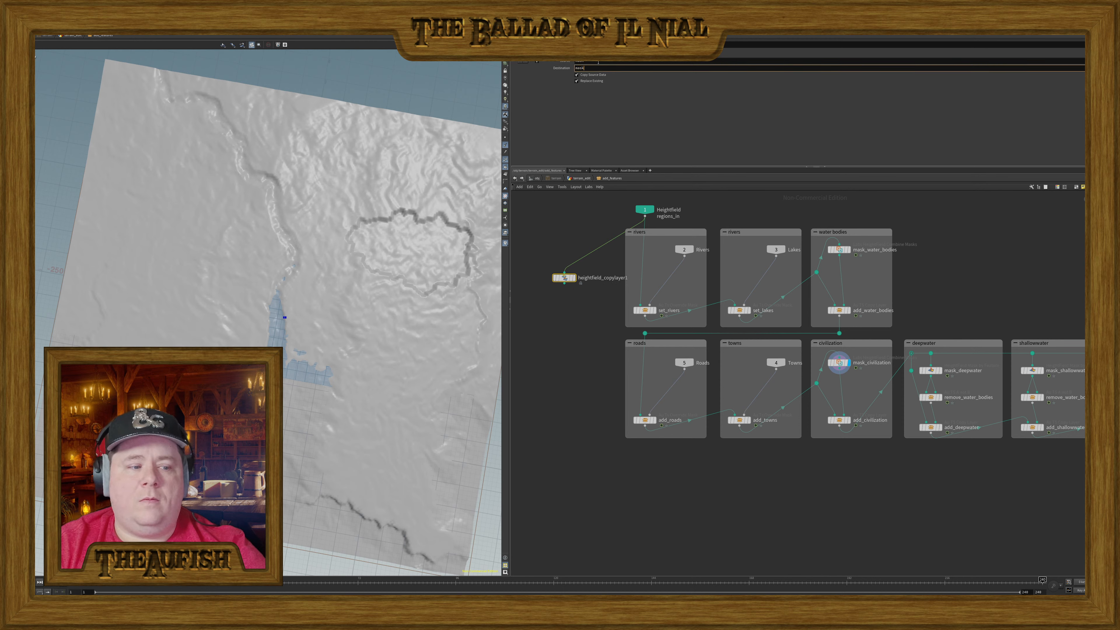
double_click(598, 62)
key("BackSpace")
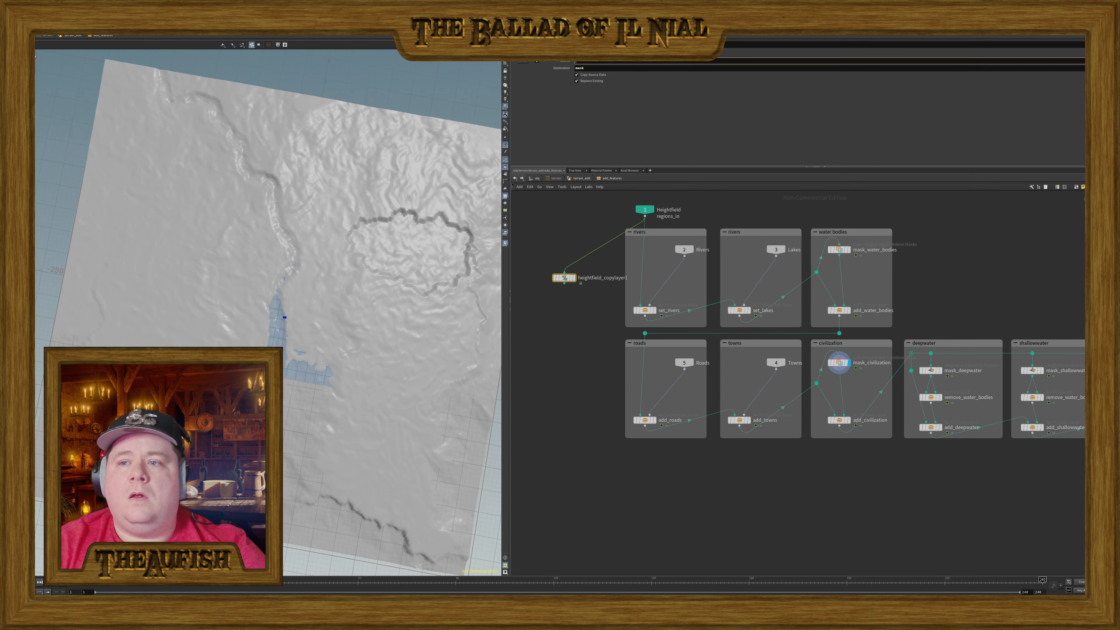
key("Return")
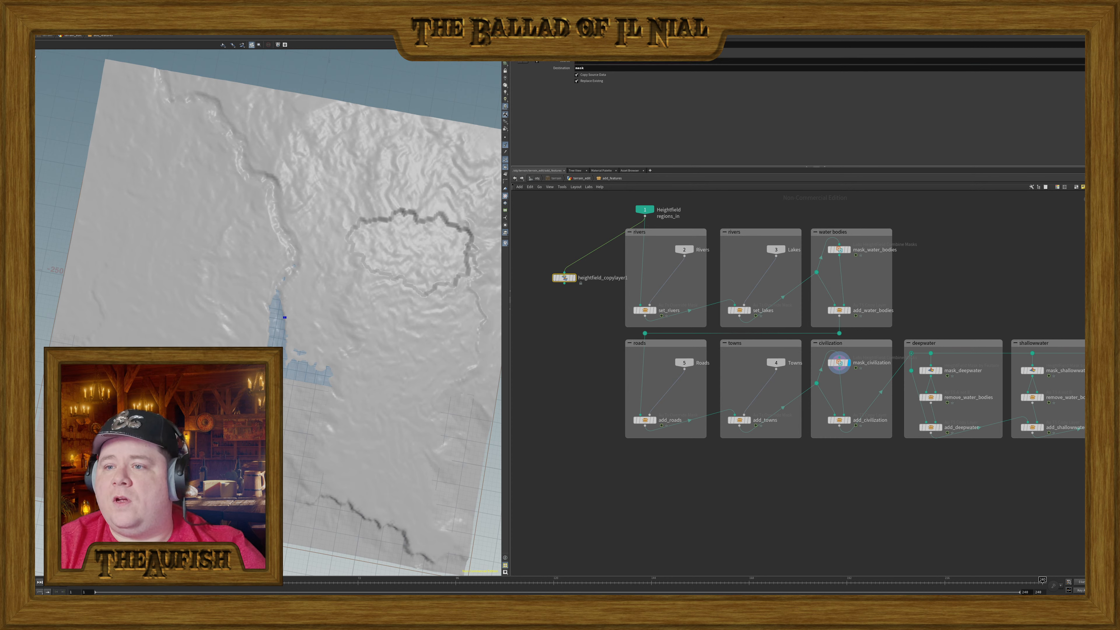